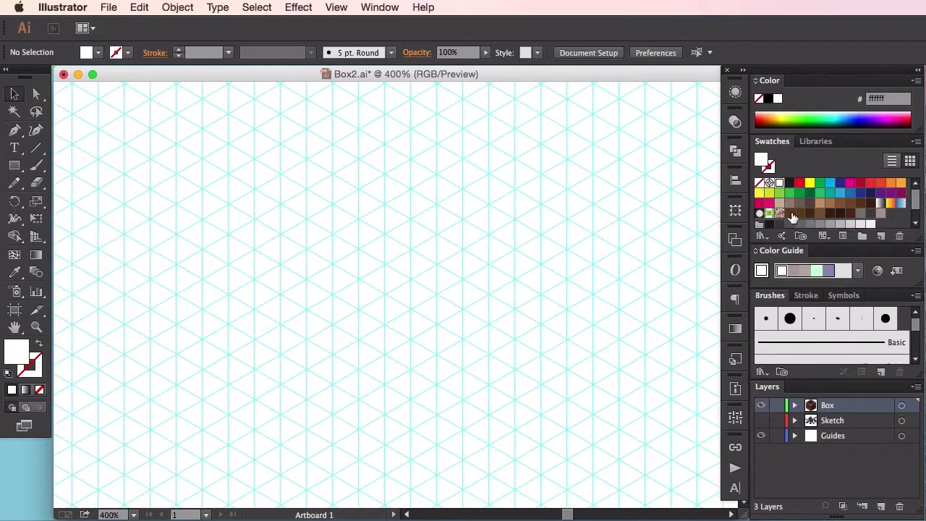
Step: Draw a vertical four-sided panel with the Pen tool on the isometric grid, about 0.125 in wide, filled with brown #664318
left_click(789, 212)
left_click(14, 130)
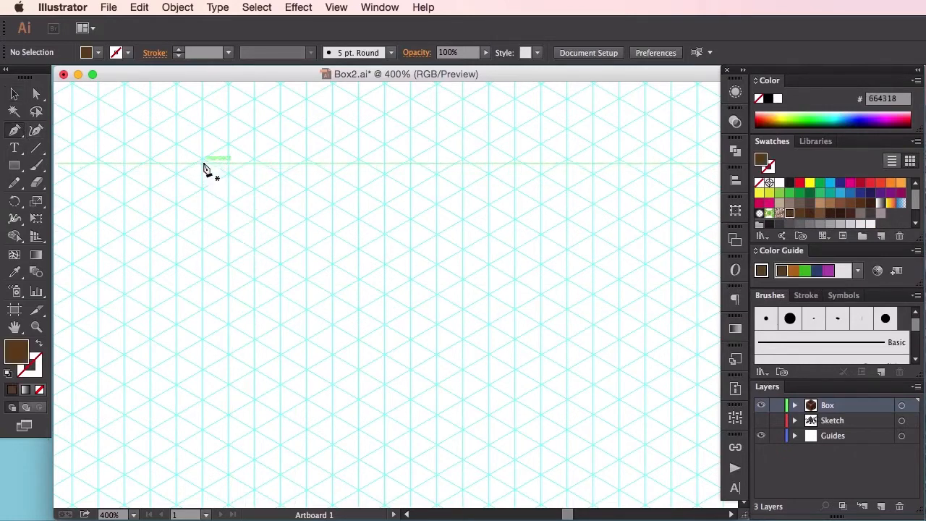
left_click(203, 159)
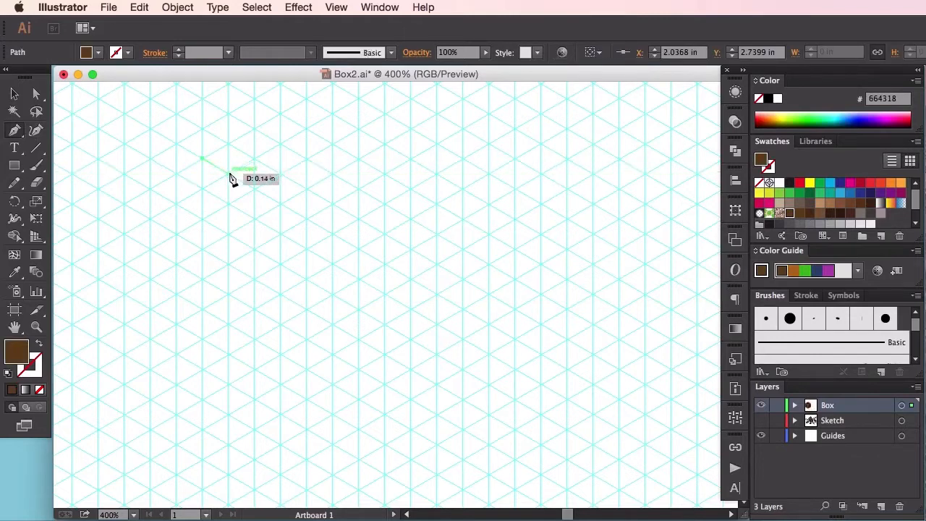
left_click(230, 175)
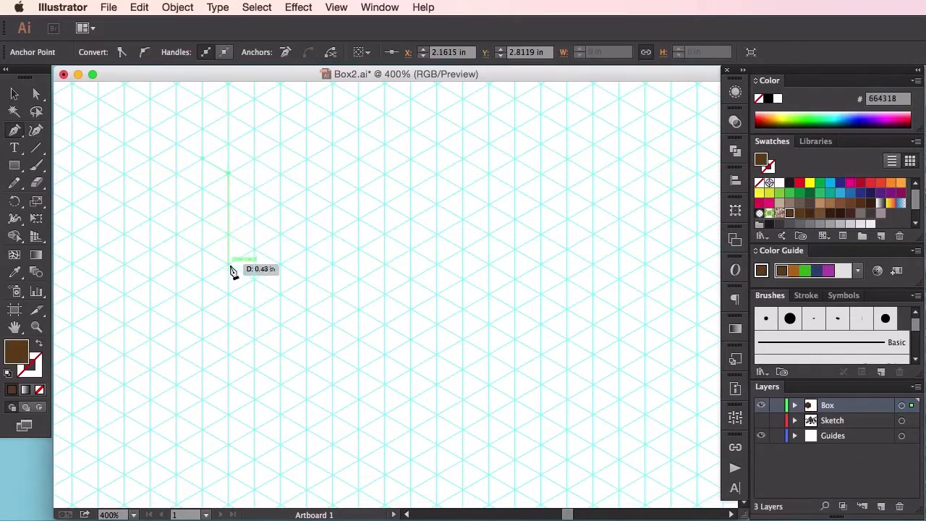
left_click(229, 356)
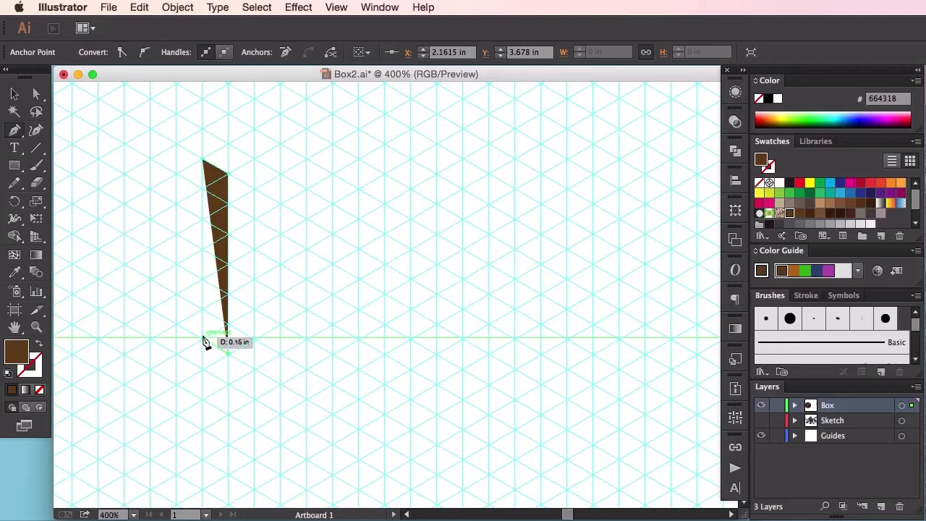
left_click(203, 337)
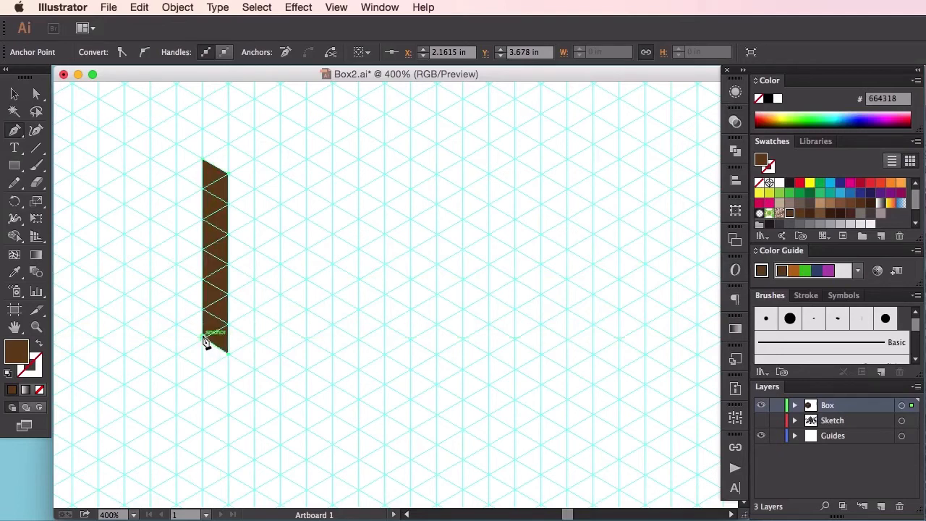
left_click(204, 164)
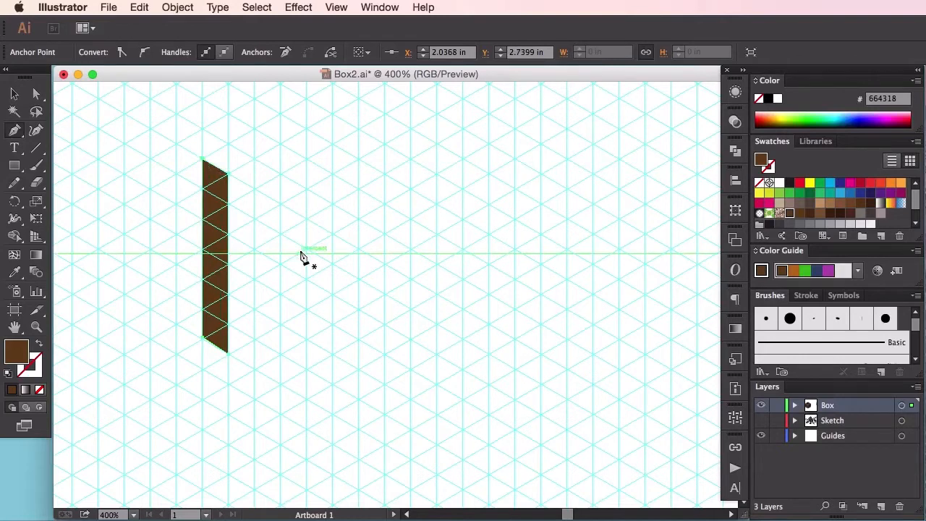
Step: Align the brown panel's lower-left anchor point exactly with the nearby grid intersection
key("super+plus")
key("super+plus")
key("super+plus")
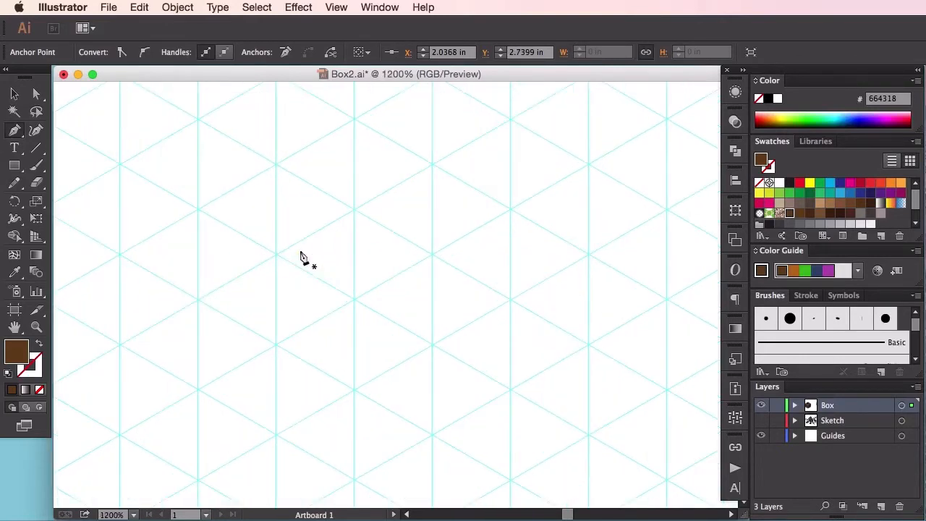
left_click_drag(168, 272, 427, 280)
left_click_drag(311, 288, 456, 281)
key("a")
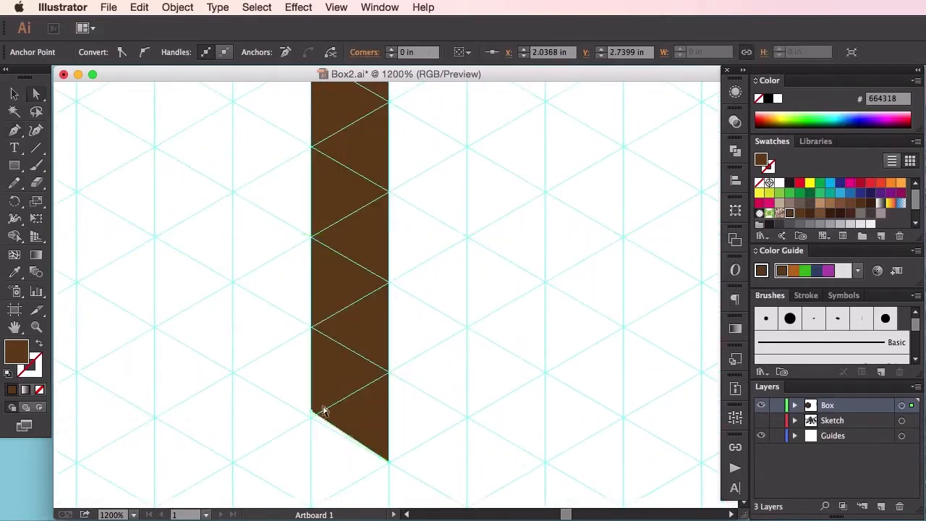
left_click_drag(313, 413, 312, 416)
left_click(457, 375)
scroll(439, 252, "up", 10)
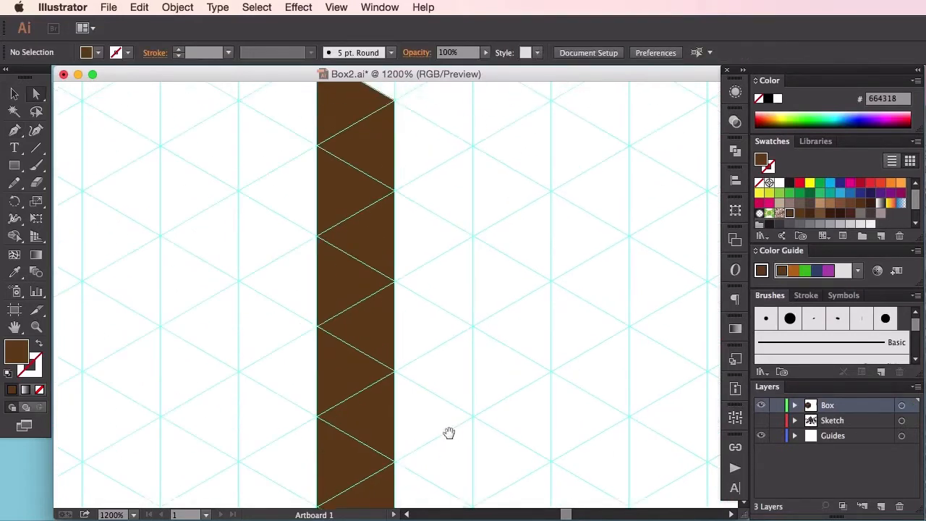
Step: Duplicate the brown panel with a vertical offset of one grid unit, and fill the upper panel with gray #807a73
left_click(14, 93)
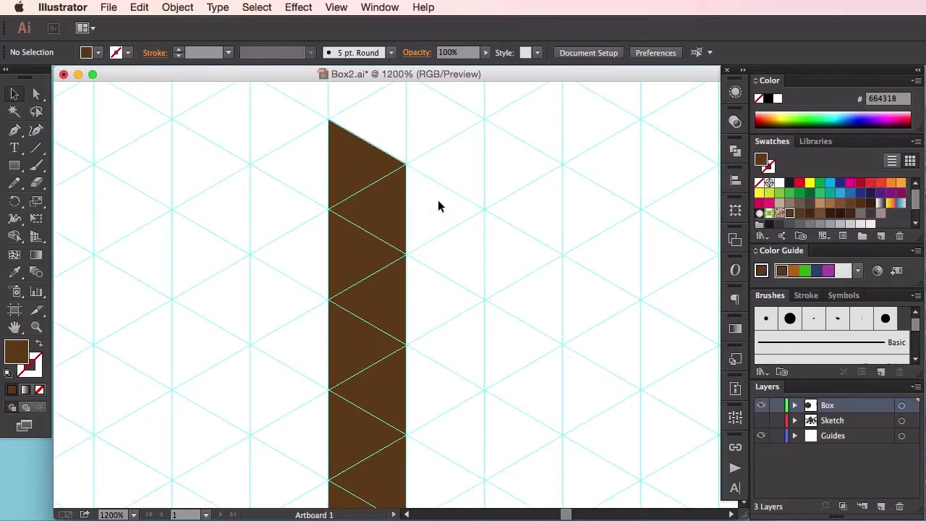
left_click(391, 223)
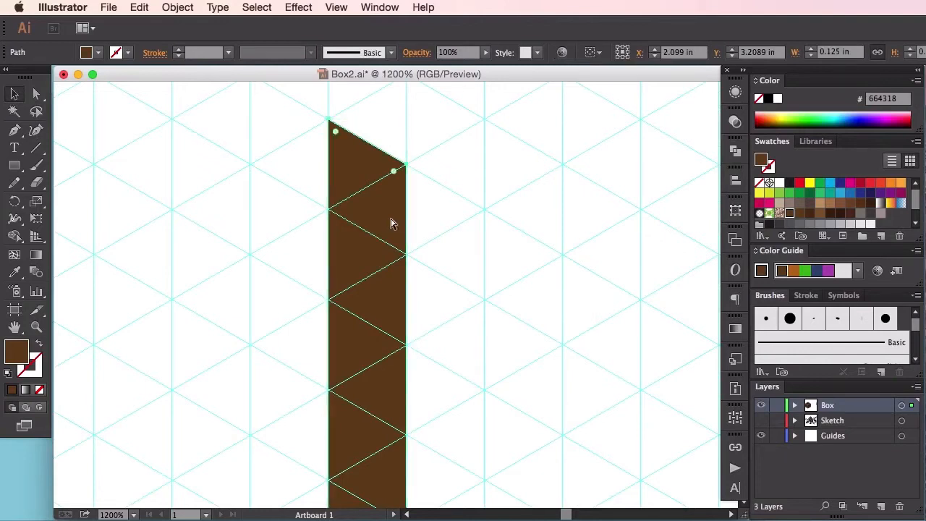
key("v")
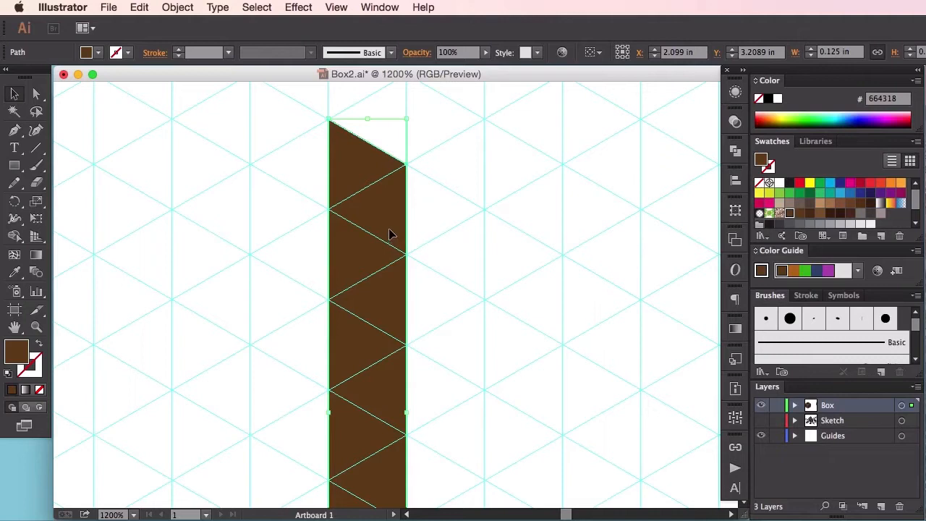
left_click_drag(388, 236, 376, 194)
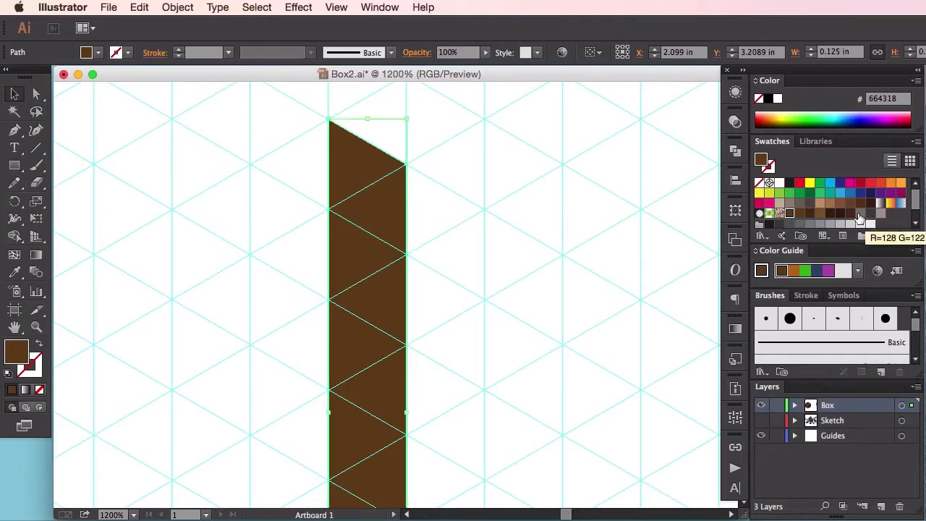
left_click(860, 215)
left_click(560, 311)
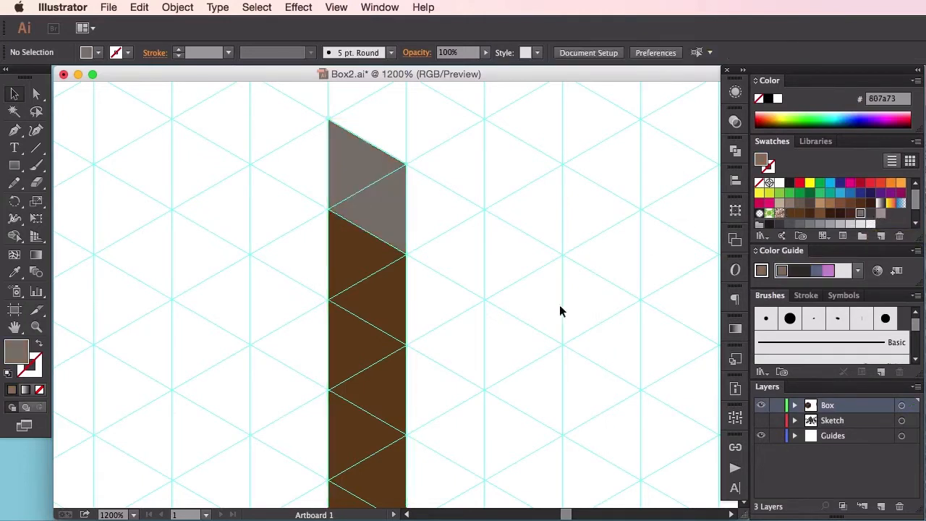
Step: Duplicate the gray panel and move the copy straight down by two grid units
left_click(384, 197)
right_click(384, 201)
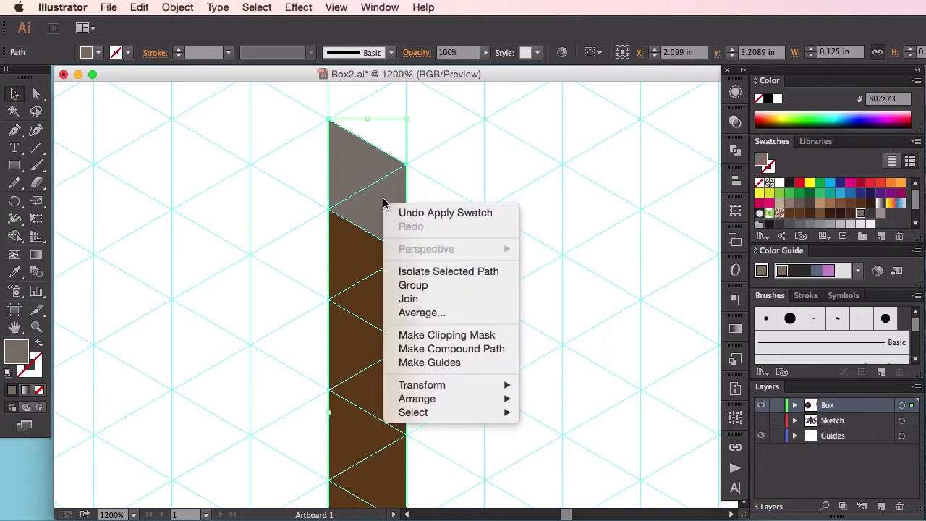
left_click(570, 327)
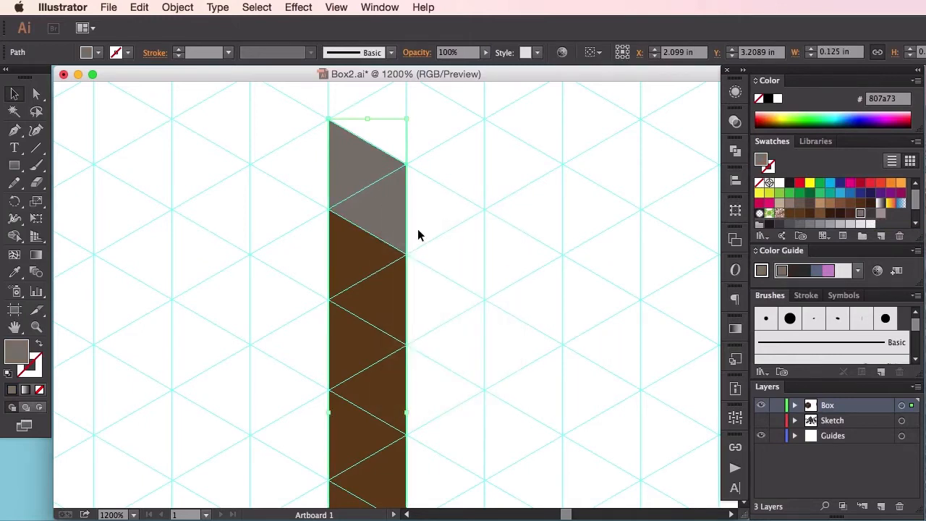
key("shift+super+bracketright")
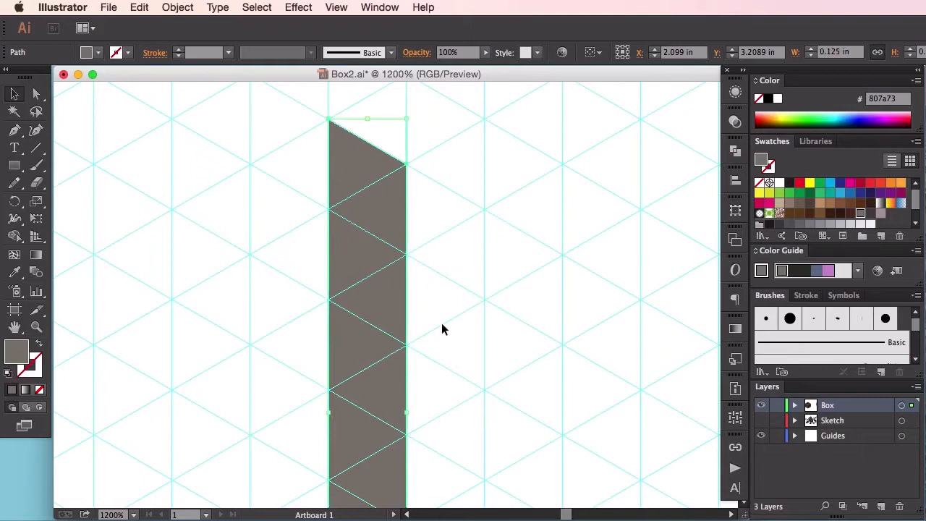
scroll(441, 329, "down", 5)
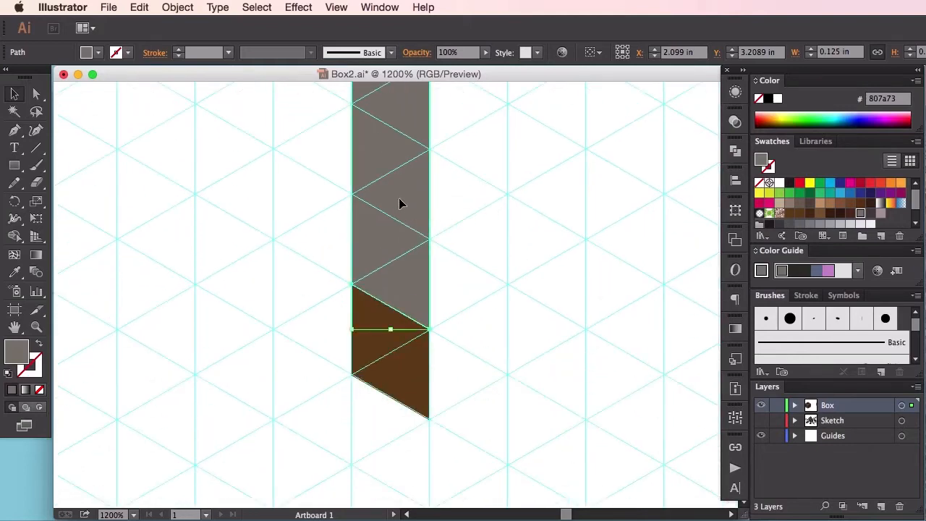
left_click_drag(399, 203, 388, 374)
Step: Send the lower gray panel to the back so it sits behind the brown panel
right_click(388, 375)
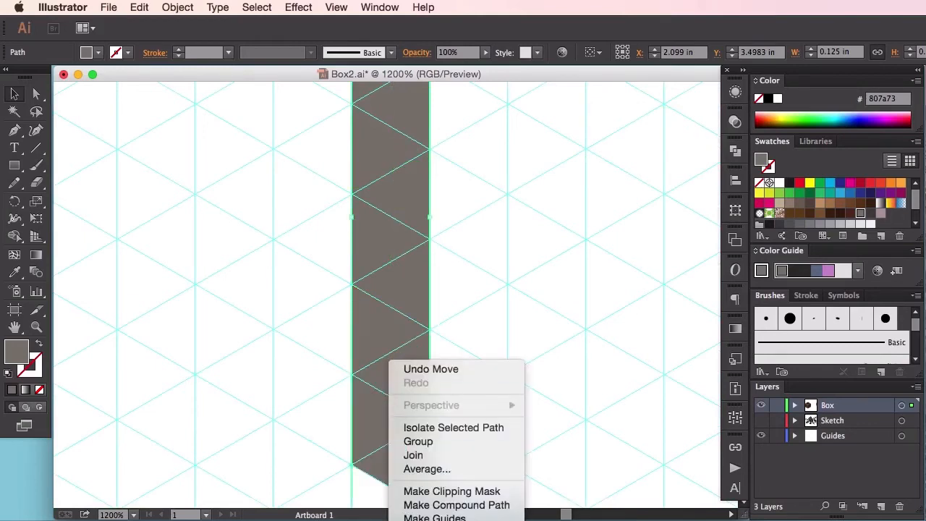
right_click(391, 189)
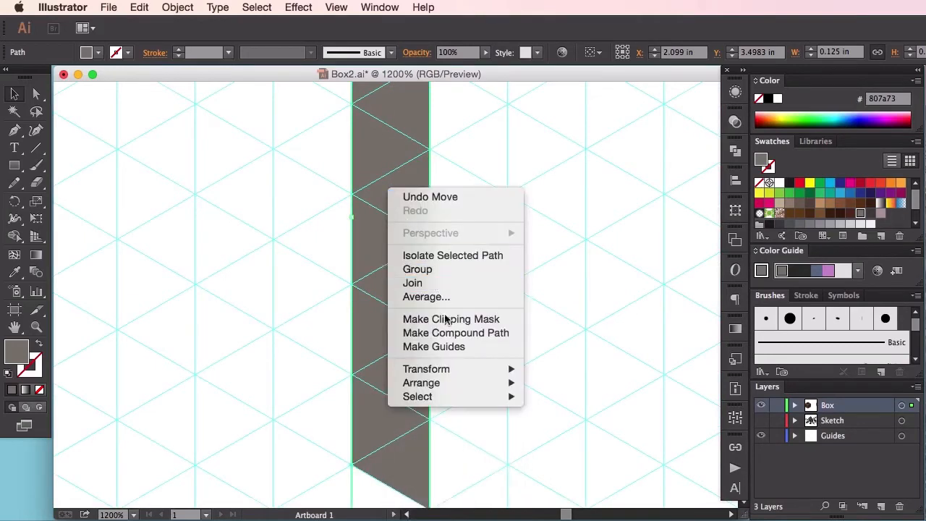
mouse_move(468, 376)
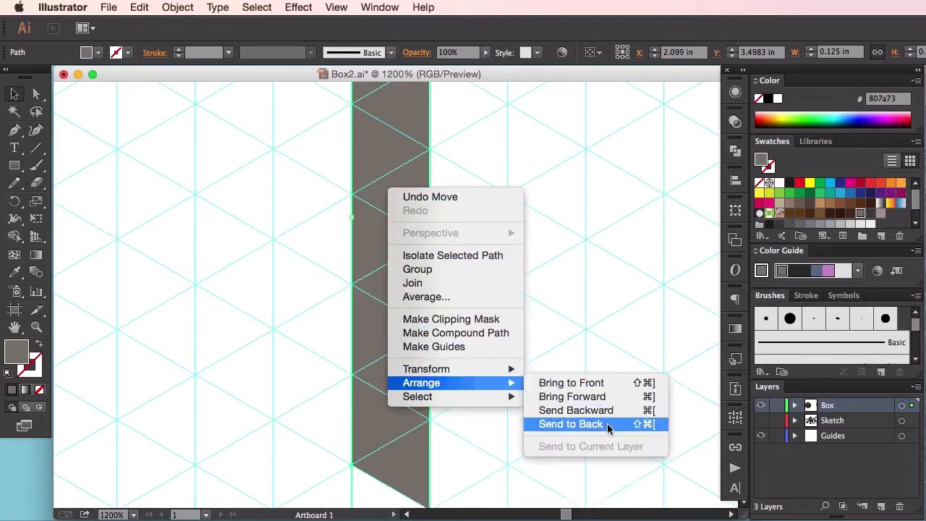
left_click(579, 364)
left_click(561, 380)
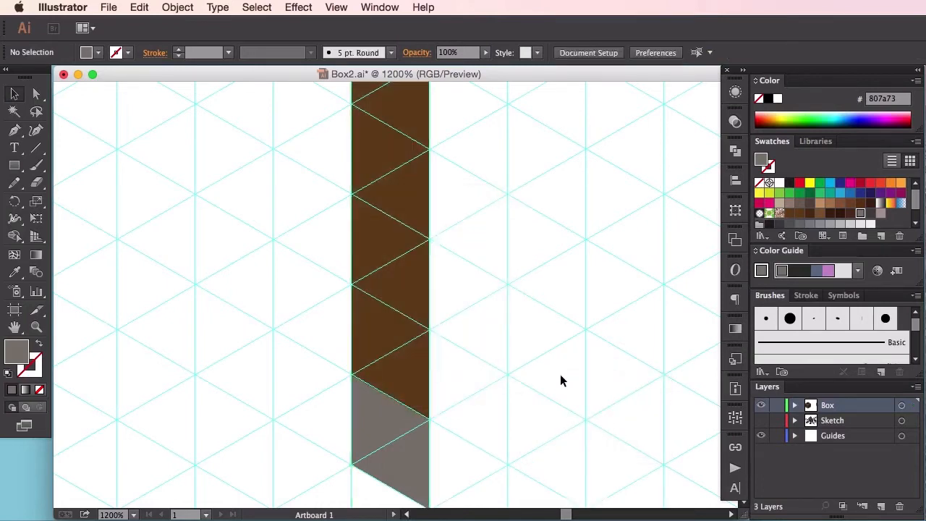
key("super+minus")
left_click_drag(505, 233, 521, 326)
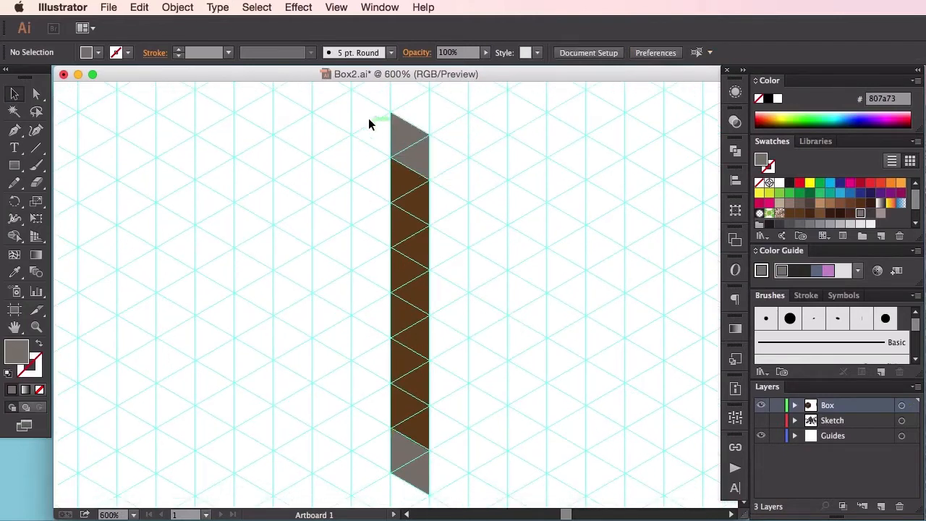
left_click_drag(370, 111, 497, 500)
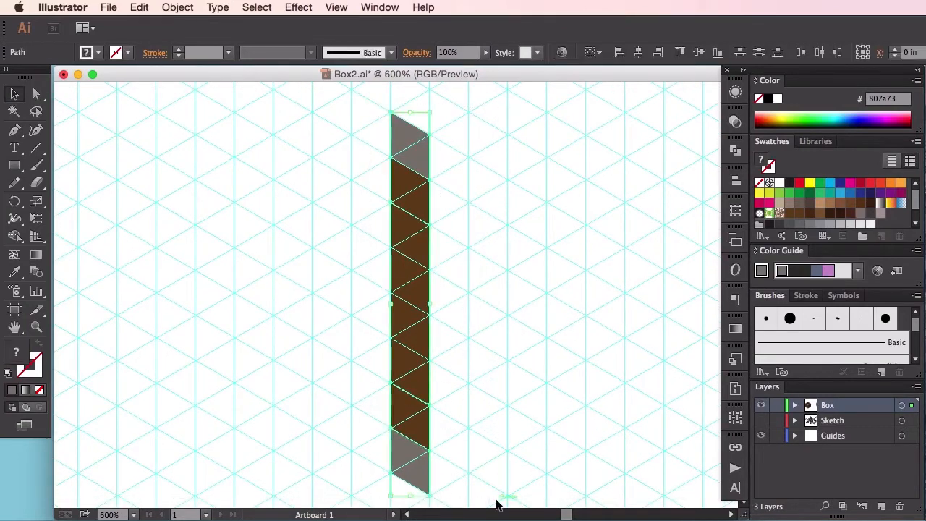
left_click(482, 366)
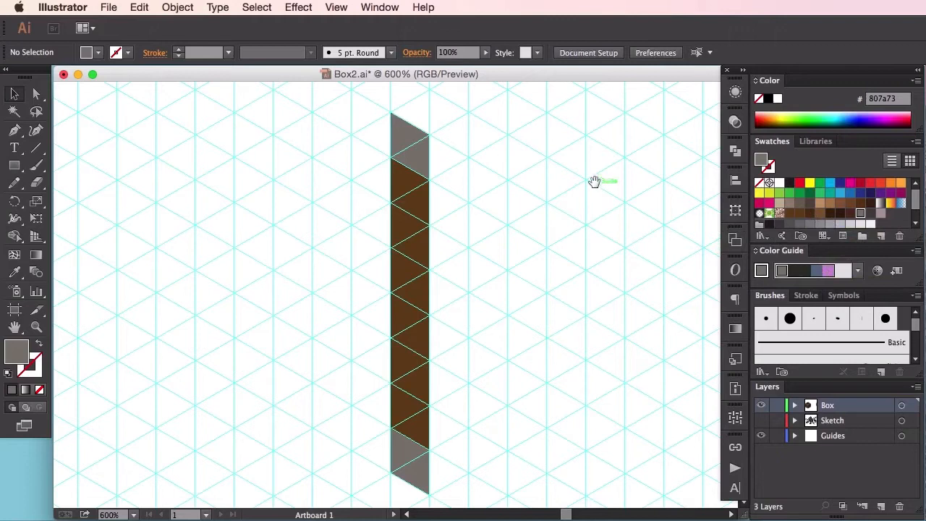
Step: Draw an adjoining panel along the brown panel's right edge with the Pen tool, one grid column wide, filled with darker brown #4d3012
left_click_drag(596, 185, 551, 221)
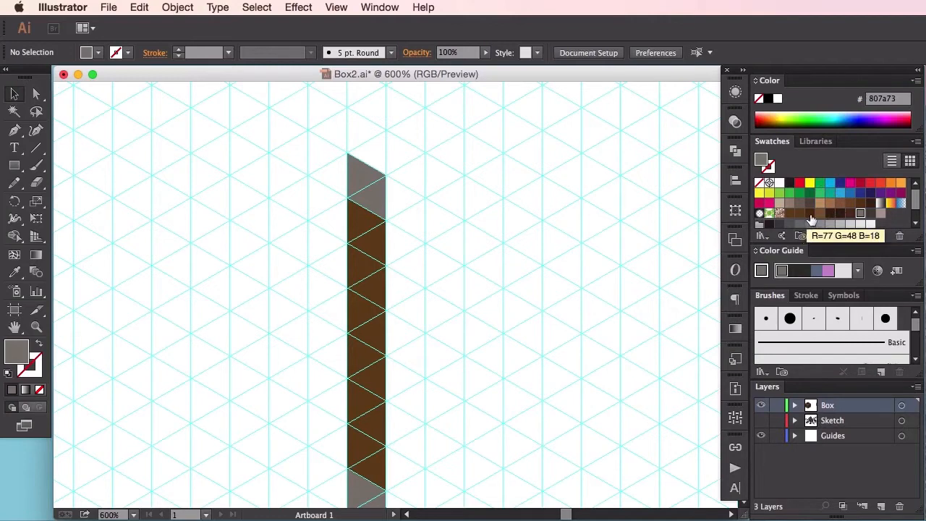
left_click(810, 215)
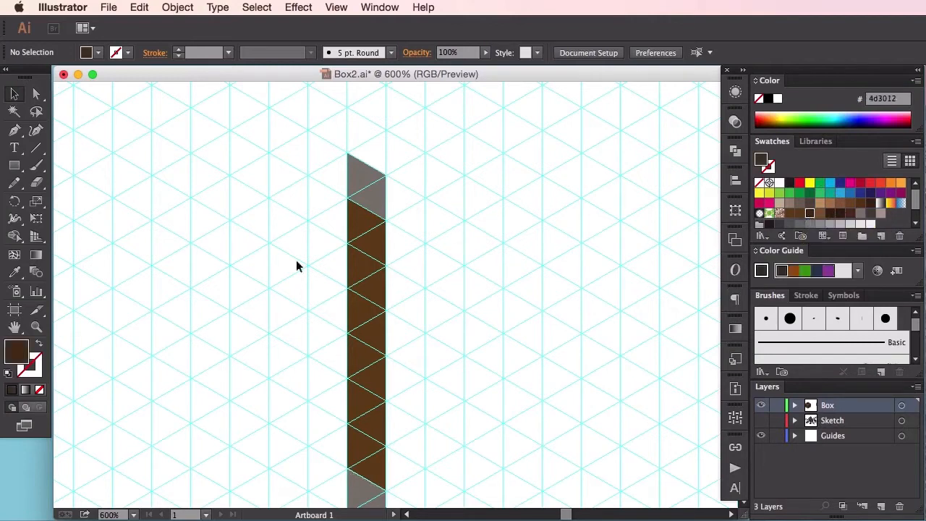
left_click(15, 129)
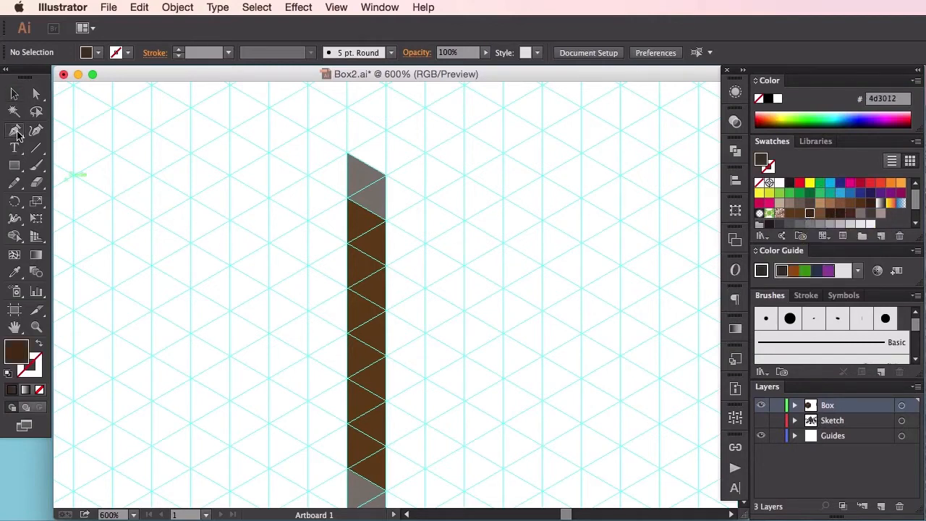
left_click(386, 219)
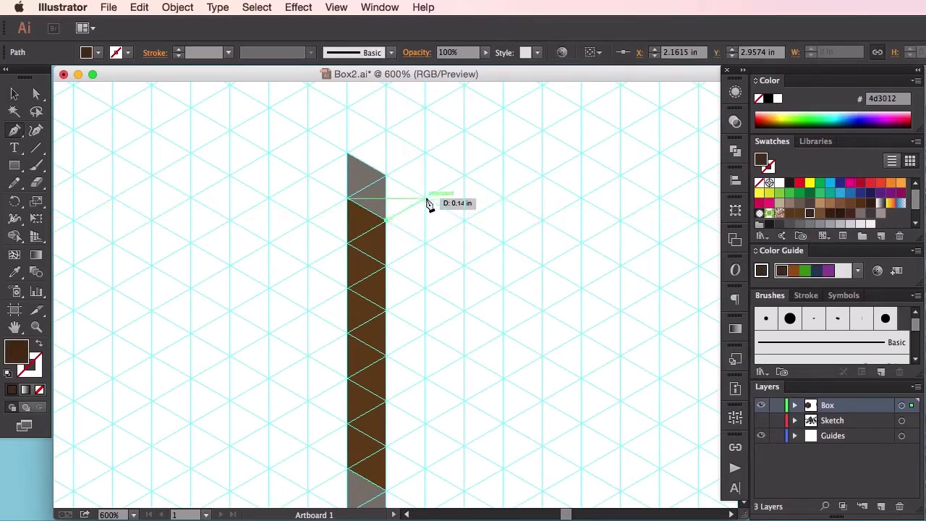
left_click(428, 205)
scroll(427, 217, "down", 4)
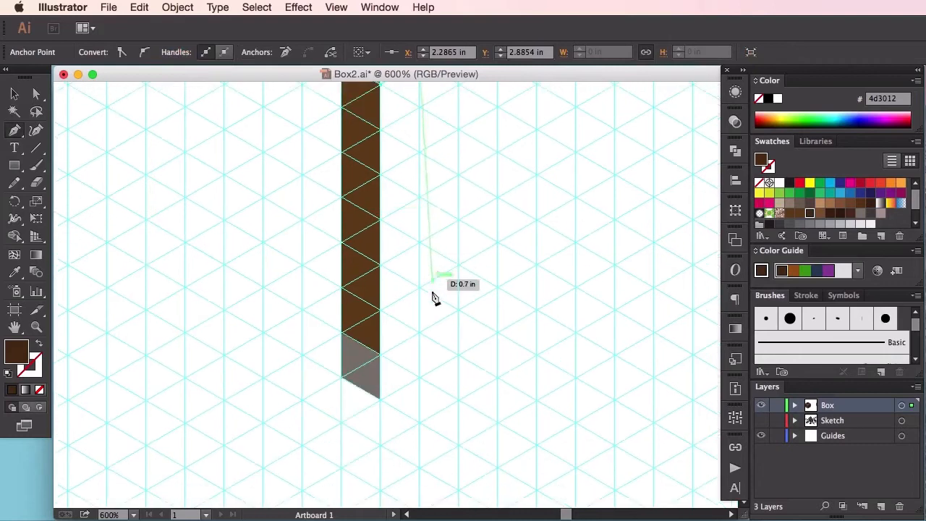
left_click(418, 333)
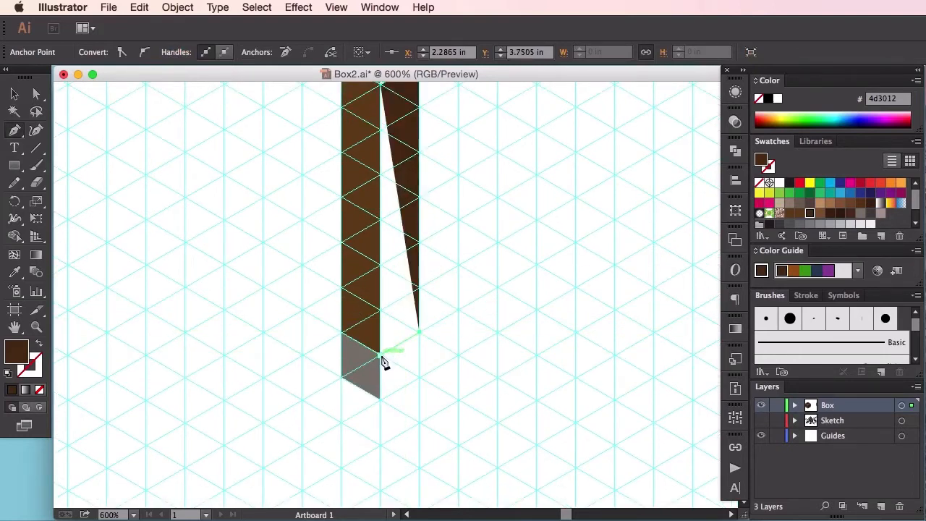
left_click(380, 355)
left_click_drag(395, 273, 383, 420)
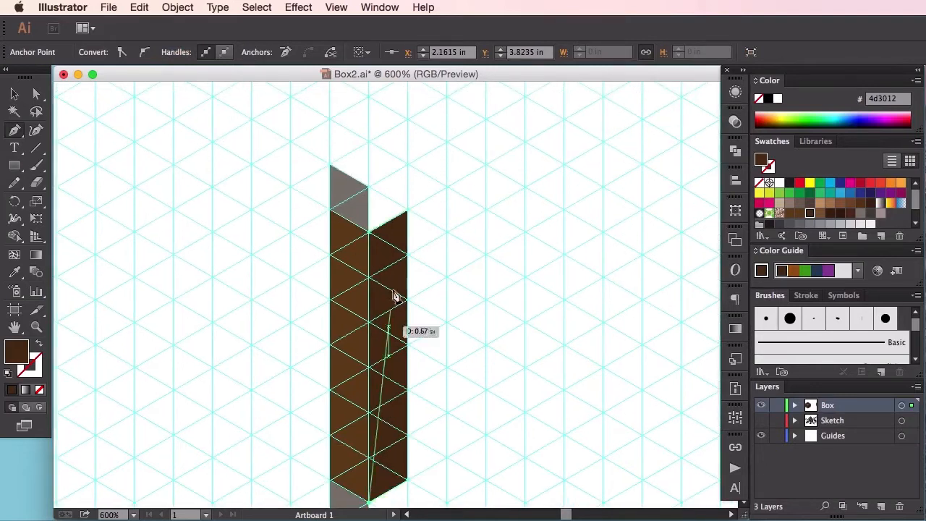
left_click(371, 234)
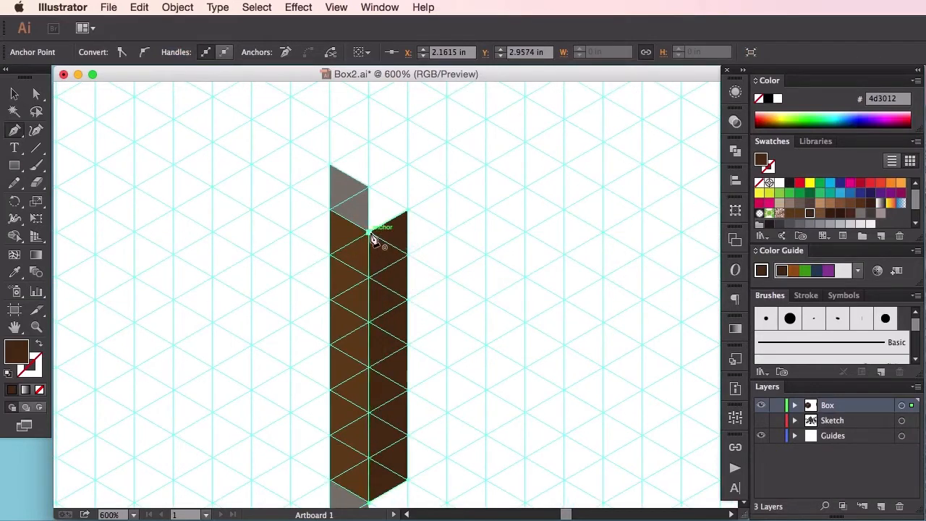
Step: Duplicate the darker brown panel one grid unit straight up, level with the upper gray panel's top
left_click_drag(468, 326, 426, 262)
key("v")
left_click(456, 249)
left_click(364, 231)
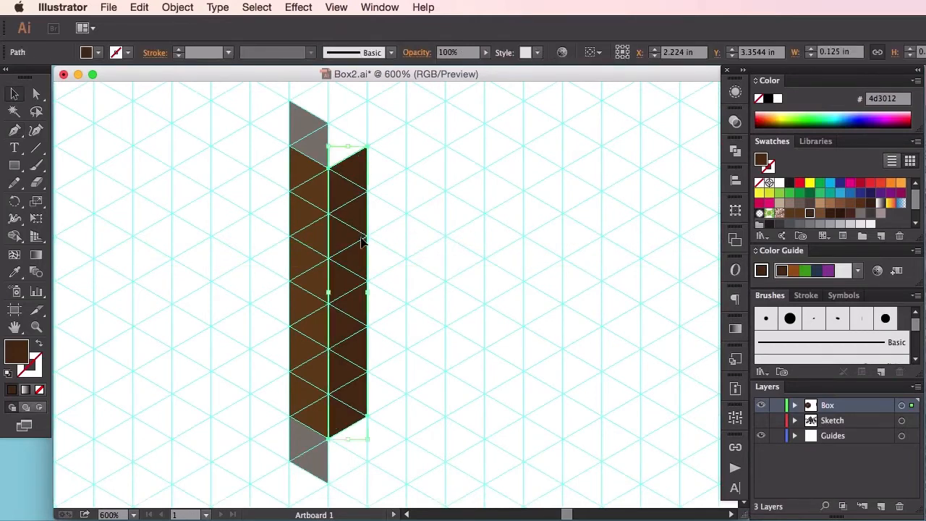
key("super+equal")
key("super+equal")
key("super+equal")
left_click_drag(352, 221, 424, 340)
left_click_drag(415, 215, 430, 301)
left_click_drag(381, 377, 365, 251)
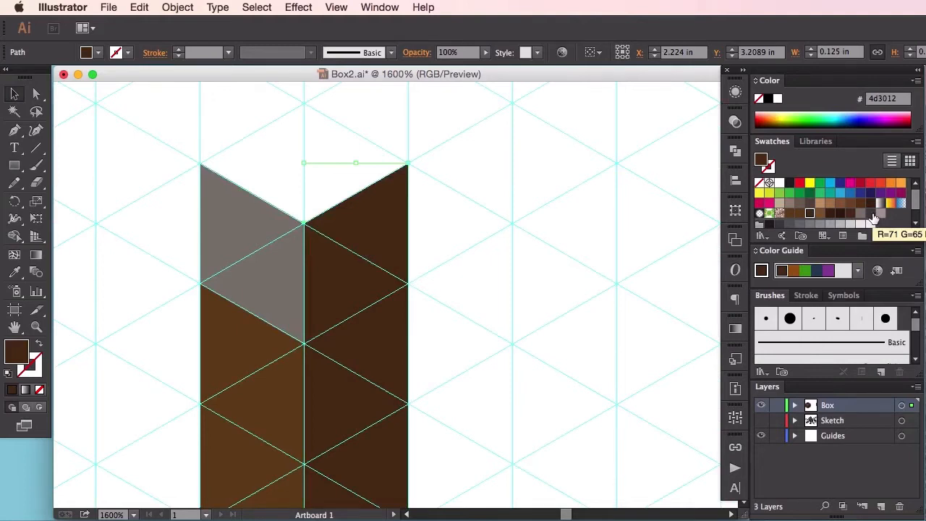
Step: Fill the upper darker brown copy with dark gray #47413c and send it to the back behind the darker brown panel
left_click(872, 214)
right_click(371, 249)
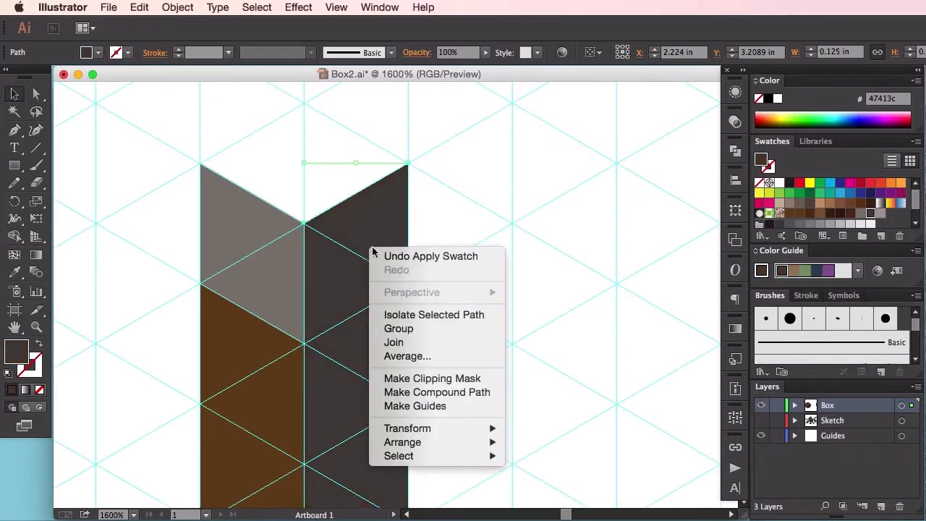
mouse_move(474, 444)
left_click(557, 483)
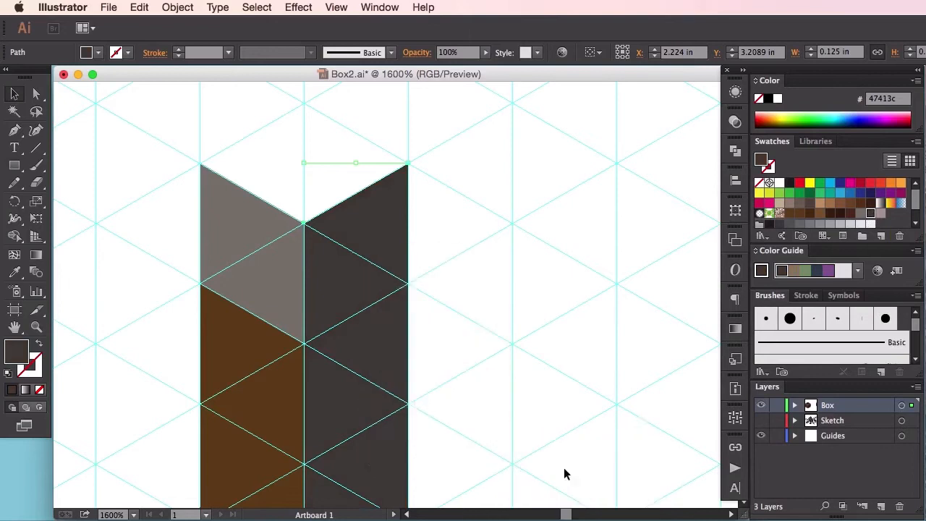
left_click(568, 427)
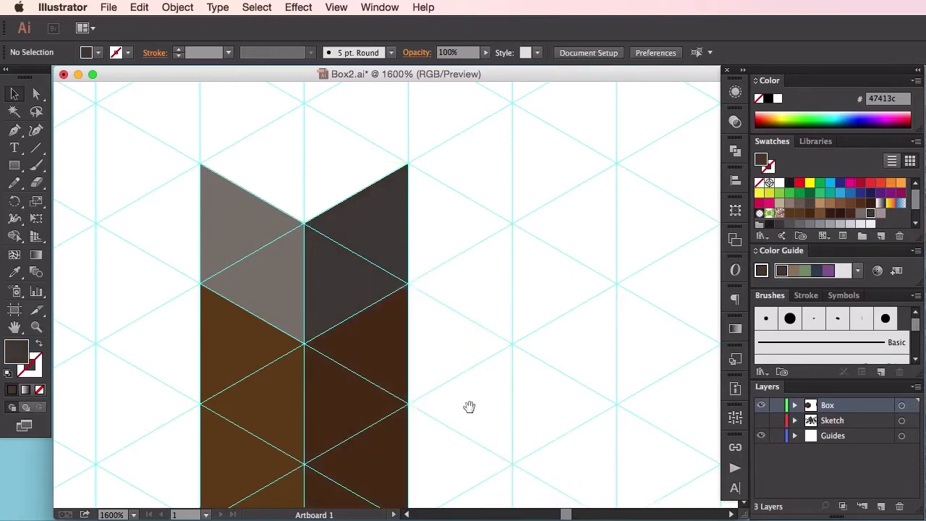
Step: Duplicate the dark gray panel two grid units straight down and send the copy to the back
left_click_drag(471, 407, 494, 214)
left_click_drag(498, 249, 512, 351)
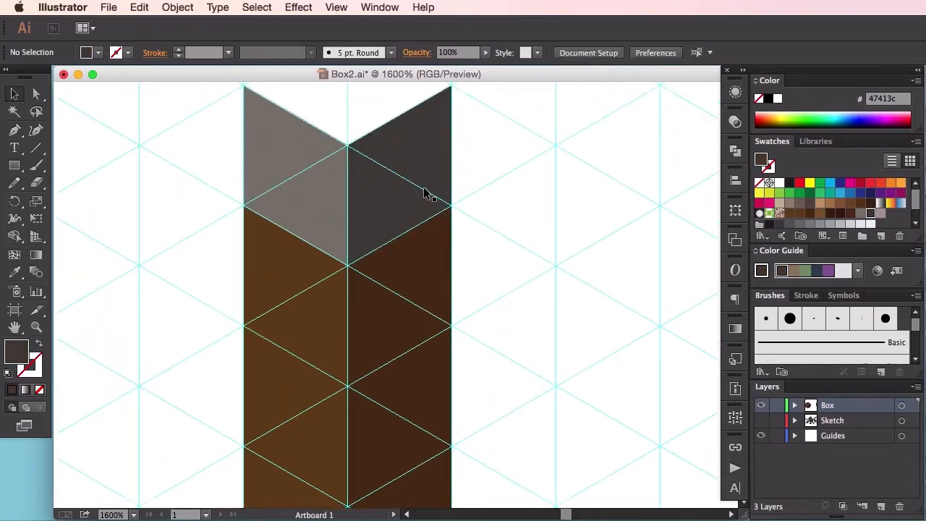
left_click(424, 192)
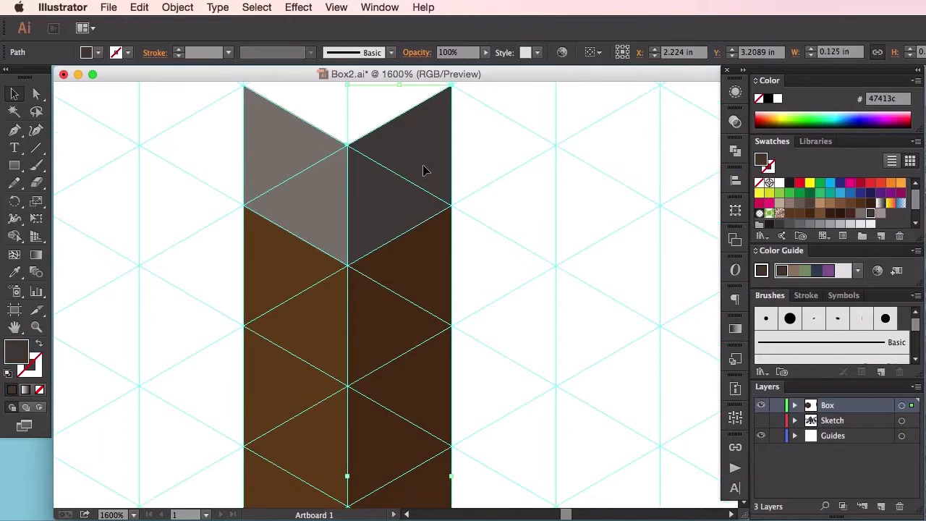
key("super+shift+bracketright")
scroll(486, 364, "down", 8)
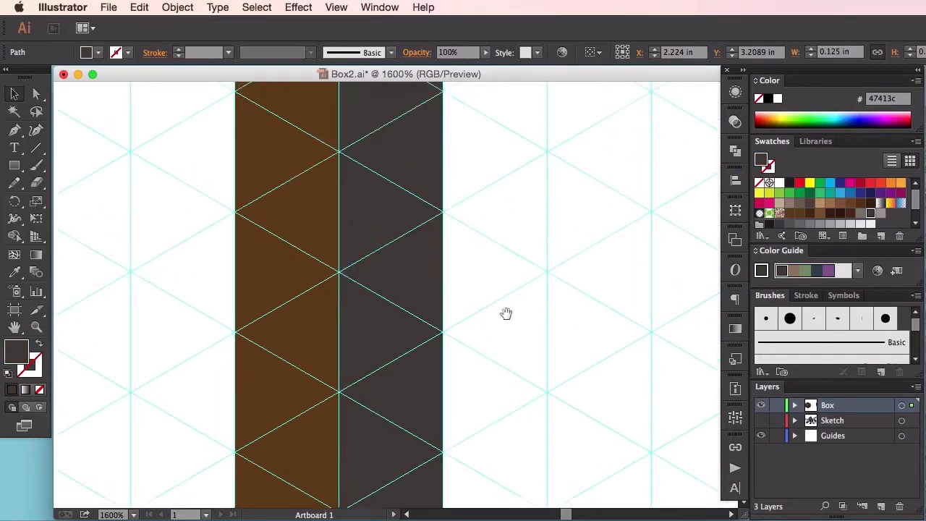
left_click_drag(397, 152, 400, 391)
right_click(419, 325)
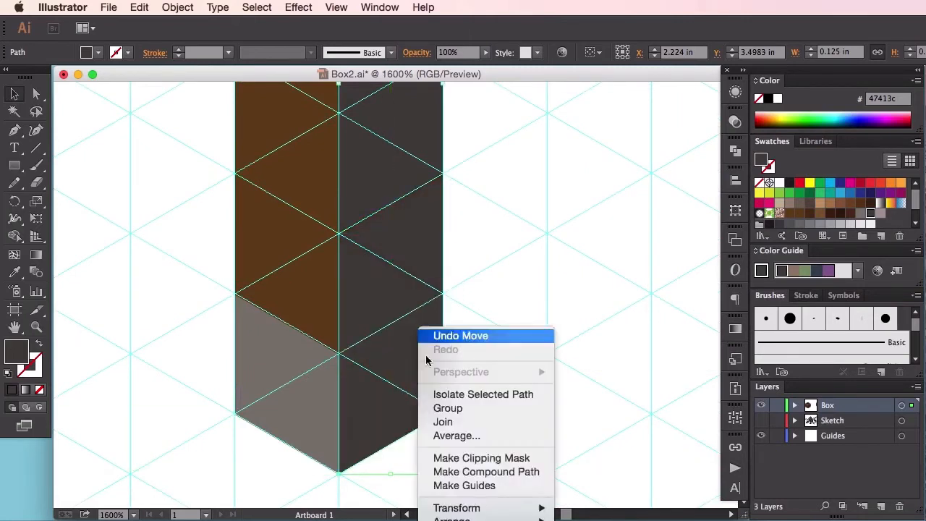
mouse_move(492, 520)
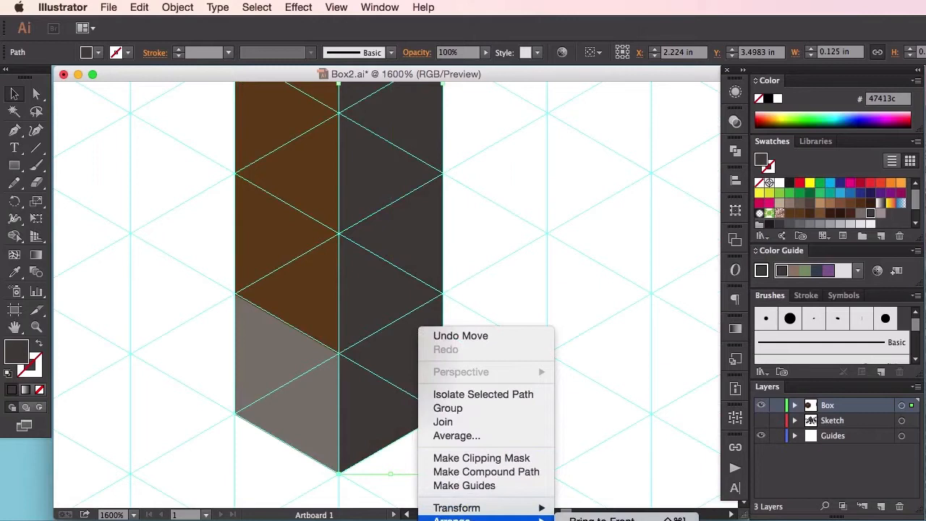
left_click(602, 520)
left_click(586, 368)
Step: Group all the brown and gray panels of the post into one object
key("super+minus")
key("super+minus")
key("super+minus")
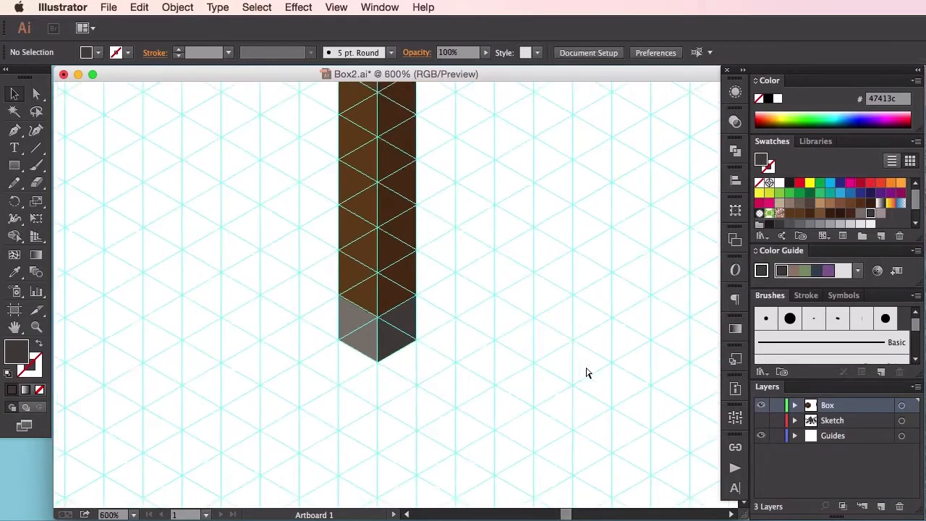
scroll(533, 333, "up", 5)
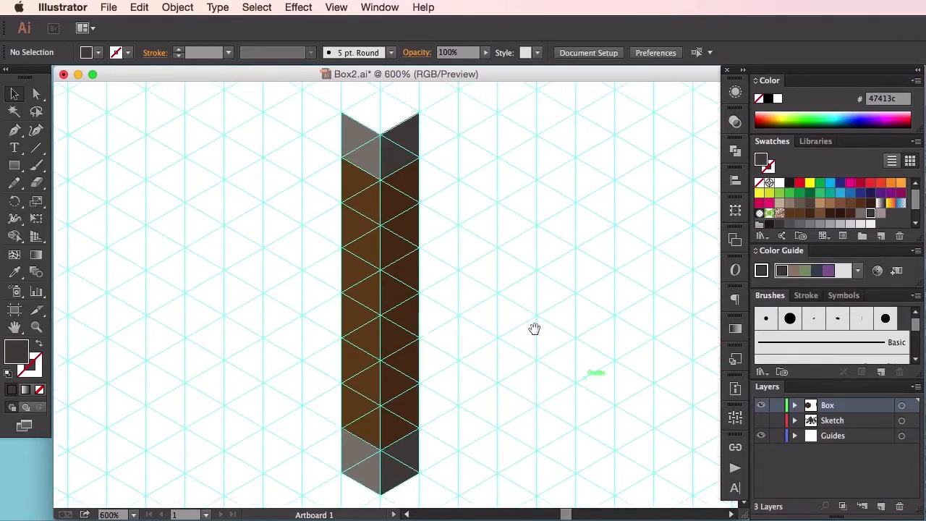
left_click_drag(309, 94, 513, 490)
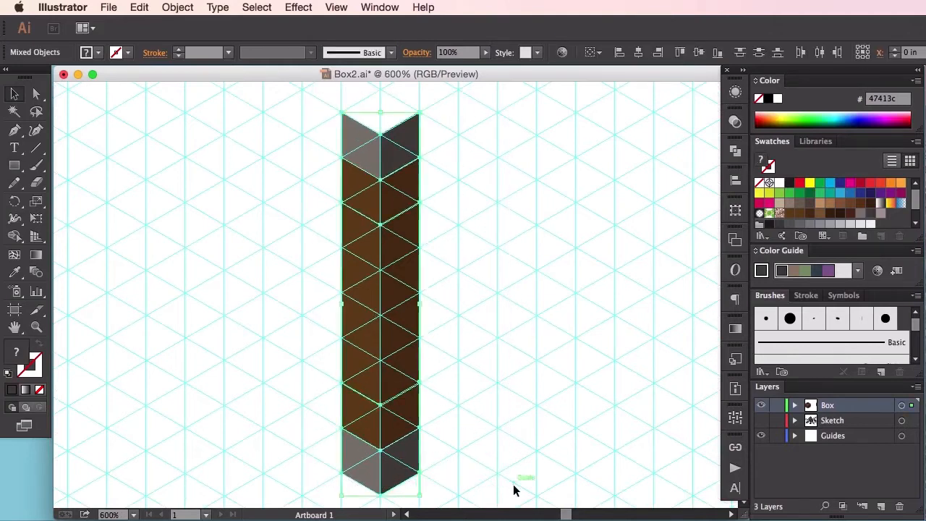
left_click(557, 335)
left_click_drag(548, 304, 555, 396)
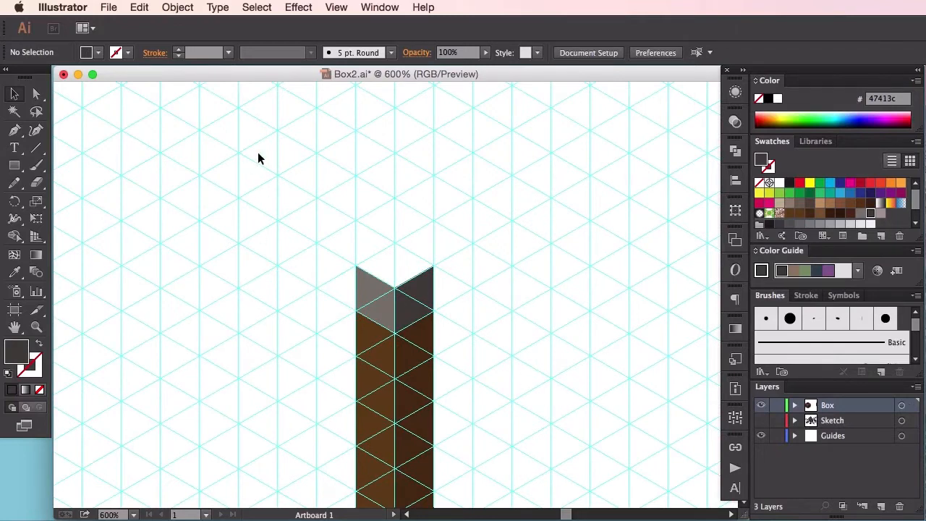
left_click_drag(300, 202, 488, 423)
key("super+g")
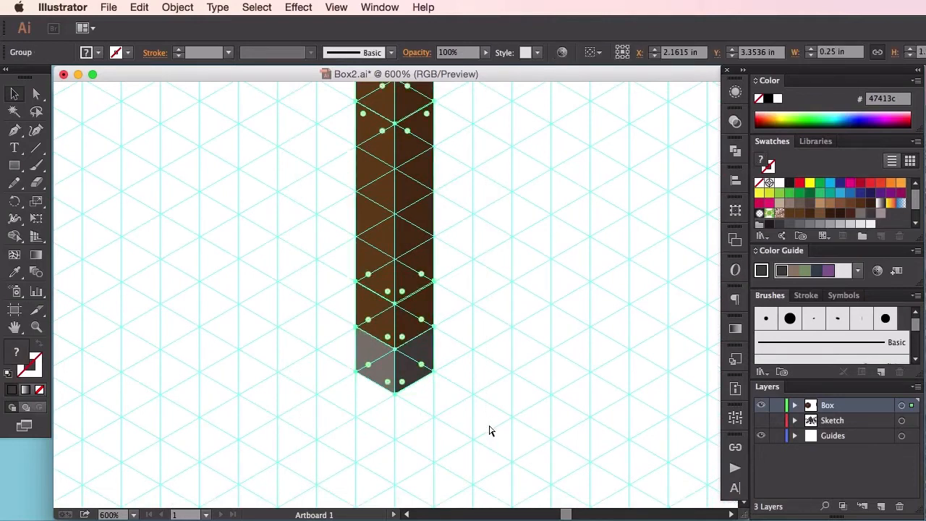
Step: Duplicate the grouped post seven grid columns down to the right along the isometric guides and align it precisely with the grid intersections
left_click_drag(424, 303, 576, 390)
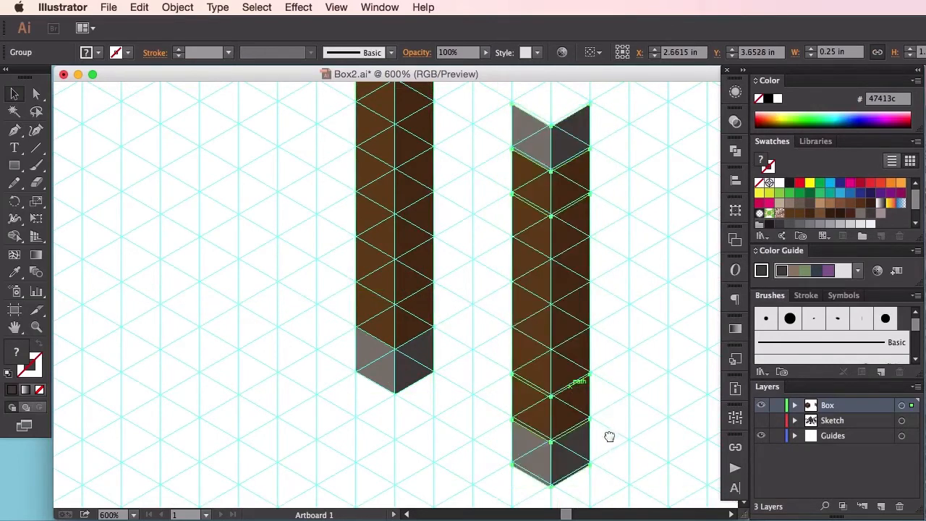
left_click_drag(609, 436, 461, 282)
left_click_drag(403, 265, 521, 339)
key("super+equal")
key("super+equal")
key("super+equal")
left_click_drag(680, 364, 370, 231)
left_click_drag(479, 328, 480, 324)
left_click(597, 317)
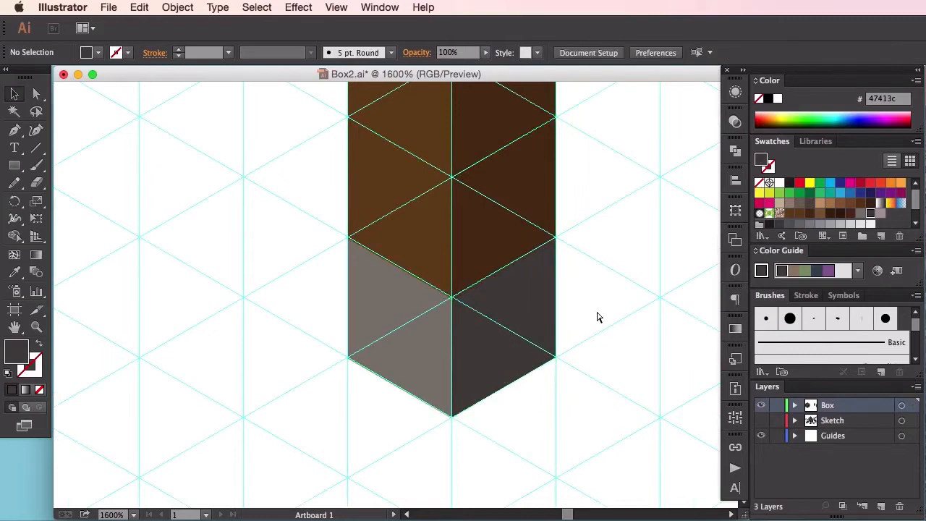
Step: Duplicate both posts together seven grid columns up to the right along the isometric guides
key("super+minus")
key("super+minus")
key("super+minus")
key("super+minus")
key("super+minus")
scroll(510, 248, "up", 5)
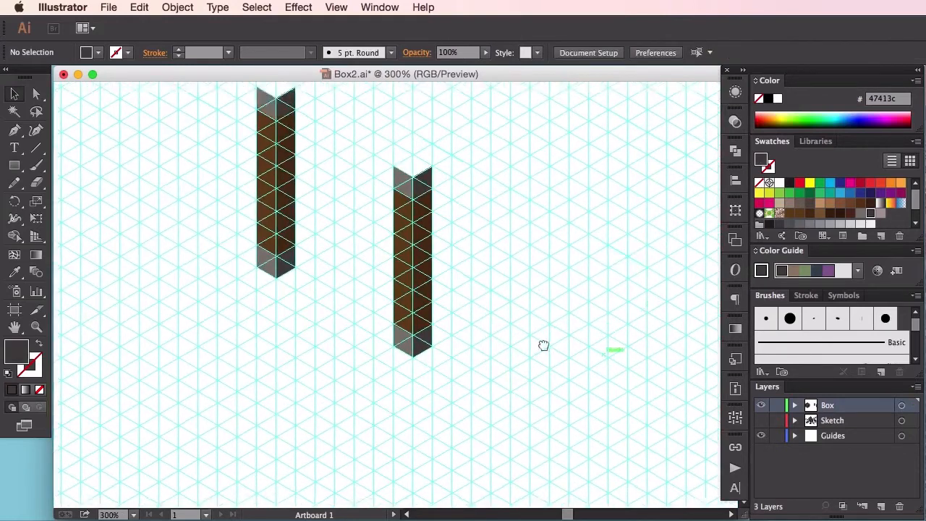
left_click_drag(230, 157, 519, 393)
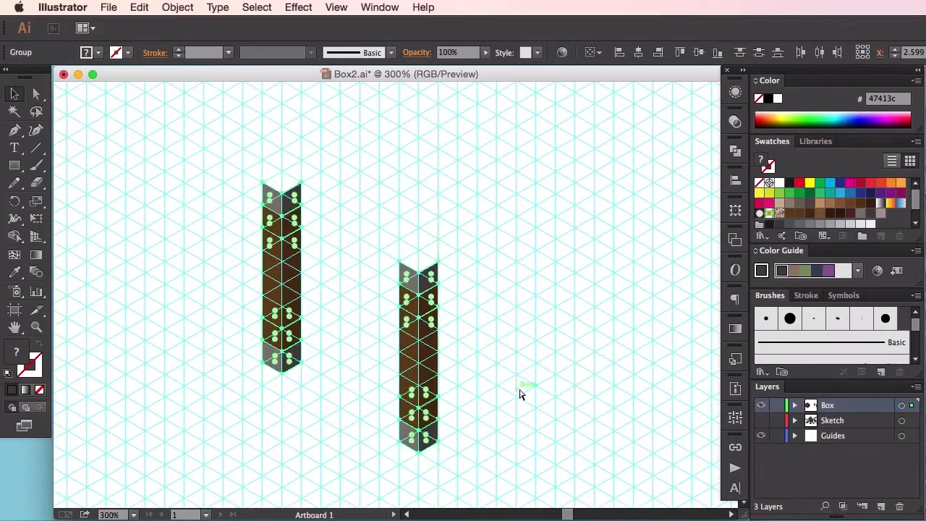
key("v")
left_click_drag(426, 407, 558, 327)
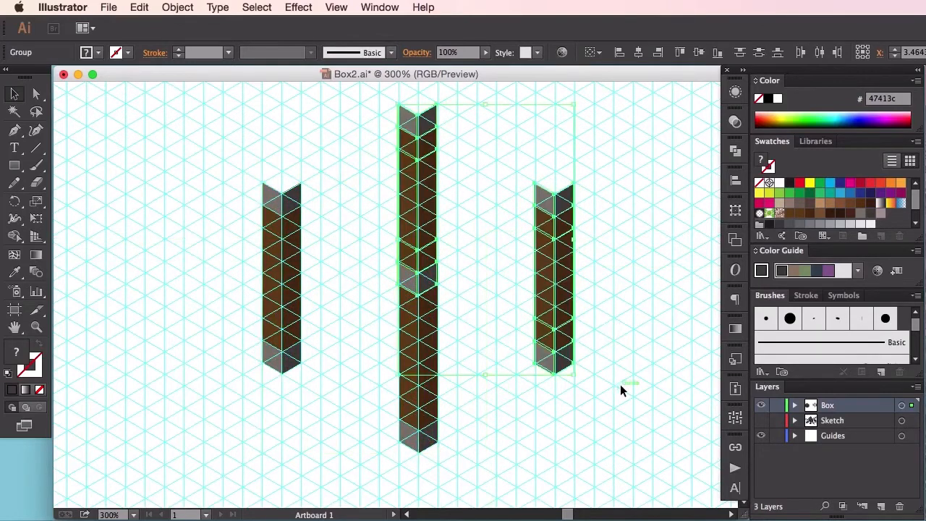
Step: Nudge the two copied posts so their edges and lower corners line up exactly with the guide grid
key("super+equal")
key("super+equal")
key("super+equal")
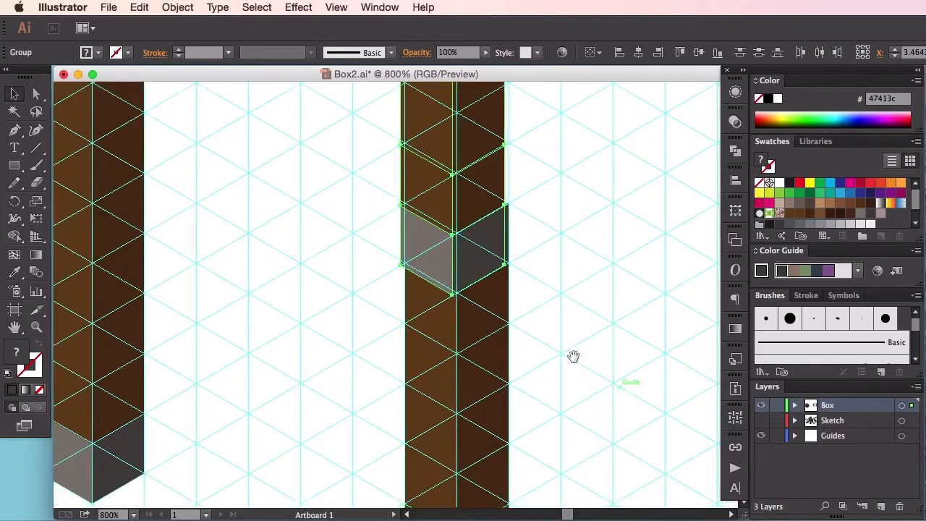
left_click_drag(573, 356, 399, 254)
left_click_drag(517, 367, 383, 265)
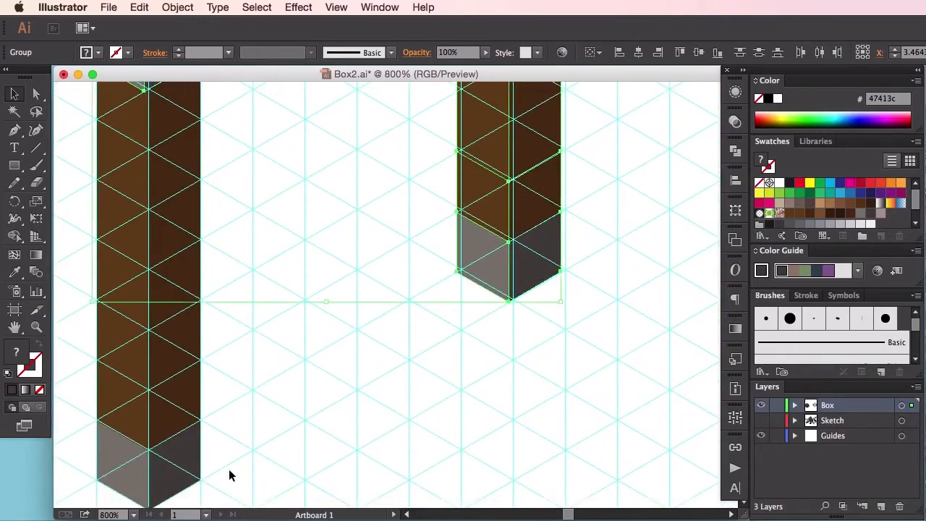
left_click_drag(519, 267, 317, 327)
key("super+equal")
key("super+equal")
left_click_drag(423, 305, 423, 310)
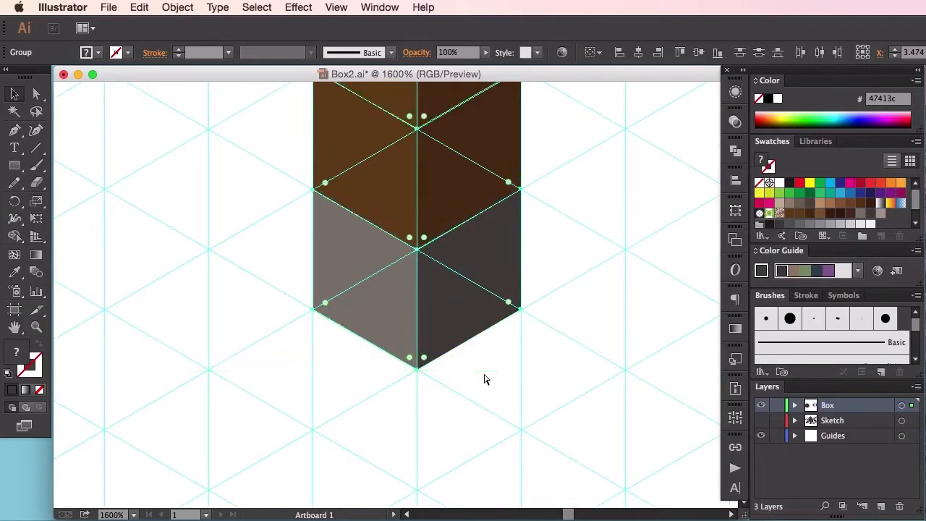
Step: Send the two copied posts to the back, behind the original pair
key("super+minus")
key("super+minus")
left_click_drag(413, 323, 511, 384)
right_click(565, 297)
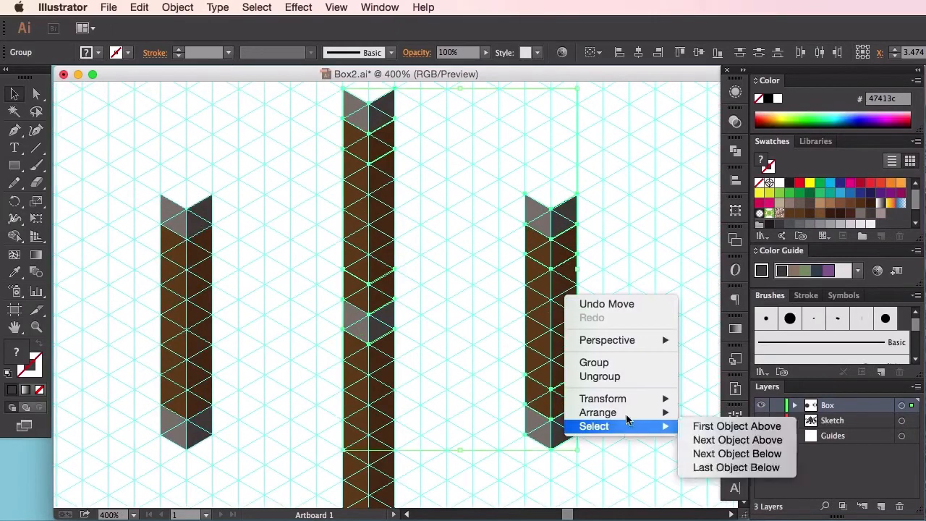
left_click(720, 453)
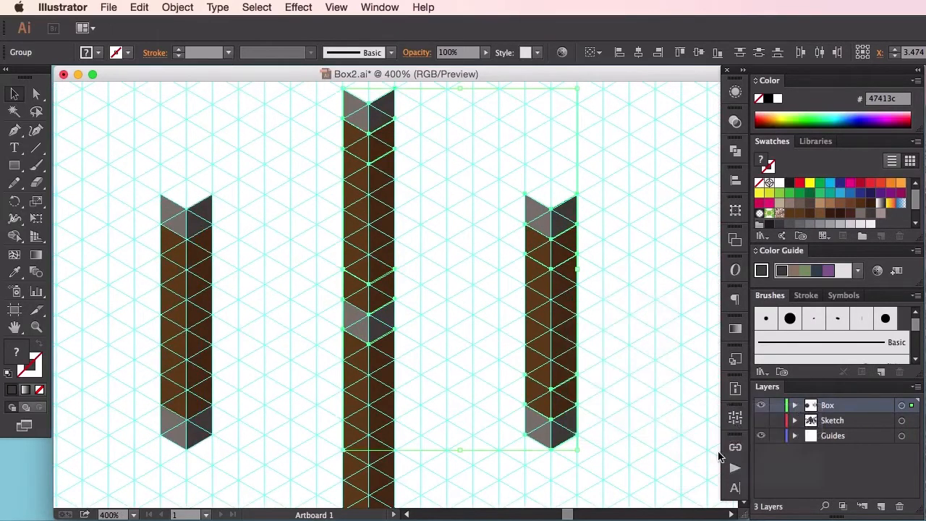
left_click(653, 390)
Step: Draw a one-unit-high rail with the Pen tool from the left post's center edge to the front post's left edge, filled with brown #664318
left_click_drag(467, 387, 569, 357)
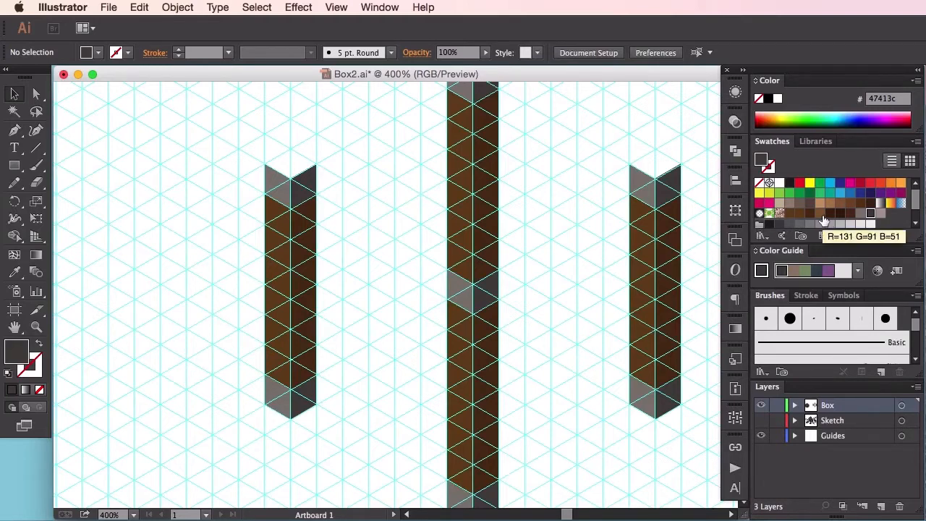
key("a")
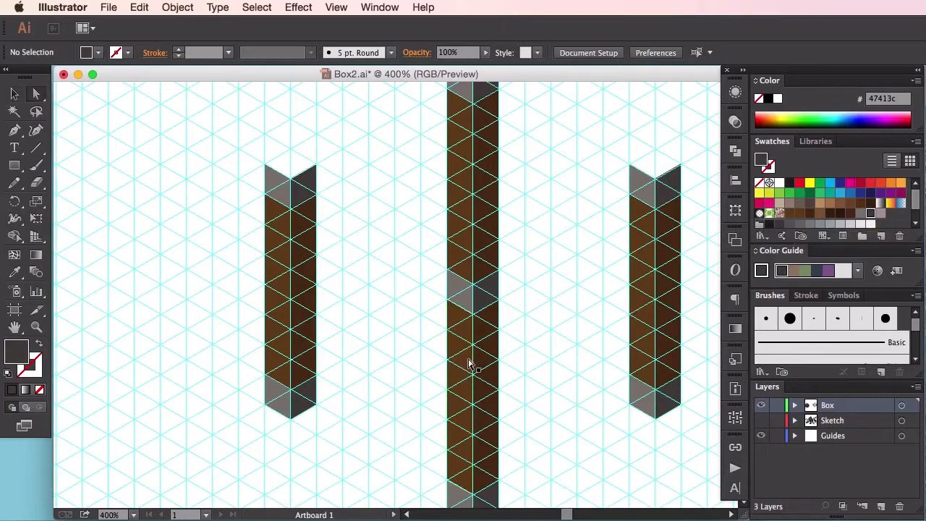
left_click(463, 364)
left_click(388, 304)
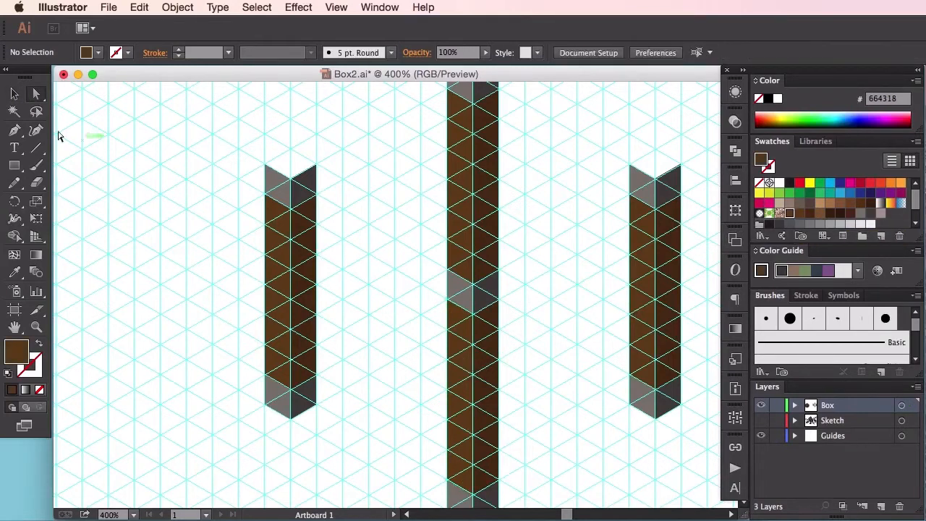
left_click(15, 131)
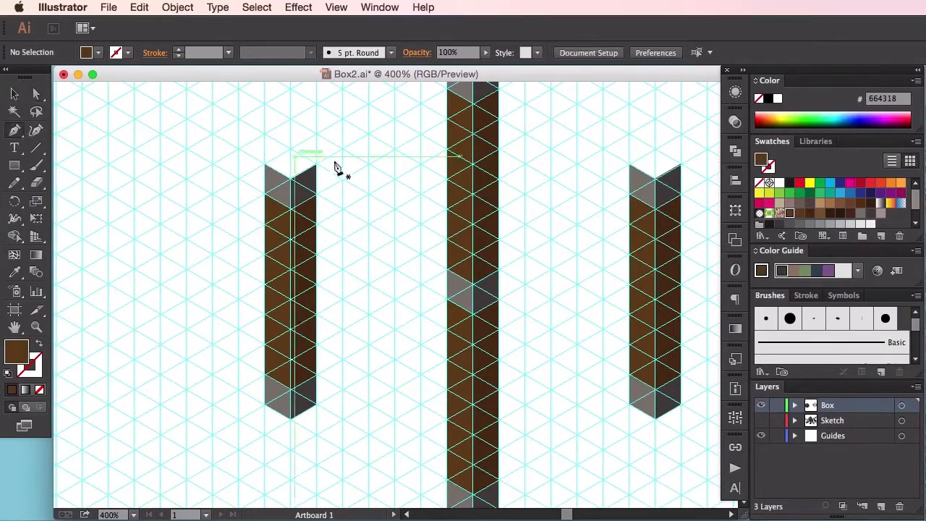
left_click(292, 178)
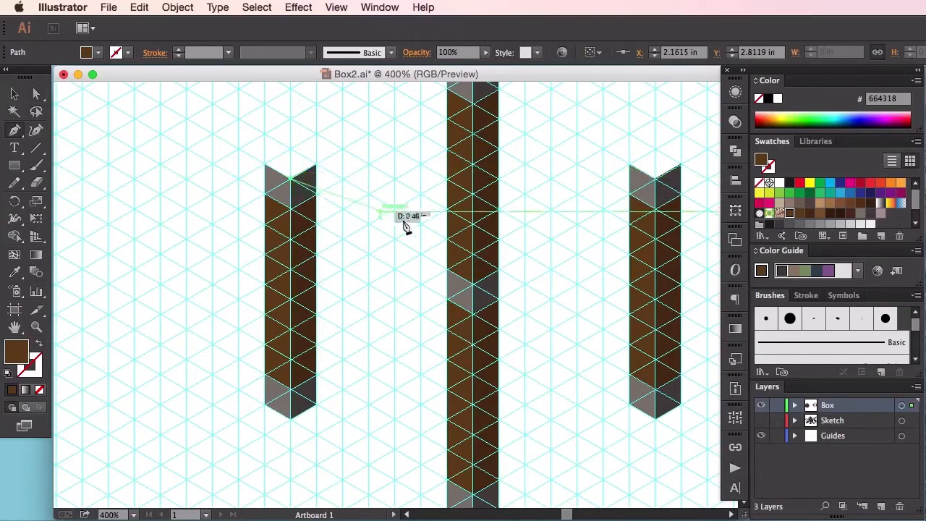
left_click(450, 270)
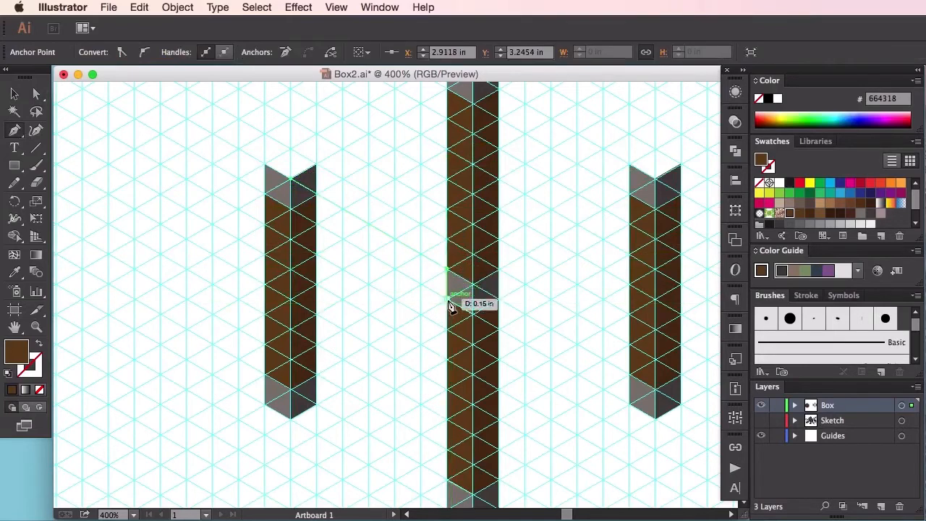
left_click(448, 298)
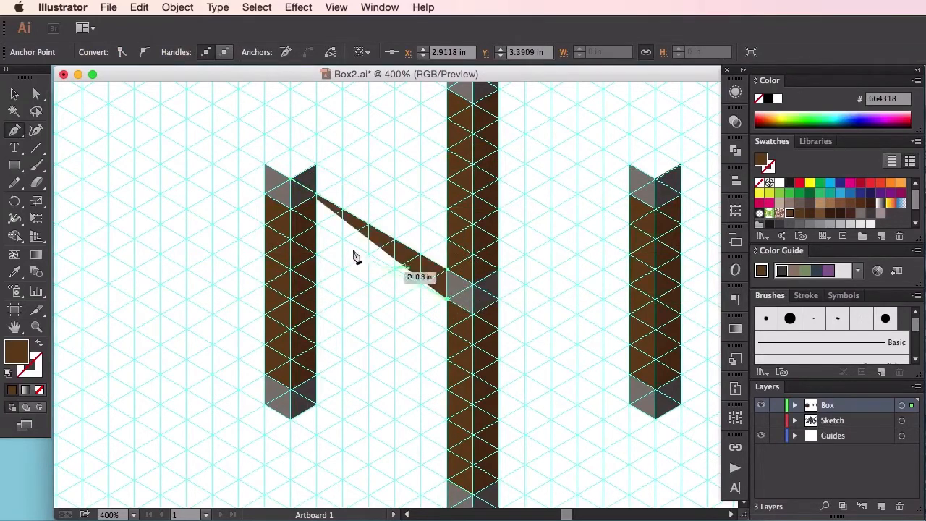
left_click(291, 210)
left_click(291, 179)
left_click(380, 196, "super")
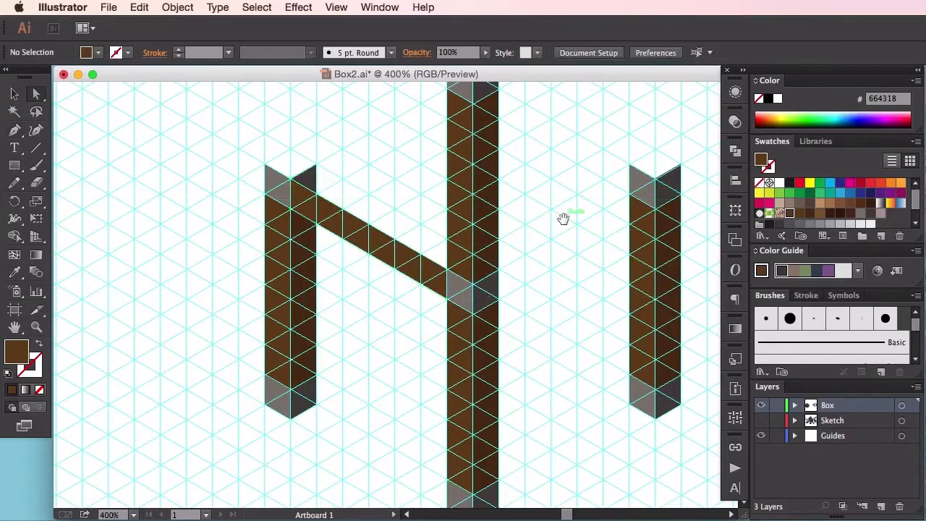
Step: Draw the rail's one-unit-wide top face with the Pen tool from the left post to the front post, filled with brown #835b33
left_click_drag(563, 218, 521, 293)
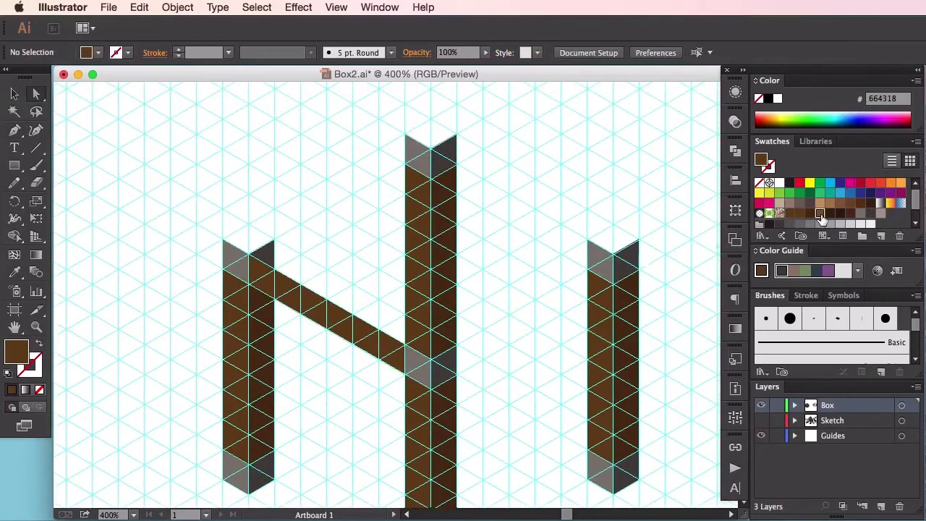
left_click(820, 215)
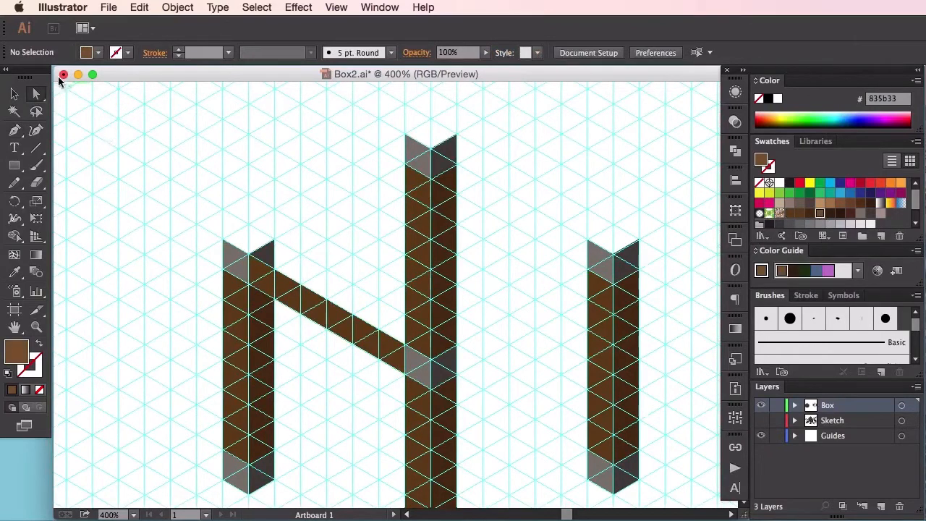
left_click(14, 129)
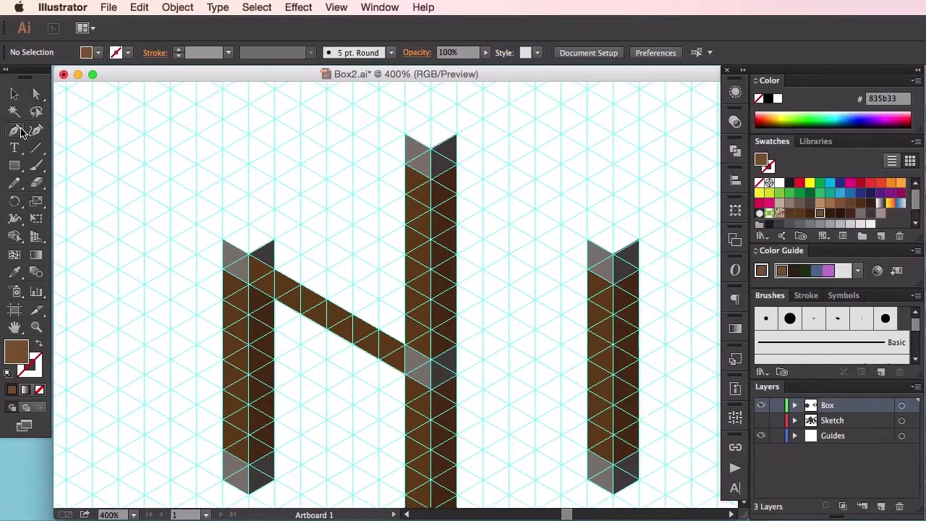
left_click(275, 239)
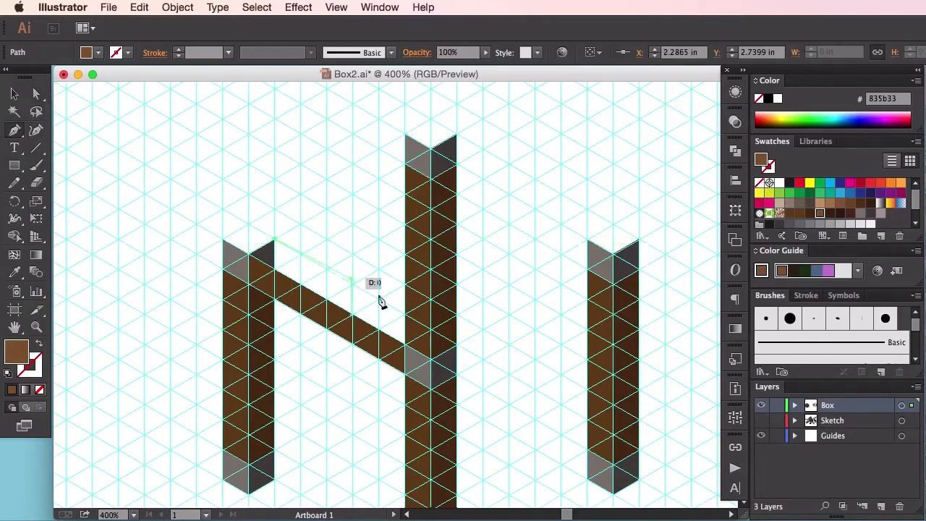
left_click(432, 334)
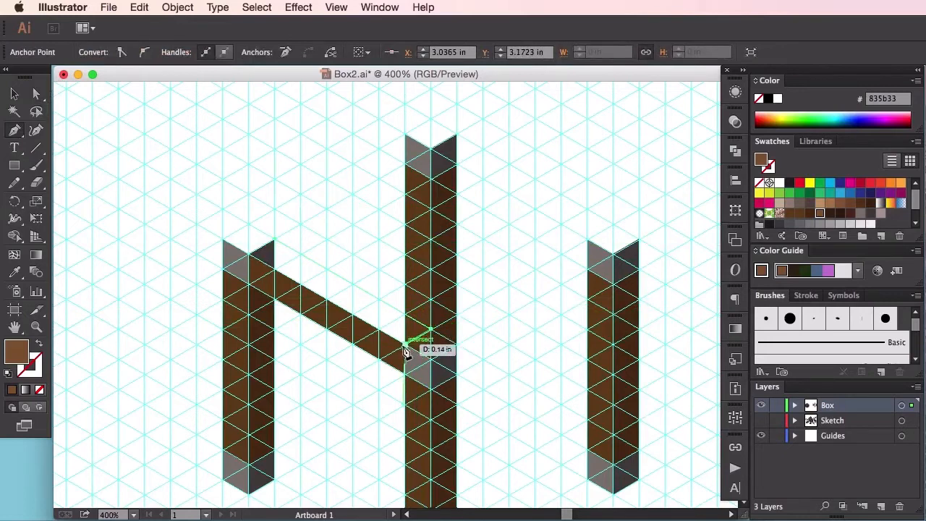
left_click(405, 344)
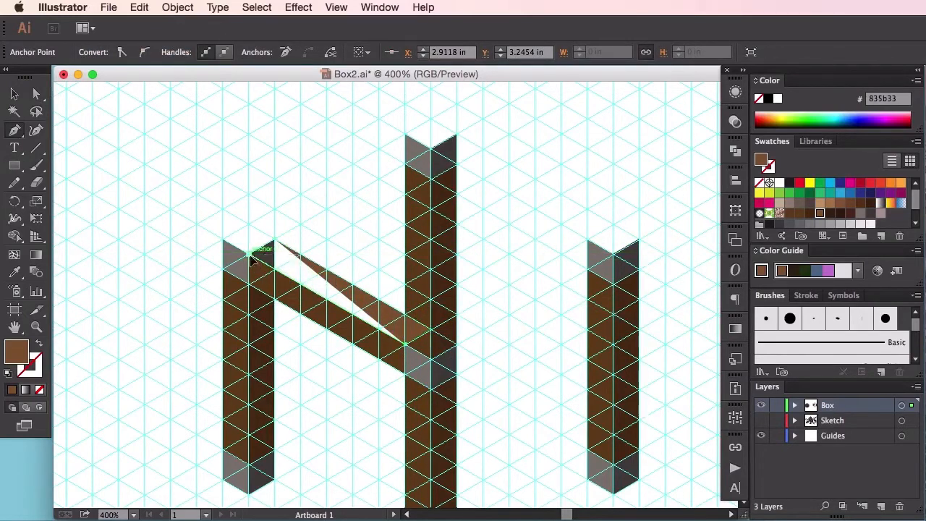
left_click(249, 254)
left_click(276, 241)
left_click(309, 228, "super")
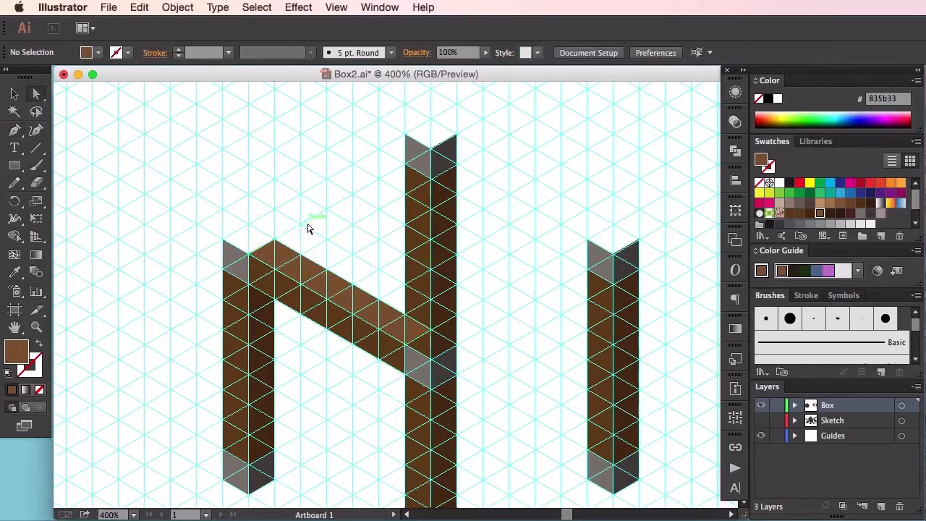
Step: Duplicate the rail's brown top face one grid unit up along the rail so its end covers the left post's top
key("v")
left_click(318, 281)
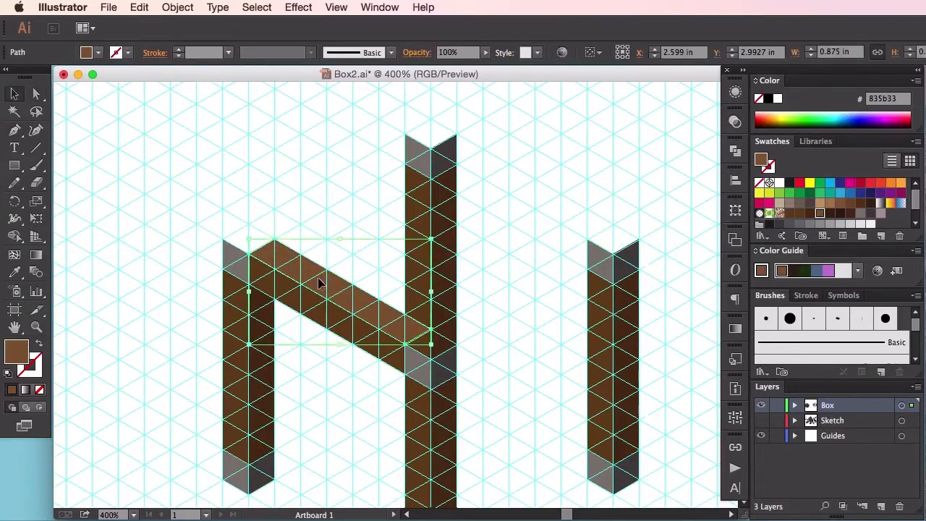
key("super+plus")
key("super+plus")
key("super+plus")
key("super+plus")
left_click_drag(313, 274, 523, 321)
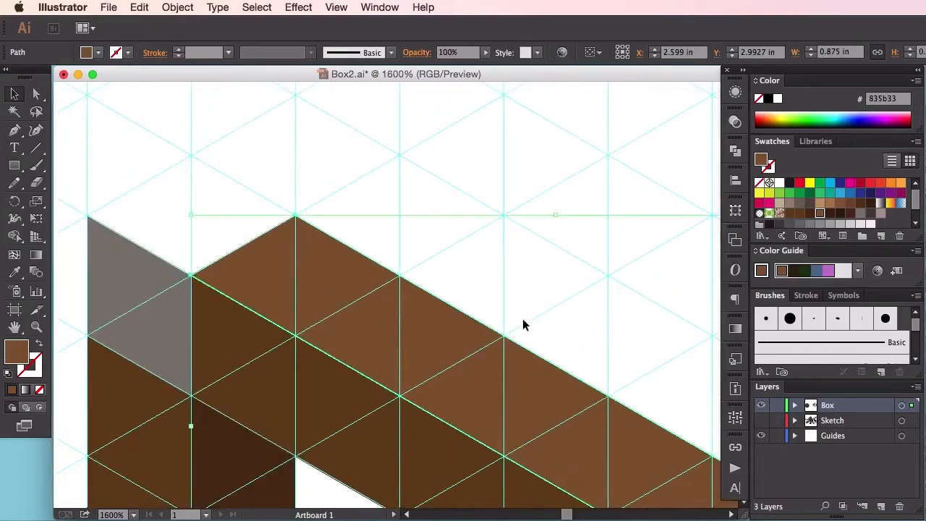
key("super")
key("super")
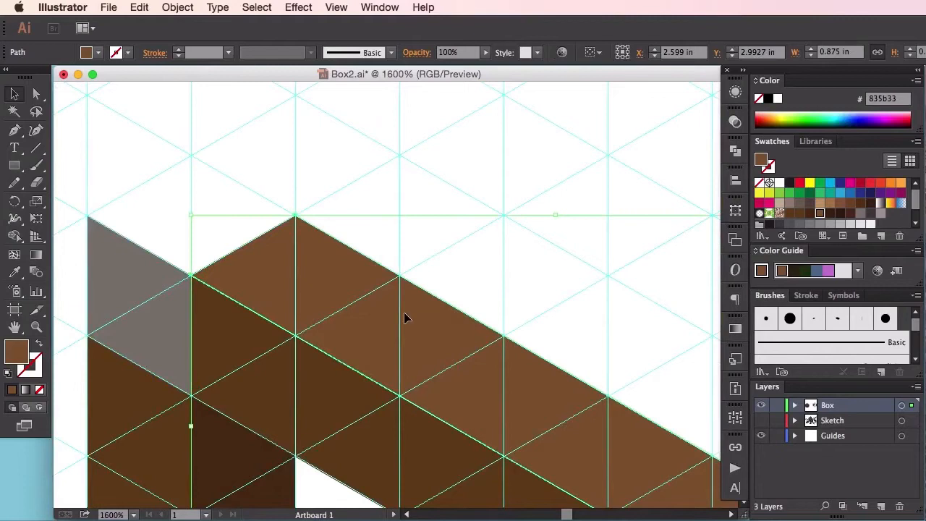
left_click_drag(404, 316, 303, 254)
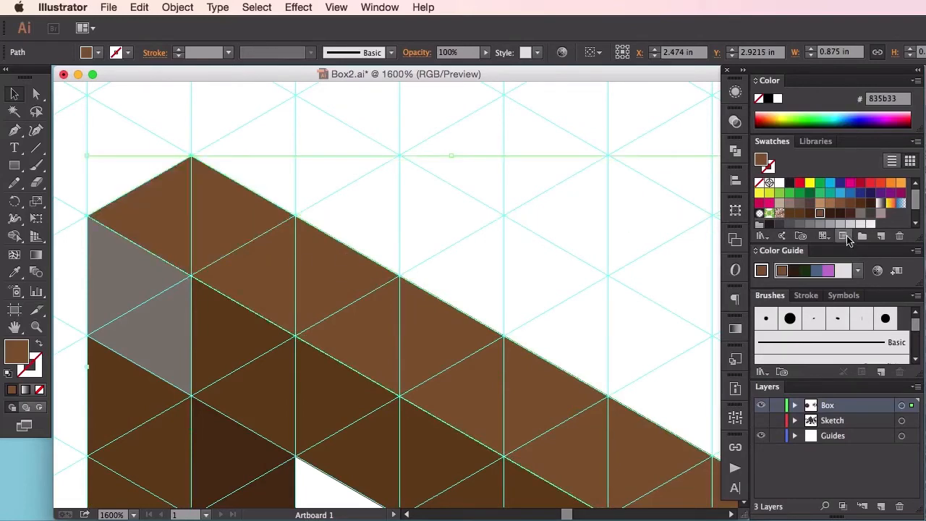
Step: Fill the copied face with gray #ab9b99 and send it backward so only its end shows as the left post's cap
left_click(871, 214)
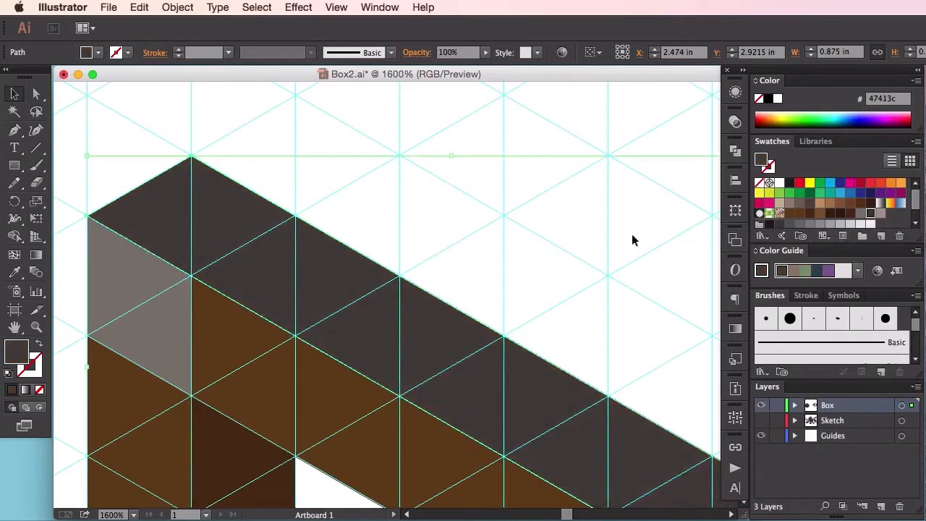
left_click(881, 213)
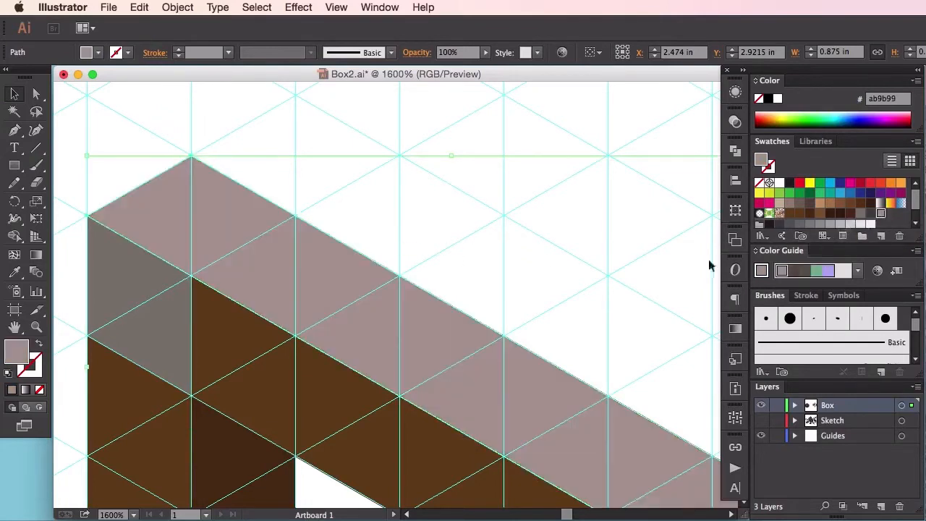
right_click(310, 271)
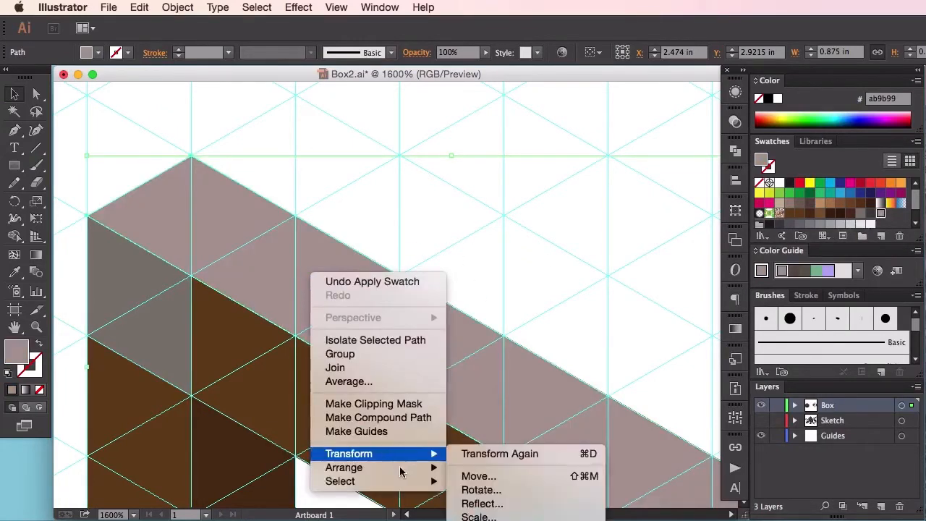
mouse_move(383, 467)
left_click(525, 496)
left_click(530, 309)
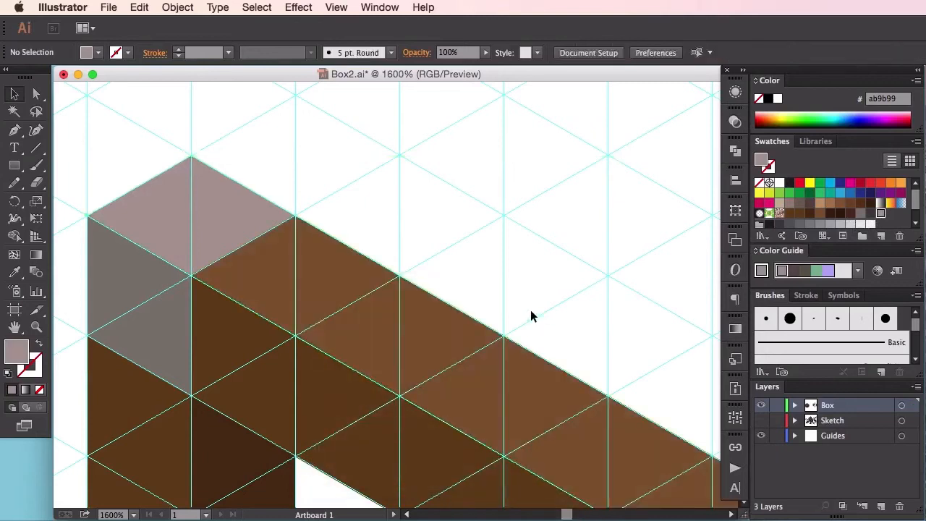
Step: Duplicate the gray face in front of the artwork two grid units down along the rail to cap the front post
left_click_drag(585, 349, 484, 310)
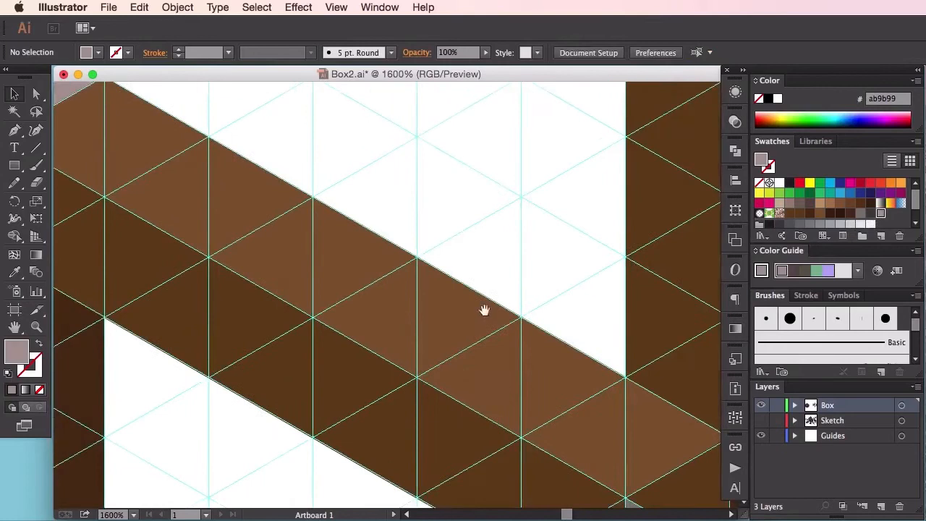
left_click_drag(267, 220, 445, 326)
left_click(232, 210)
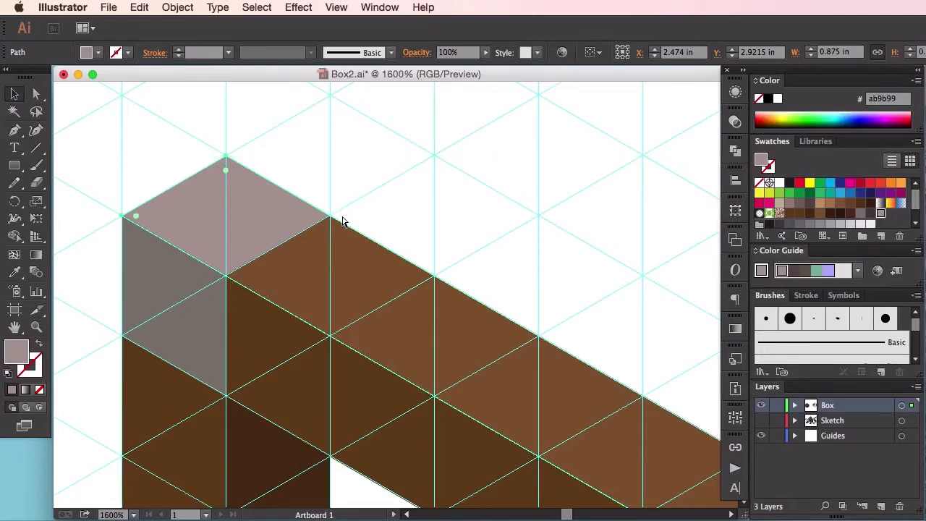
key("super+shift+bracketright")
left_click_drag(438, 306, 144, 141)
left_click_drag(497, 361, 421, 335)
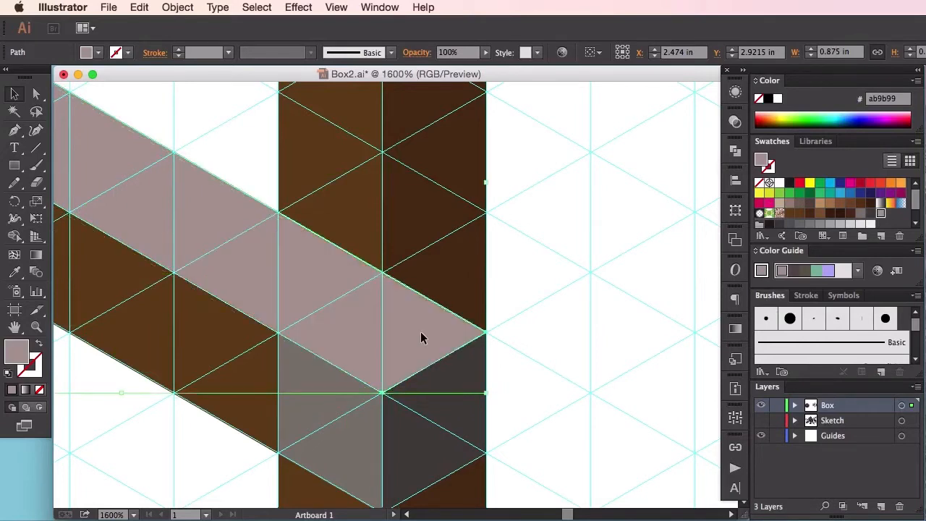
left_click_drag(331, 260, 601, 352)
left_click_drag(374, 249, 540, 302)
left_click_drag(317, 188, 422, 256)
Step: Bring the rail's brown top face to the front, above both gray faces
left_click(317, 181)
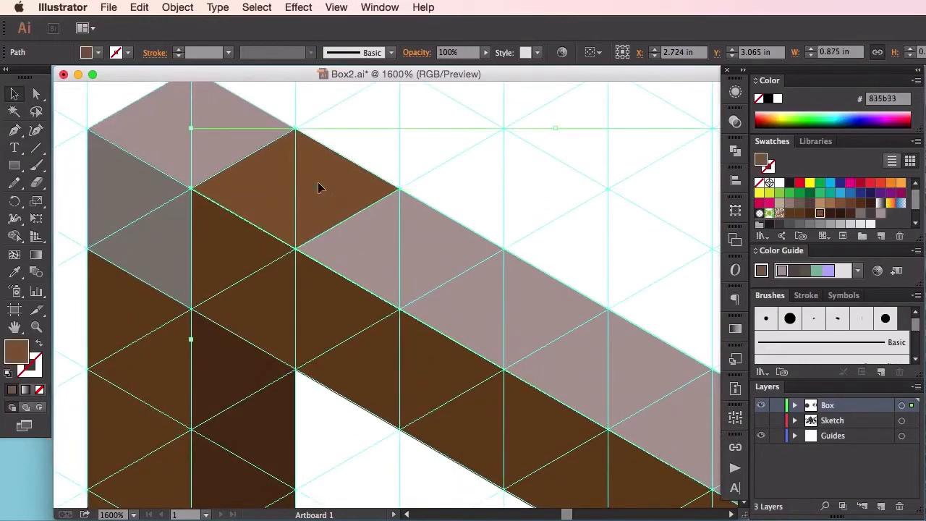
right_click(301, 173)
mouse_move(361, 367)
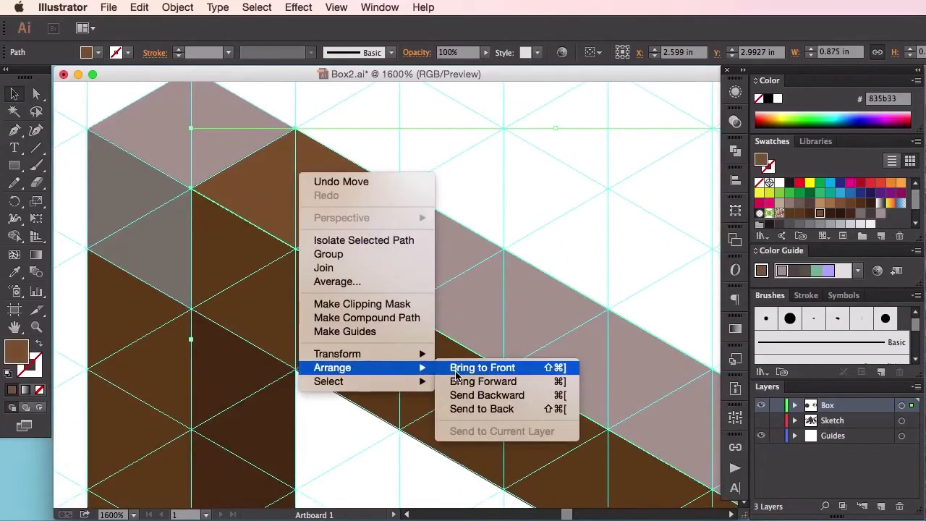
left_click(478, 370)
Step: Group the rail's brown top face and front face with the two gray cap faces
left_click(576, 250)
left_click_drag(589, 248, 163, 155)
key("super+minus")
key("super+minus")
key("super+minus")
left_click(333, 310)
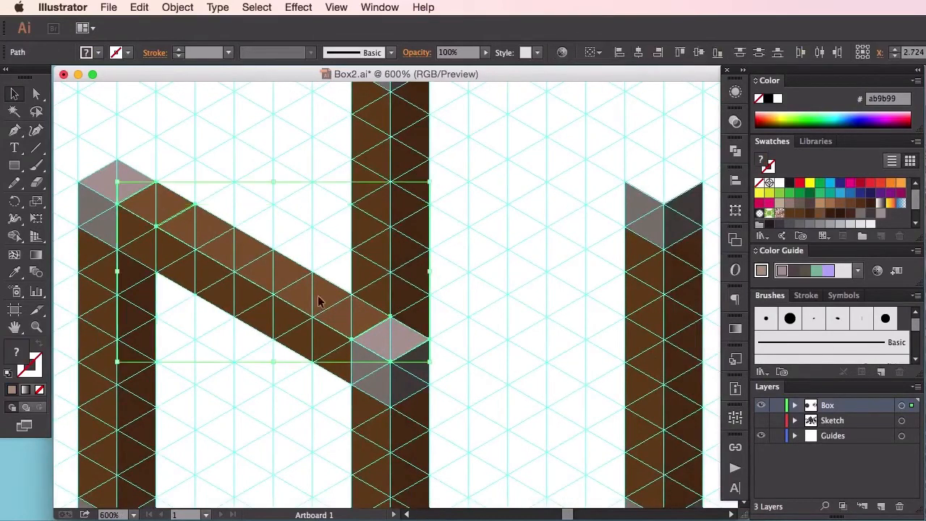
left_click(101, 179, "shift")
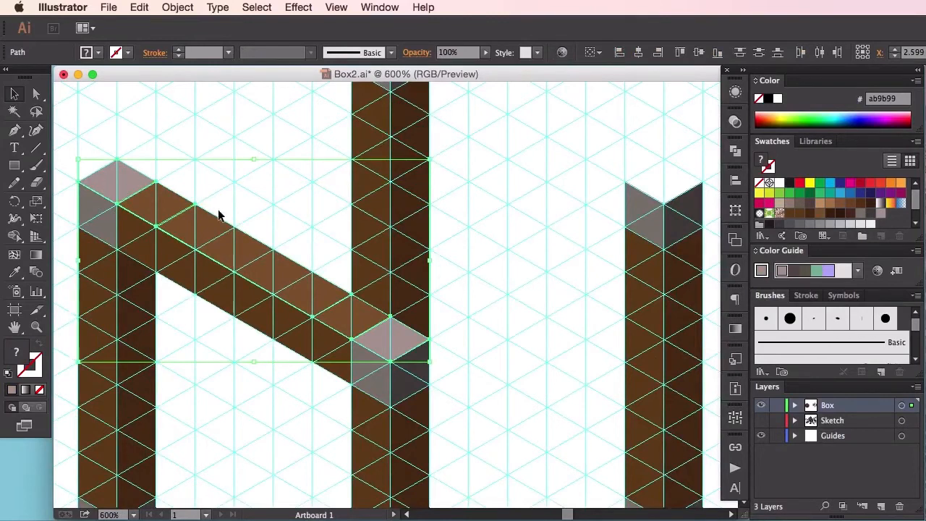
left_click(257, 304, "shift")
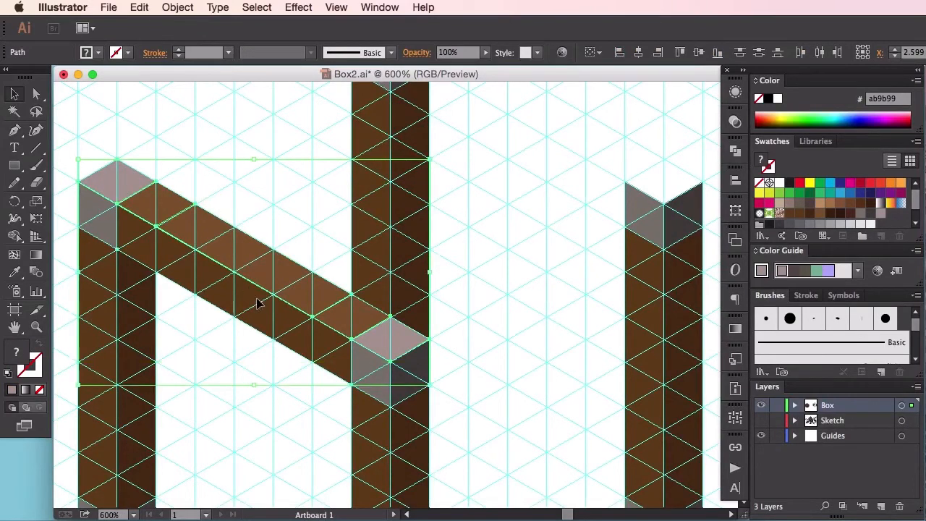
key("super+g")
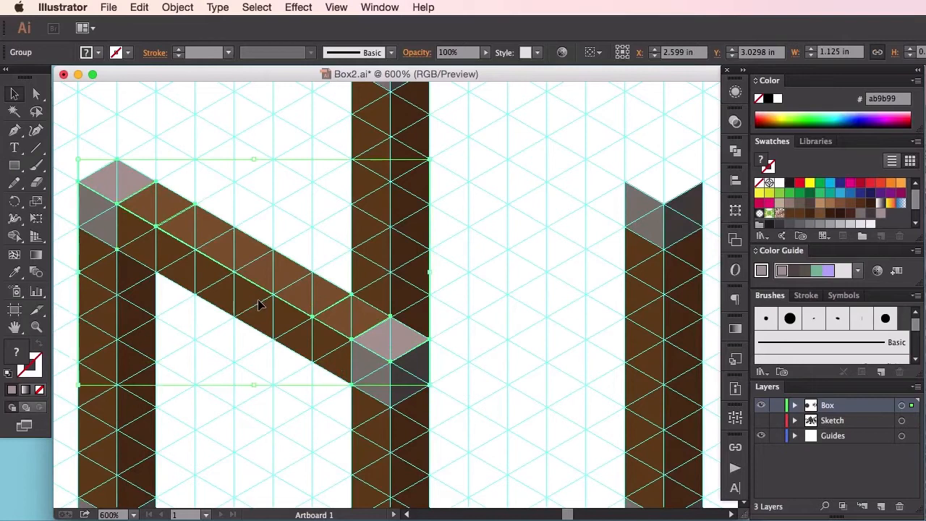
Step: Hide the bounding box and duplicate the grouped rail and caps up onto the two back posts
key("shift+super+b")
key("shift+super+b")
left_click_drag(365, 257, 374, 333)
left_click_drag(265, 362, 362, 325)
left_click_drag(371, 316, 336, 300)
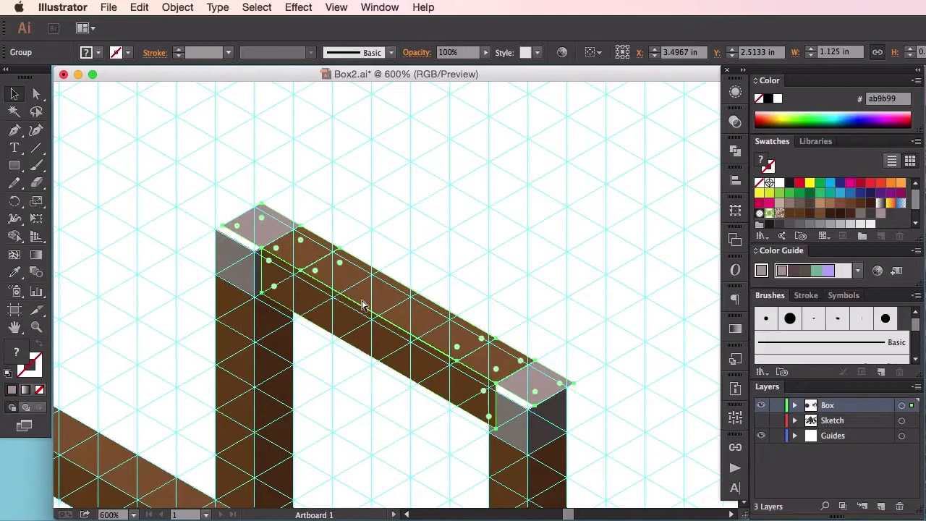
Step: Move the duplicated rail group down and left so its gray caps sit on the back posts' top edges
key("super+plus")
key("super+plus")
key("super+plus")
scroll(362, 299, "left", 5)
scroll(361, 299, "up", 1)
left_click(293, 157)
left_click_drag(289, 157, 279, 164)
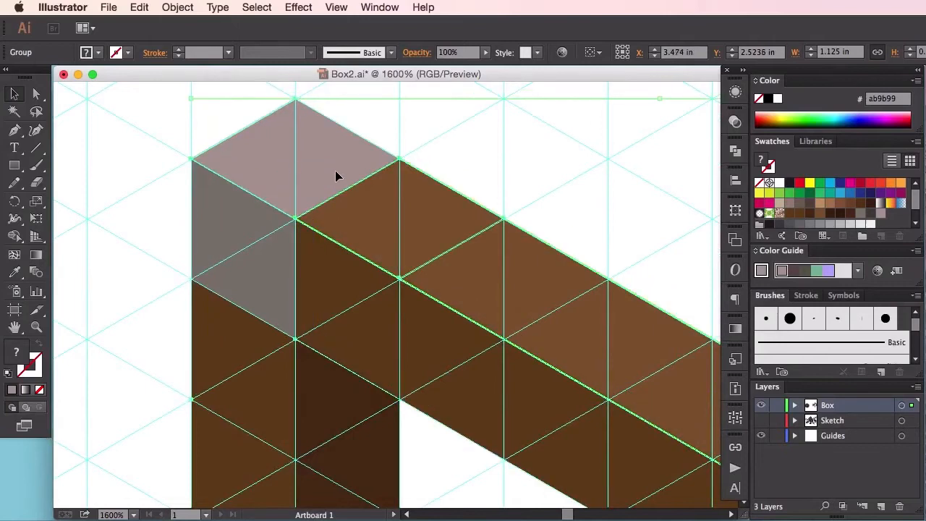
Step: Fine-tune the duplicated rail group's position so its cap corner meets the guide intersection at the back post's top corner
key("super+equal")
key("super+equal")
key("super+equal")
left_click_drag(334, 172, 312, 306)
left_click_drag(353, 333, 425, 338)
key("super+equal")
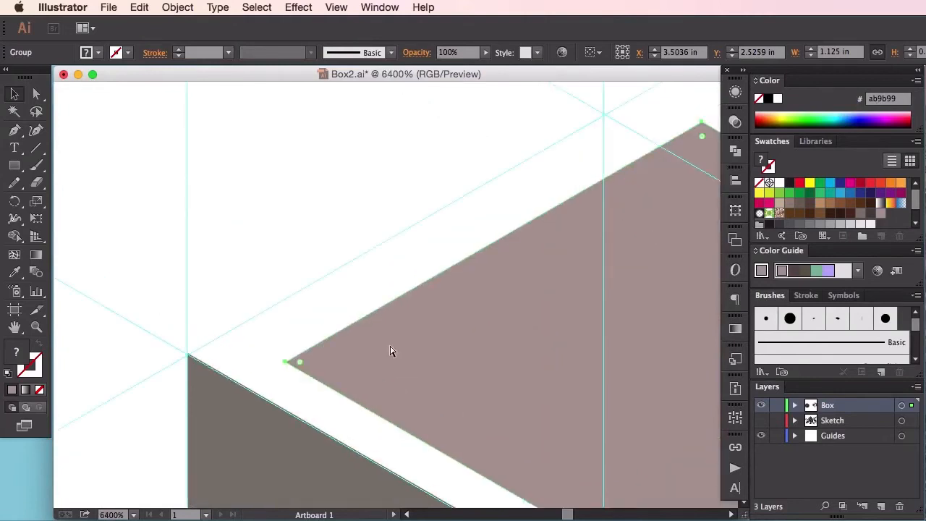
left_click_drag(372, 366, 277, 360)
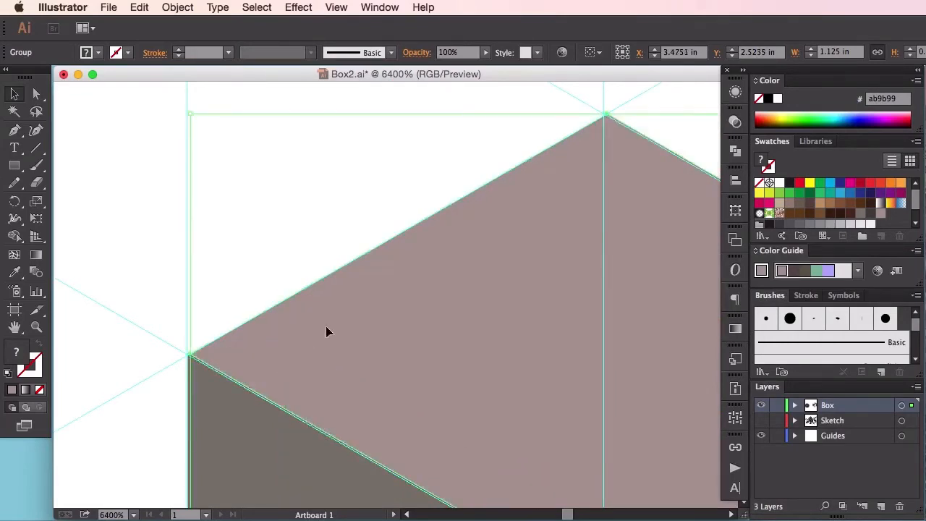
key("super+z")
left_click_drag(309, 327, 266, 351)
left_click(272, 258)
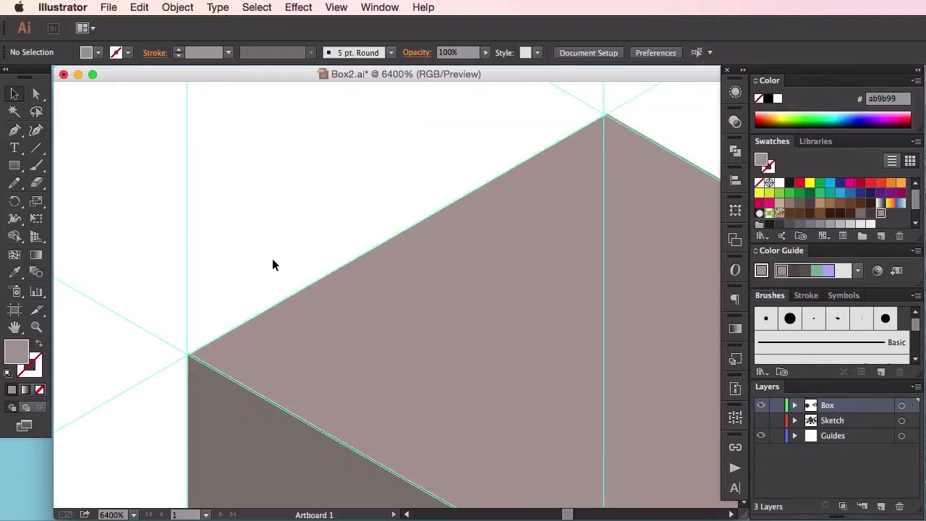
Step: Group the two existing upper rail groups together into one group and deselect it
key("super+minus")
key("super+minus")
key("super+minus")
key("super+minus")
key("super+minus")
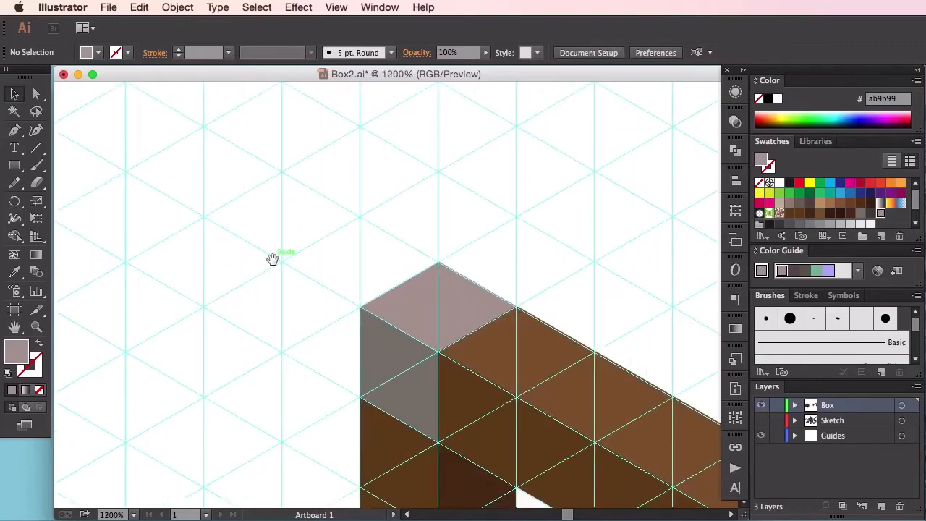
left_click_drag(272, 258, 118, 165)
key("super+minus")
key("super+minus")
key("super+minus")
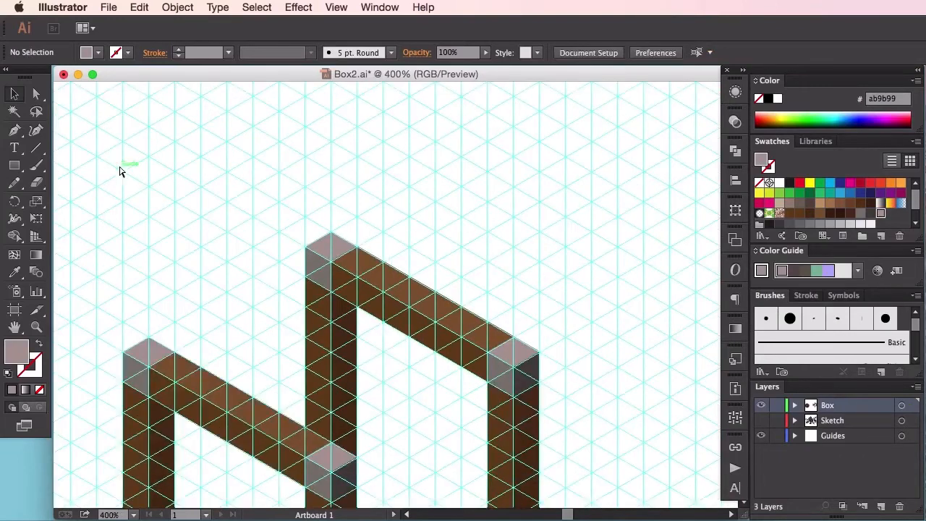
left_click_drag(345, 345, 363, 270)
left_click(438, 204)
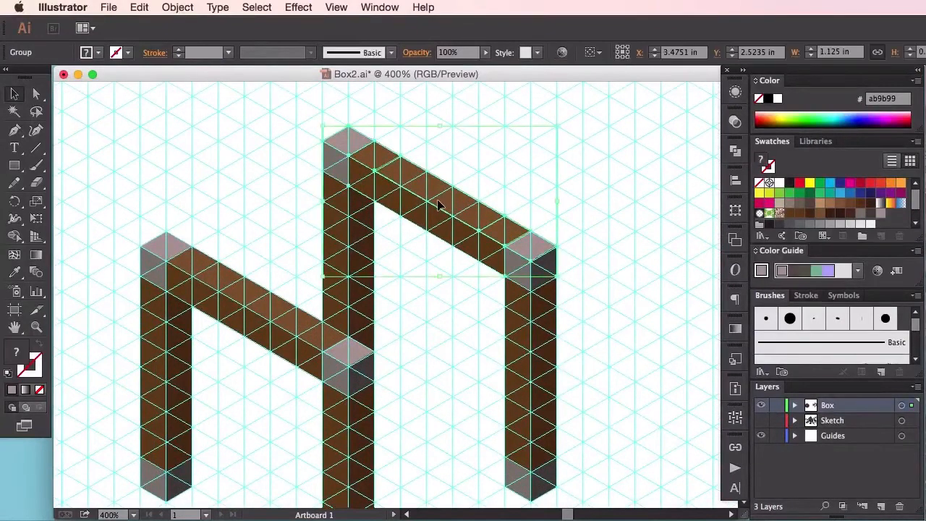
left_click_drag(429, 299, 391, 224)
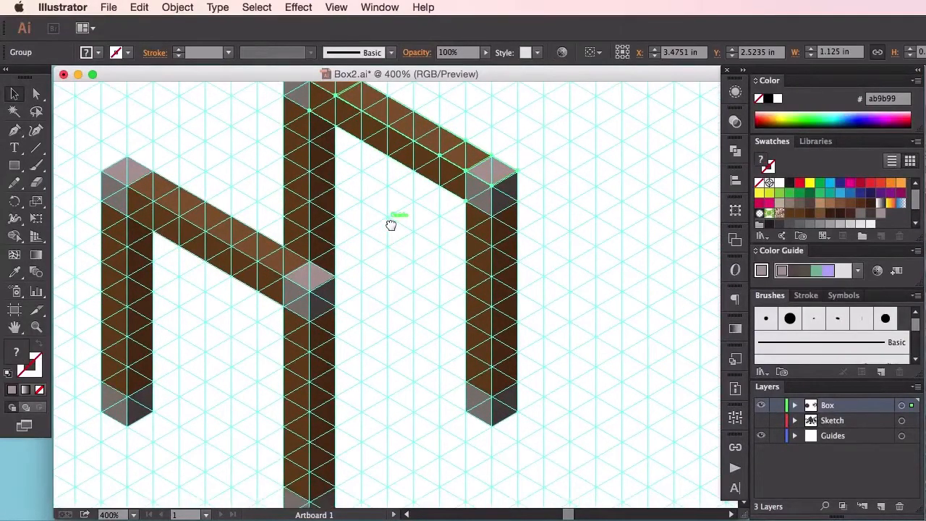
left_click_drag(390, 266, 424, 244)
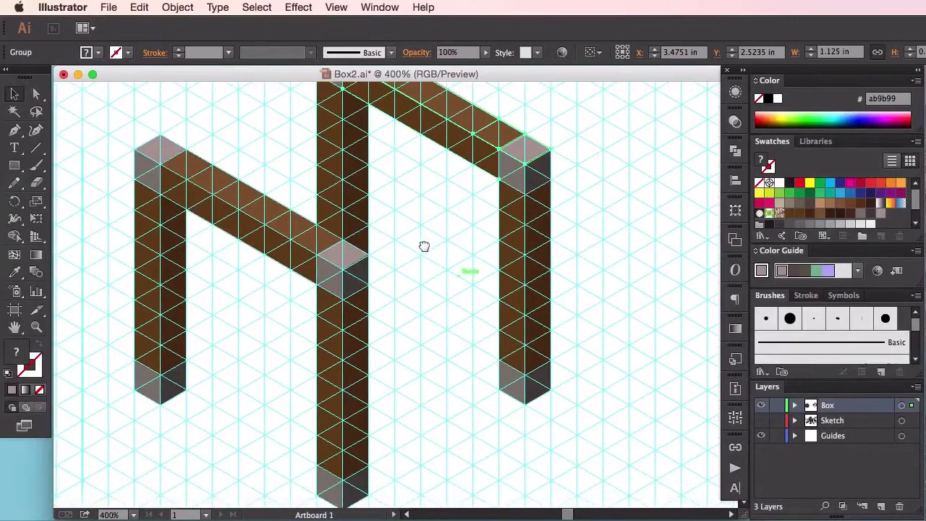
left_click(297, 244)
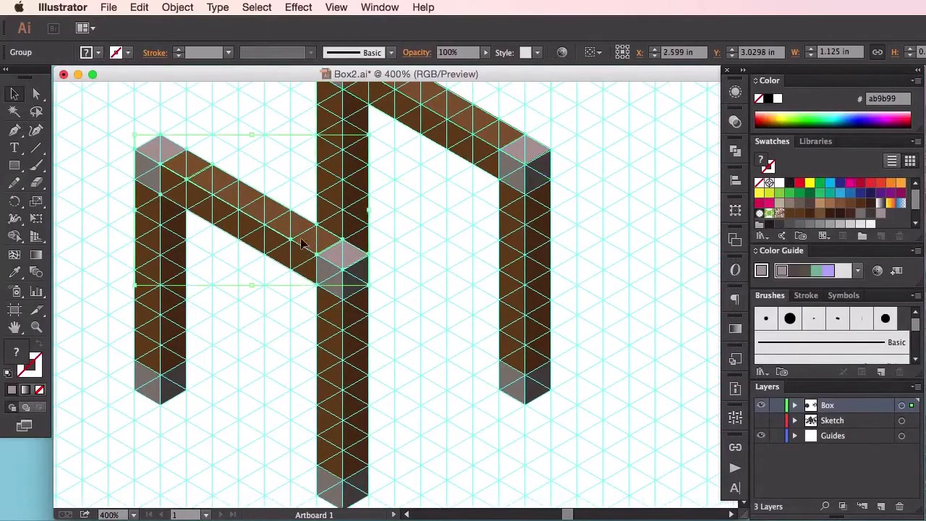
left_click(469, 132, "shift")
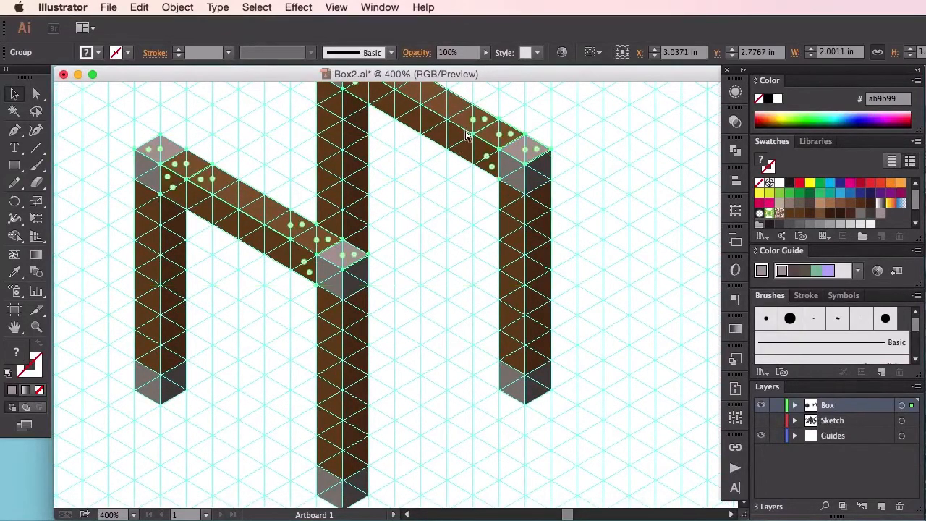
key("super+g")
key("super+shift+a")
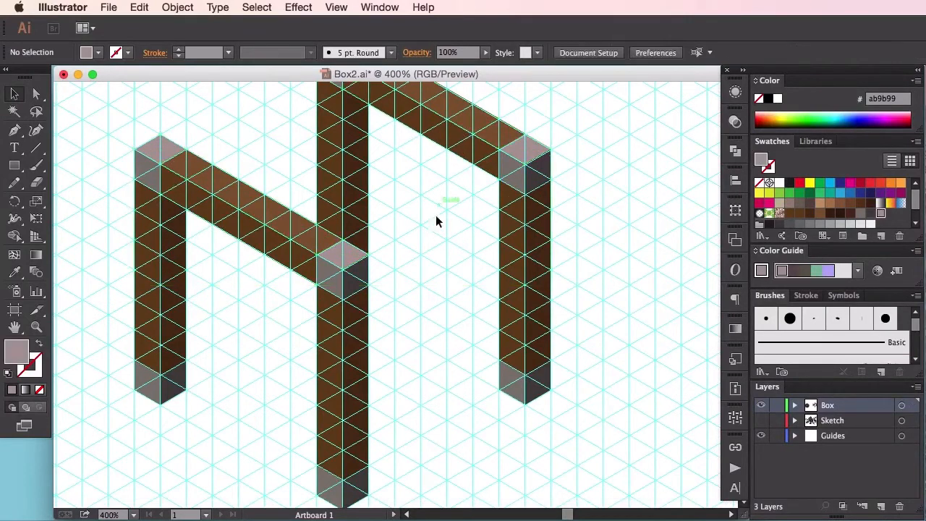
Step: Duplicate the combined rail group straight down to the posts' lower ends and send the copy to the back
left_click(453, 124)
left_click_drag(451, 120, 437, 323)
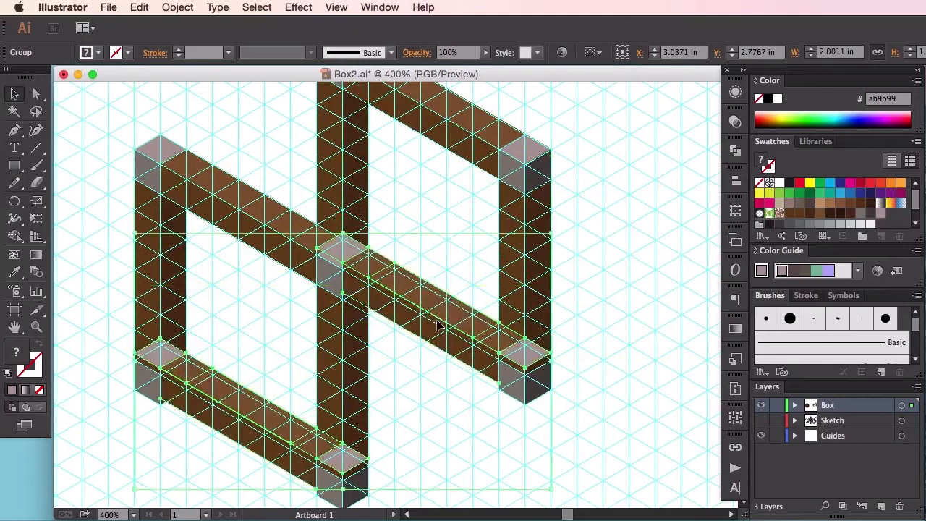
right_click(437, 323)
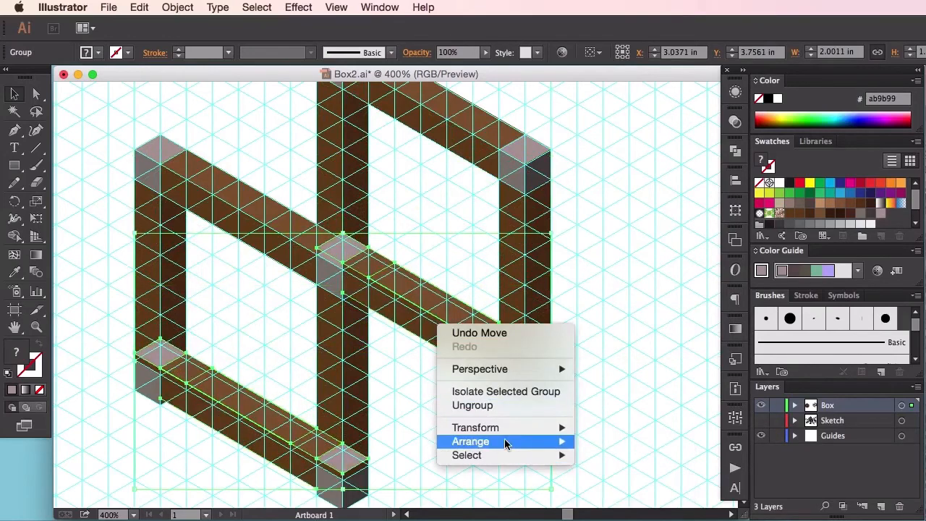
mouse_move(508, 443)
left_click(617, 482)
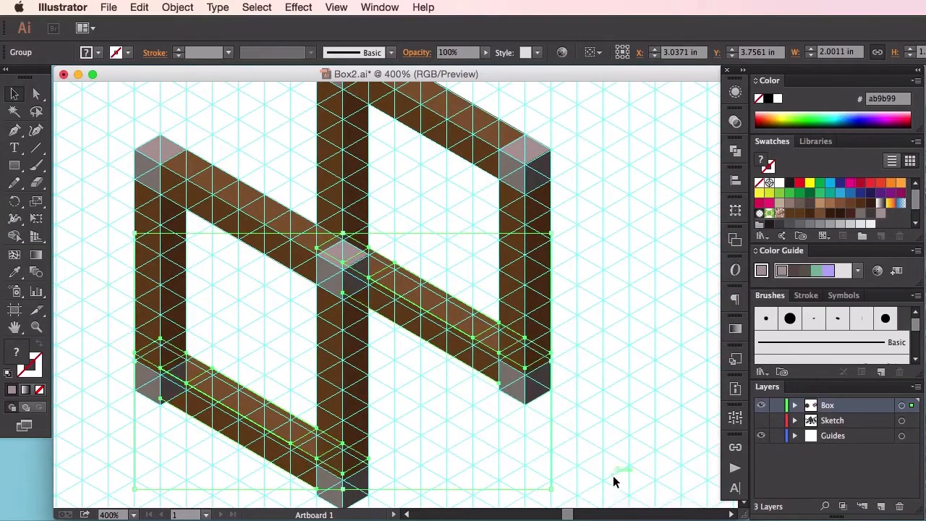
Step: Lower the duplicated rail group until its corners meet the guide intersections at the posts' bottom caps
key("super+equal")
key("super+equal")
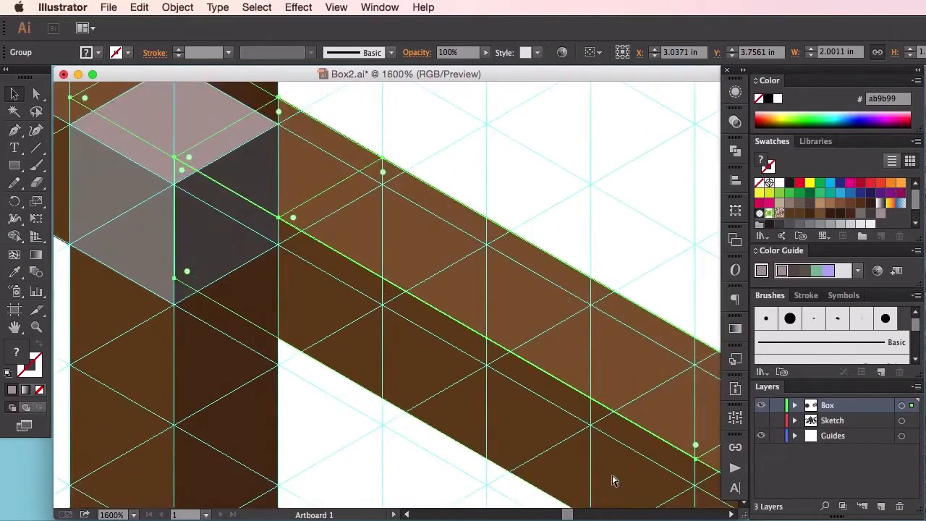
left_click_drag(525, 395, 284, 258)
scroll(284, 259, "down", 3)
scroll(284, 258, "right", 4)
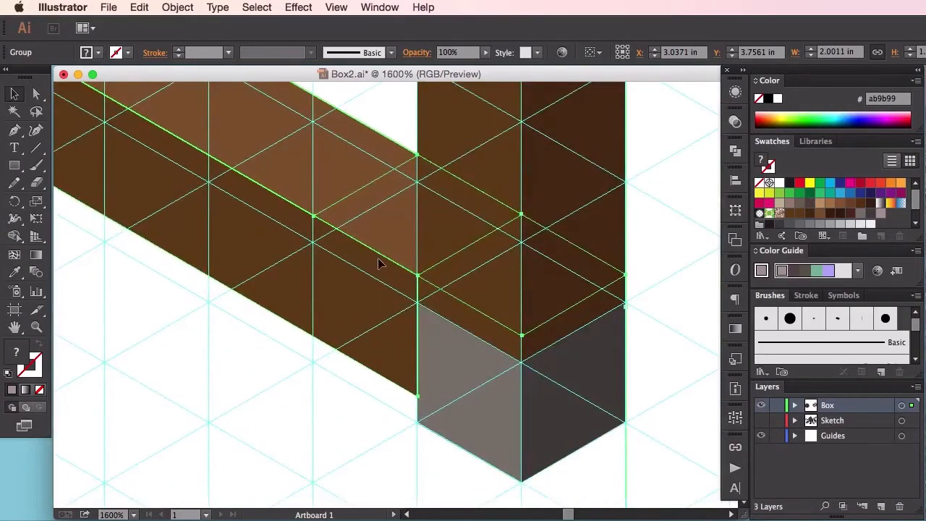
left_click_drag(377, 263, 375, 293)
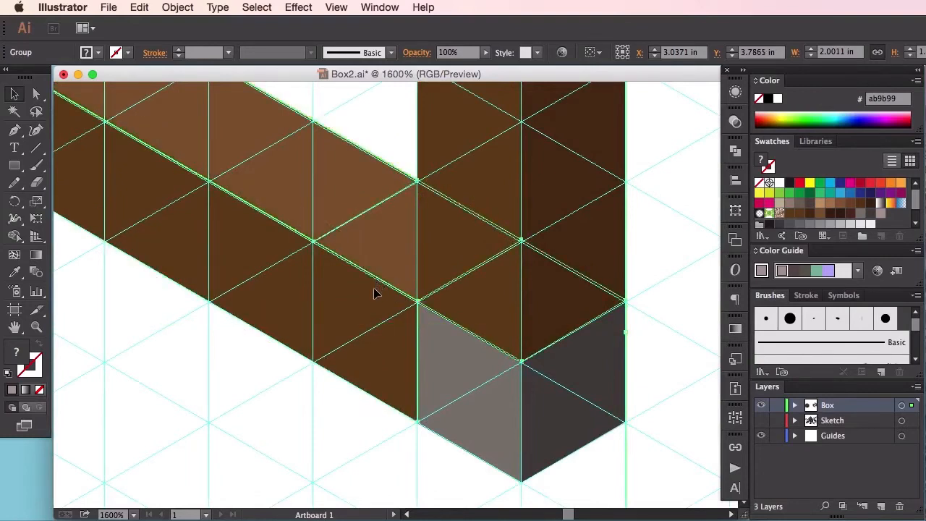
left_click(272, 394)
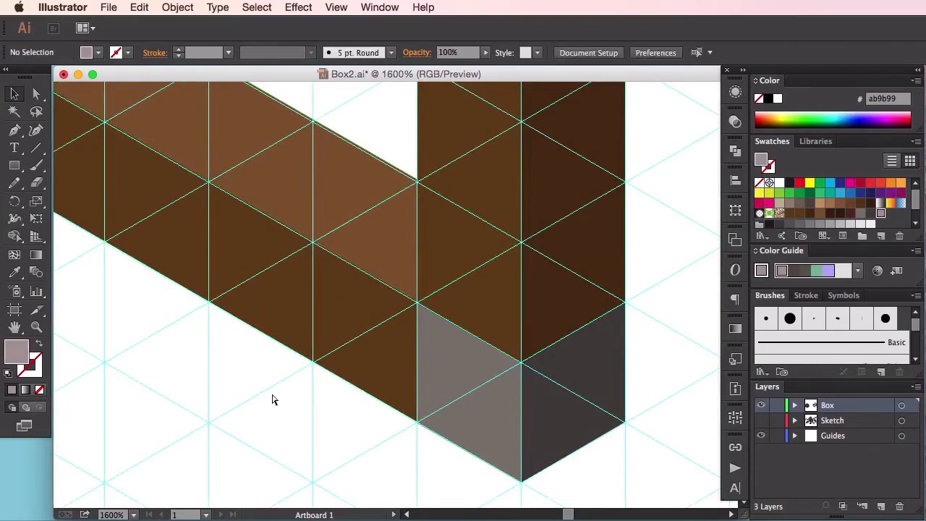
Step: Ungroup the combined lower rails so each lower rail is a separate group
key("super+minus")
key("super+minus")
key("super+minus")
key("super+minus")
key("super+minus")
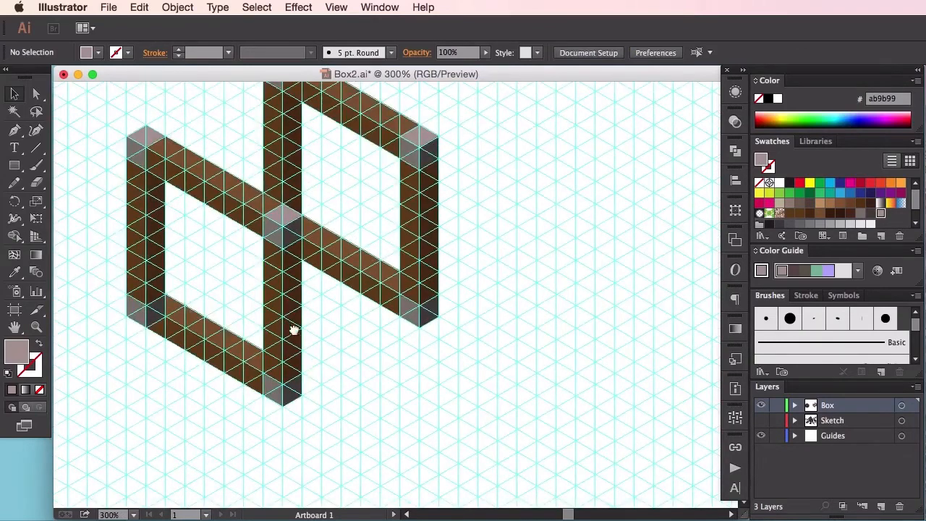
left_click_drag(288, 323, 391, 383)
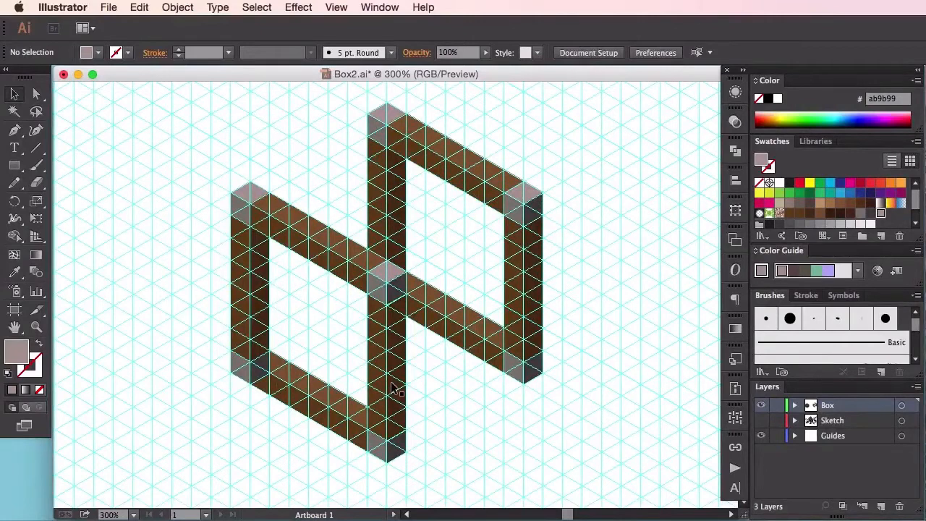
key("super+plus")
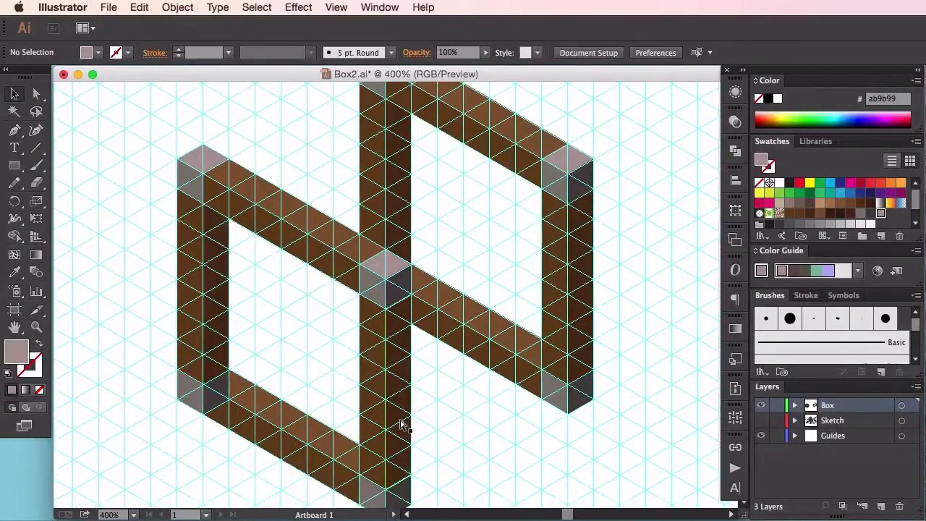
key("super+plus")
key("super+plus")
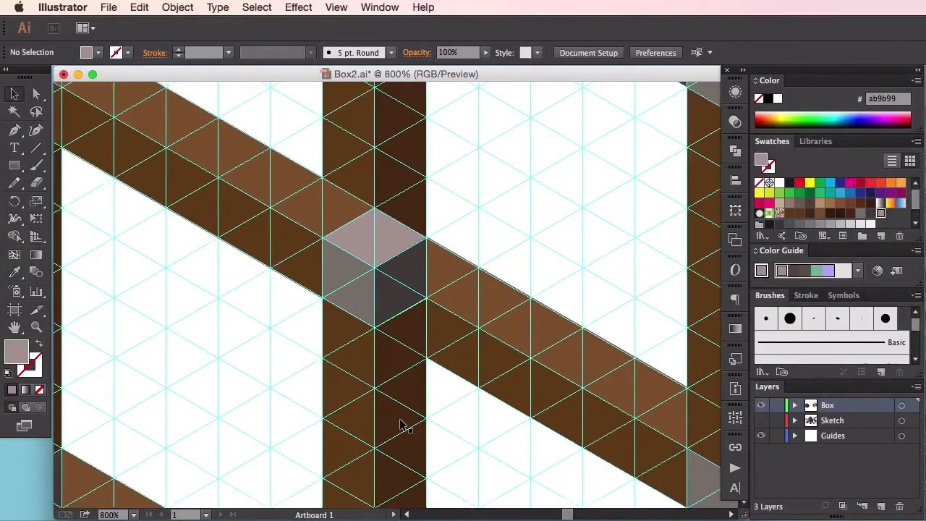
scroll(349, 259, "down", 10)
scroll(350, 258, "right", 4)
scroll(428, 254, "left", 2)
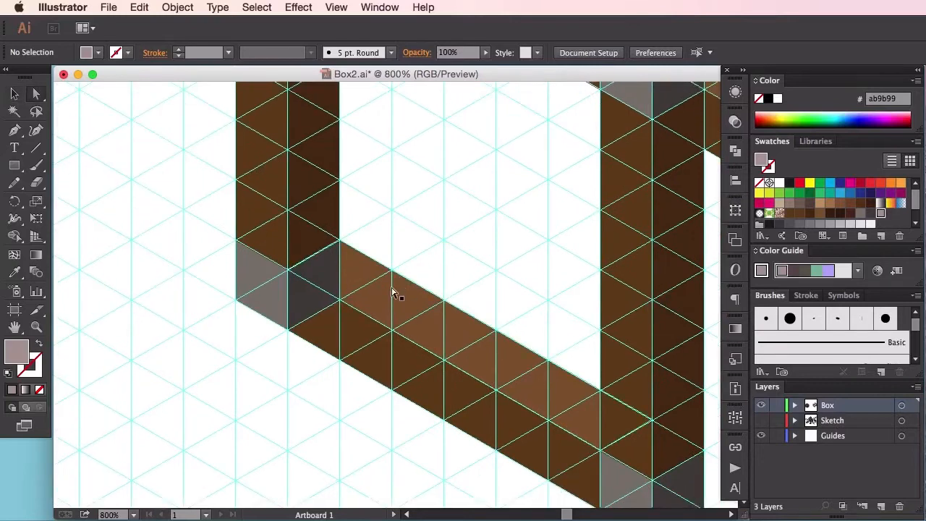
left_click(393, 292)
key("v")
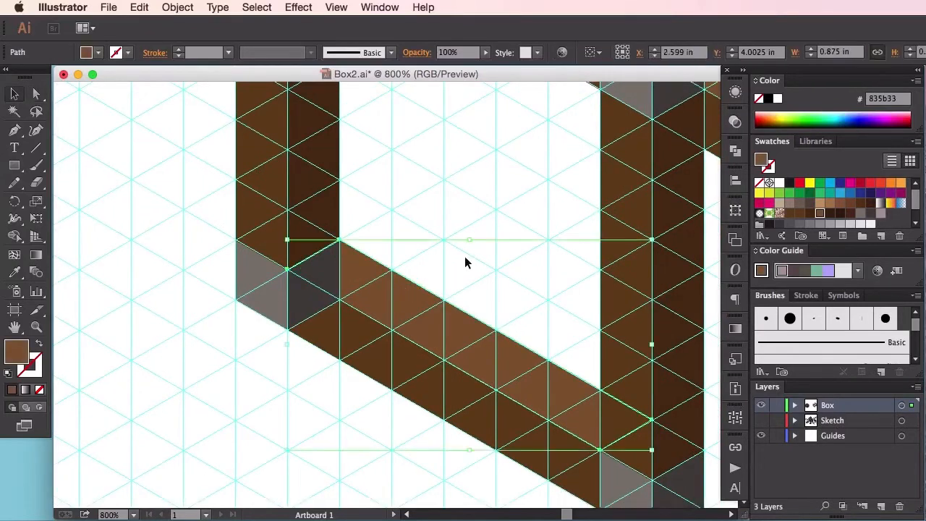
left_click(429, 300)
right_click(420, 311)
left_click(478, 399)
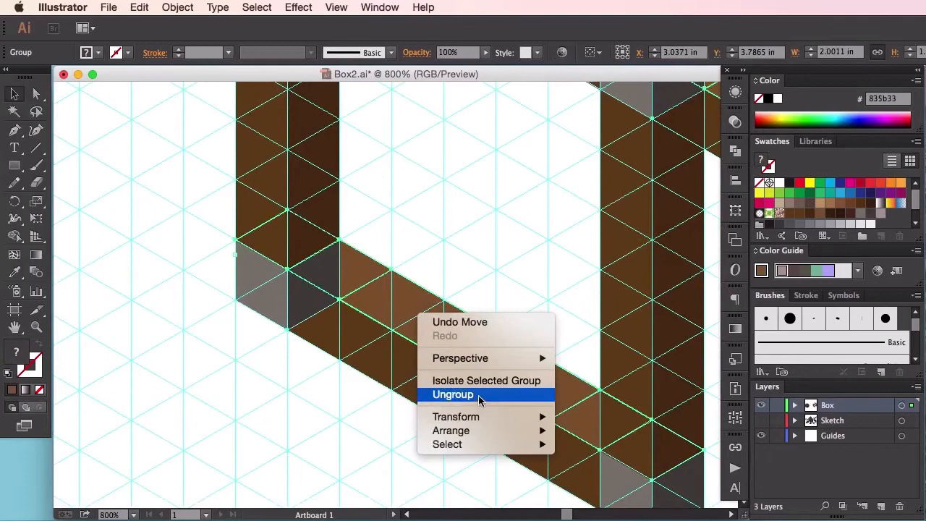
left_click(467, 277)
key("a")
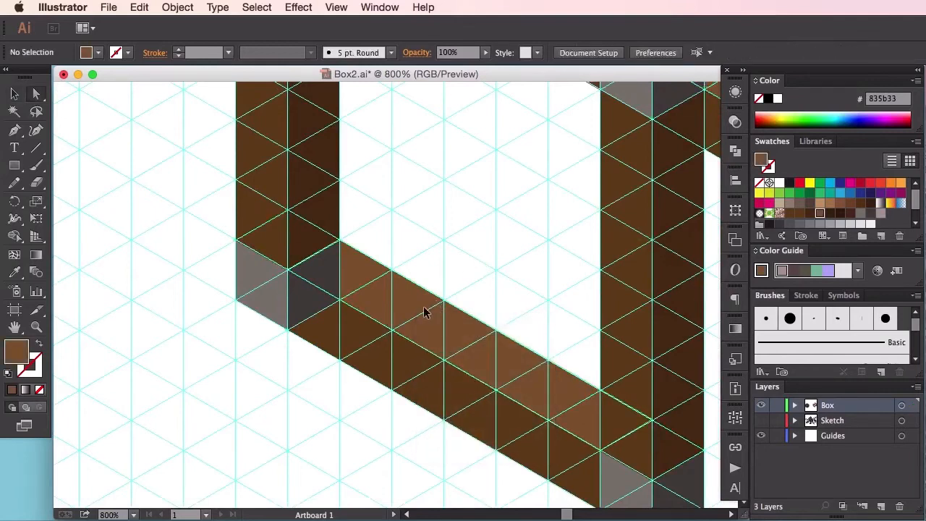
Step: Bring the light brown top face of the lower rail on the left post to the front
right_click(405, 309)
mouse_move(494, 504)
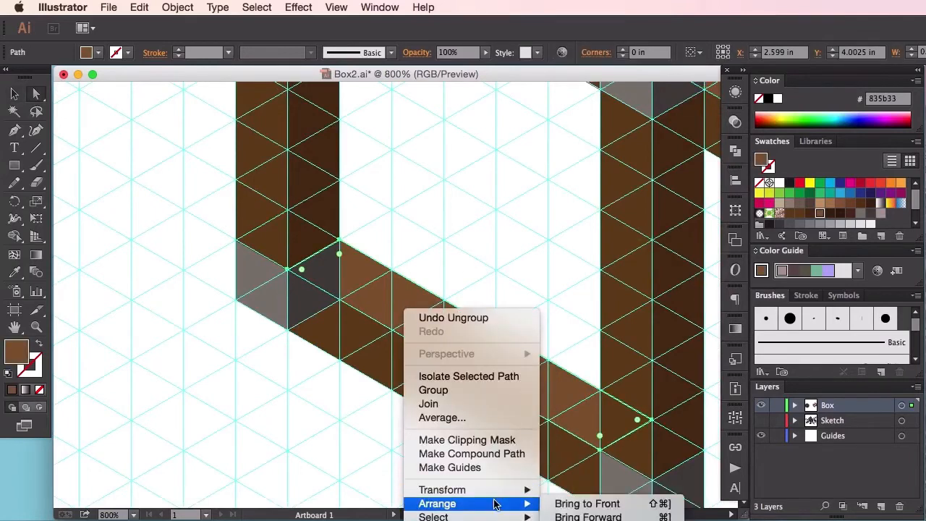
left_click(590, 503)
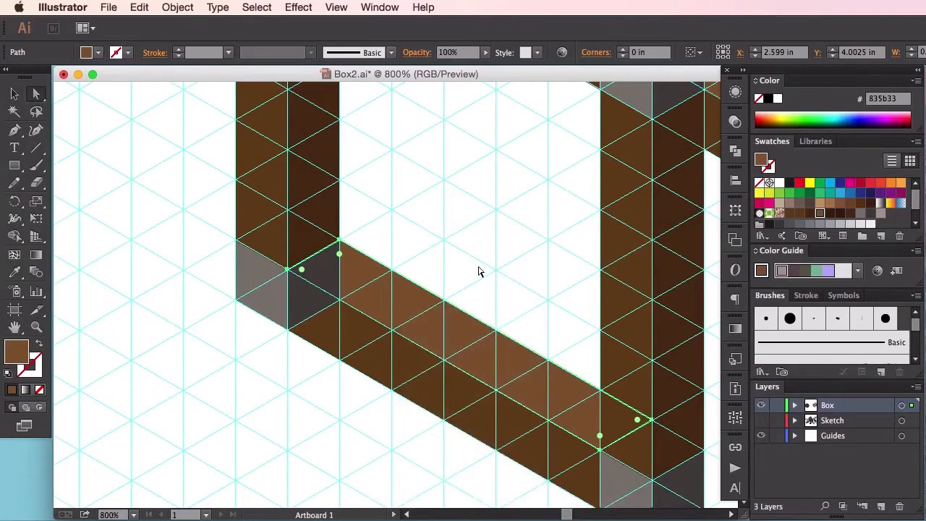
left_click(452, 252)
Step: Check which group the left post's dark bottom cap face and the lower rail's front face each belong to
left_click(367, 290)
left_click(306, 291)
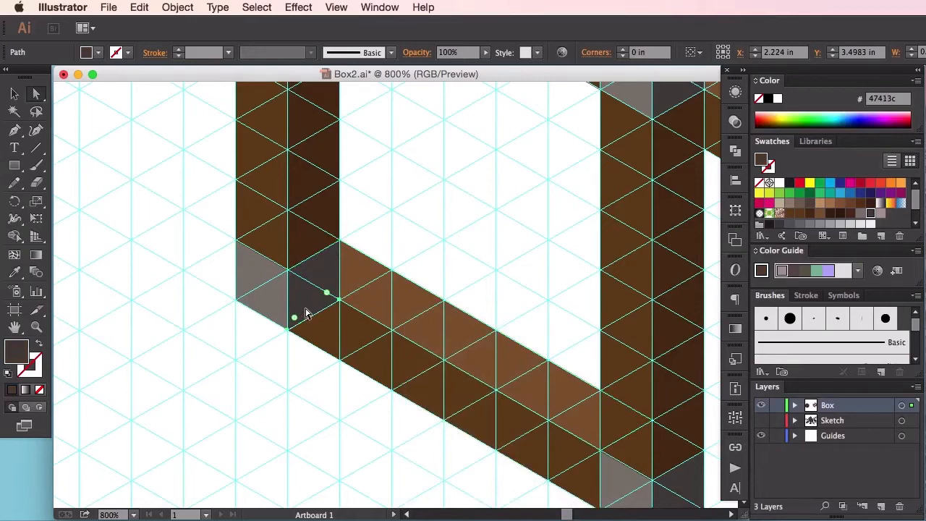
key("v")
left_click(310, 309)
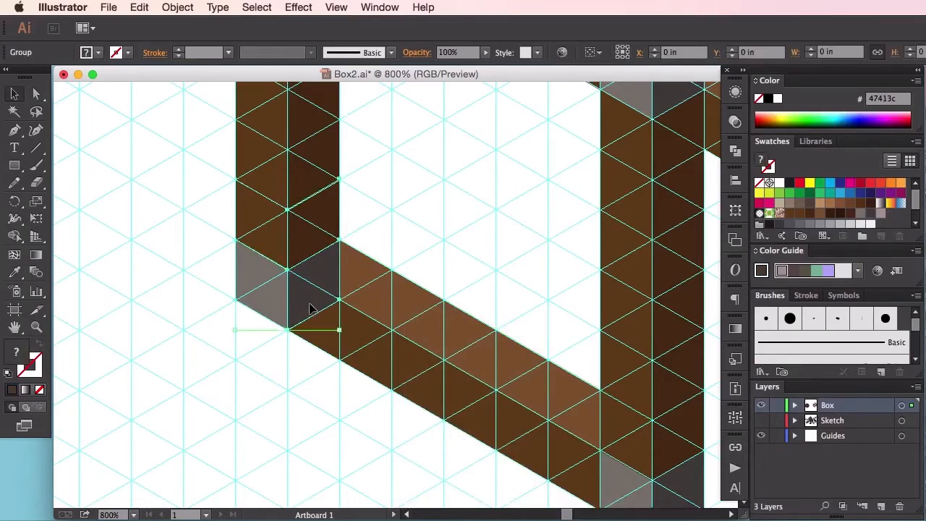
key("a")
left_click(327, 407)
left_click(381, 364)
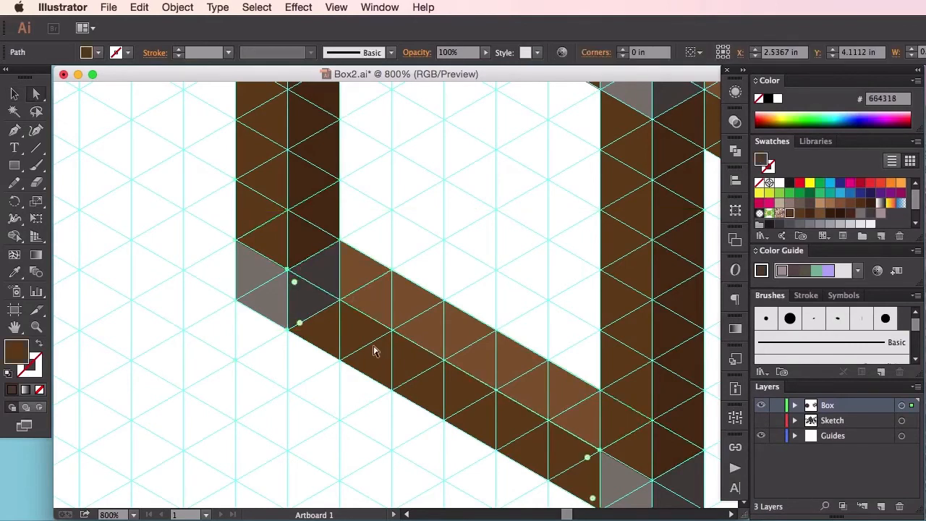
Step: Ungroup the lower rail that joins the left post to the front post
key("v")
left_click(326, 384)
left_click(357, 356)
right_click(362, 347)
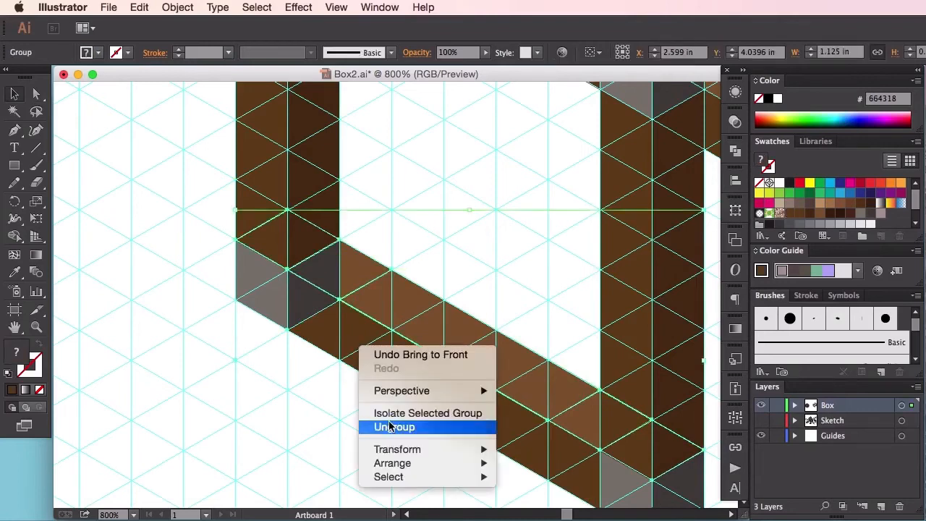
left_click(377, 426)
Step: Bring the dark brown front face of that lower rail to the front and deselect it
left_click(324, 393)
left_click(374, 363)
right_click(375, 363)
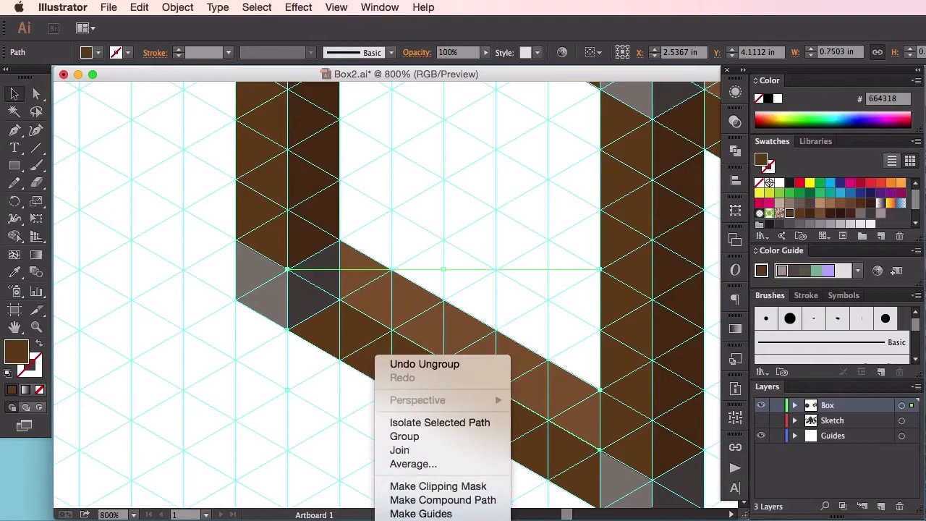
key("Escape")
left_click(414, 467)
left_click_drag(427, 470, 403, 468)
Step: Send the left post group to the back, behind the lower rail that joins it to the front post
left_click_drag(300, 386, 354, 413)
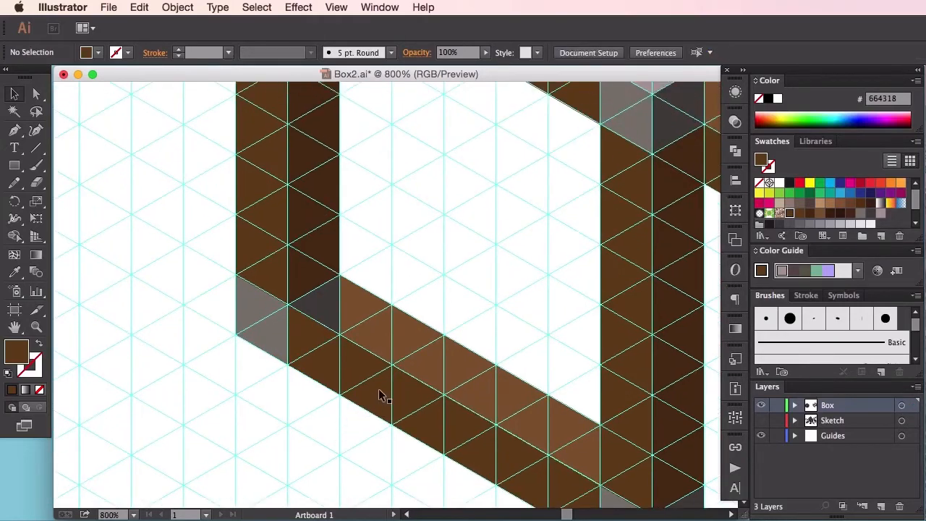
left_click_drag(397, 275, 444, 296)
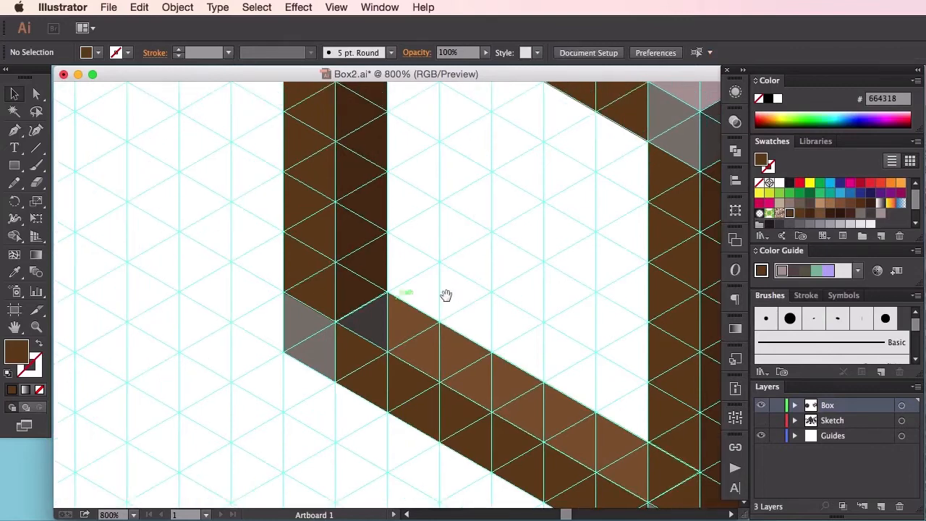
left_click(365, 315)
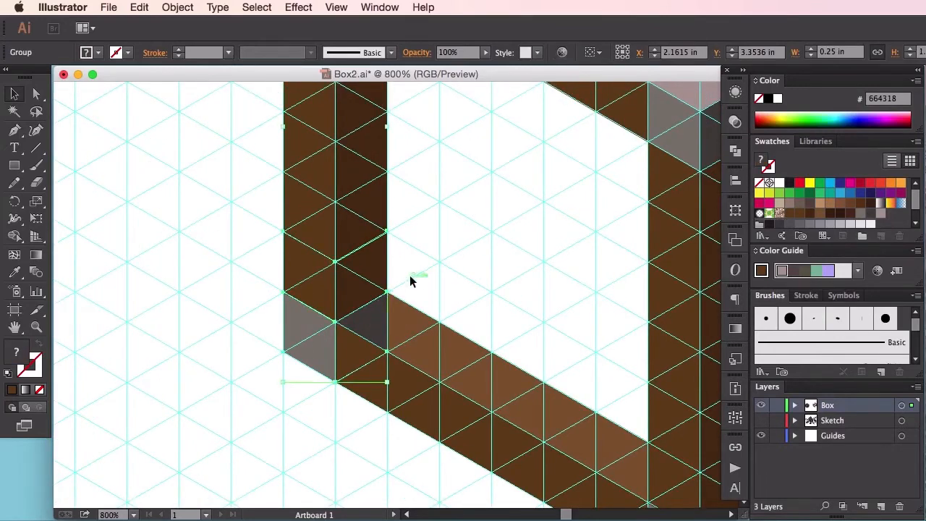
scroll(434, 246, "down", 10)
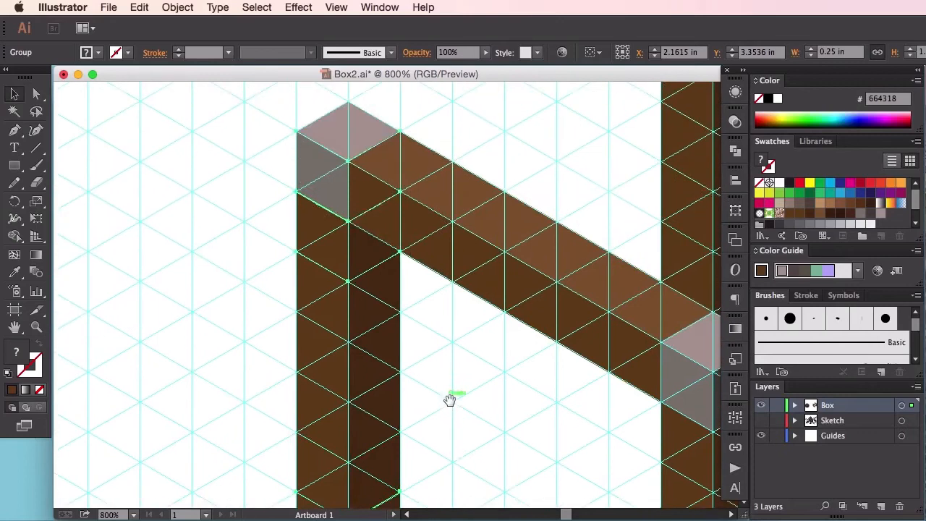
right_click(343, 267)
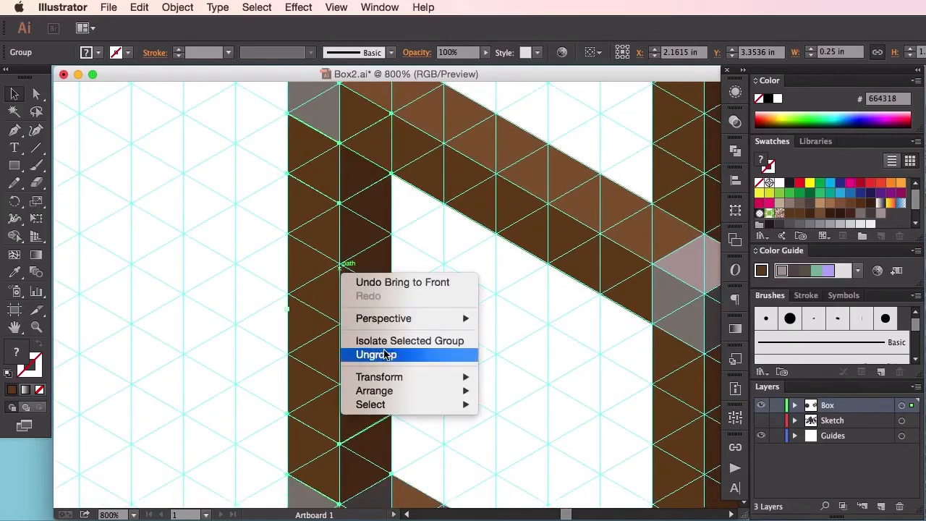
mouse_move(401, 392)
left_click(529, 433)
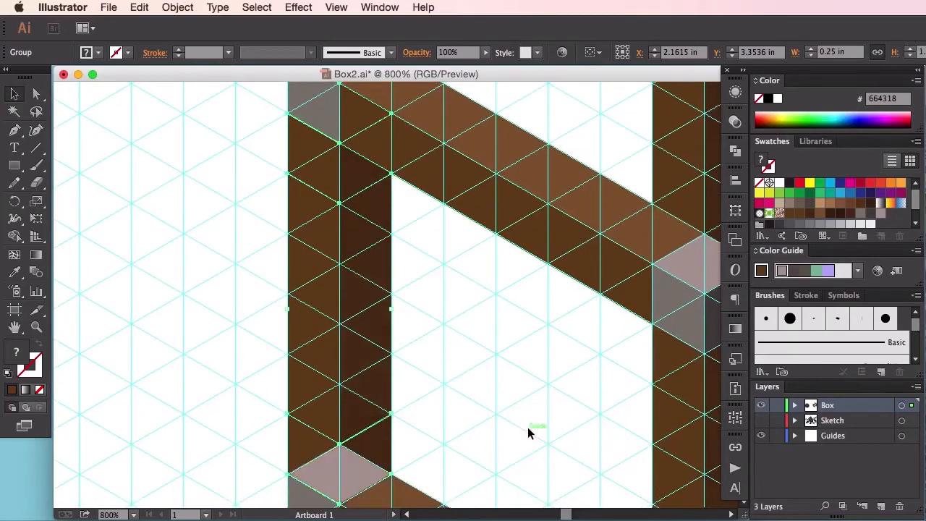
key("space")
left_click_drag(473, 412, 494, 434)
left_click_drag(478, 331, 477, 436)
left_click_drag(449, 360, 447, 298)
left_click(447, 302)
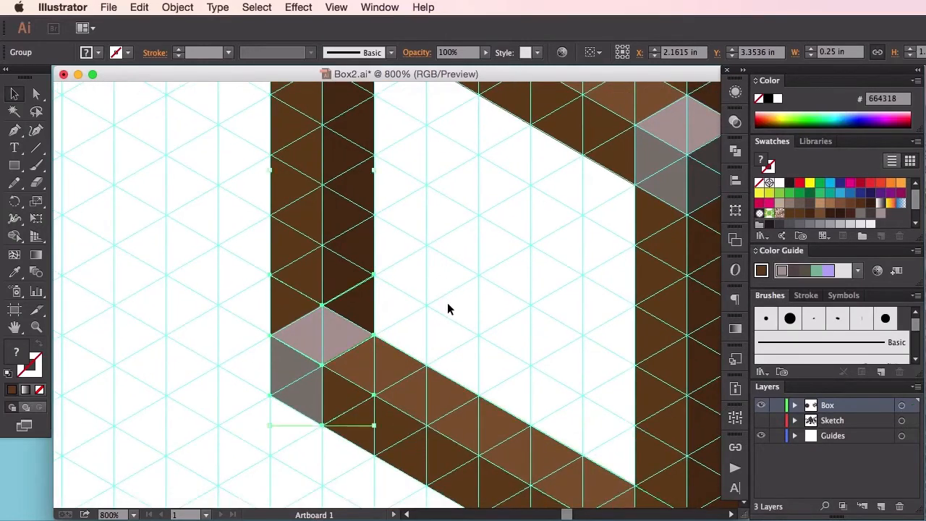
Step: Send the light gray face overlapping the lower rail at the left post's bottom cap to the back and deselect it
left_click(409, 387)
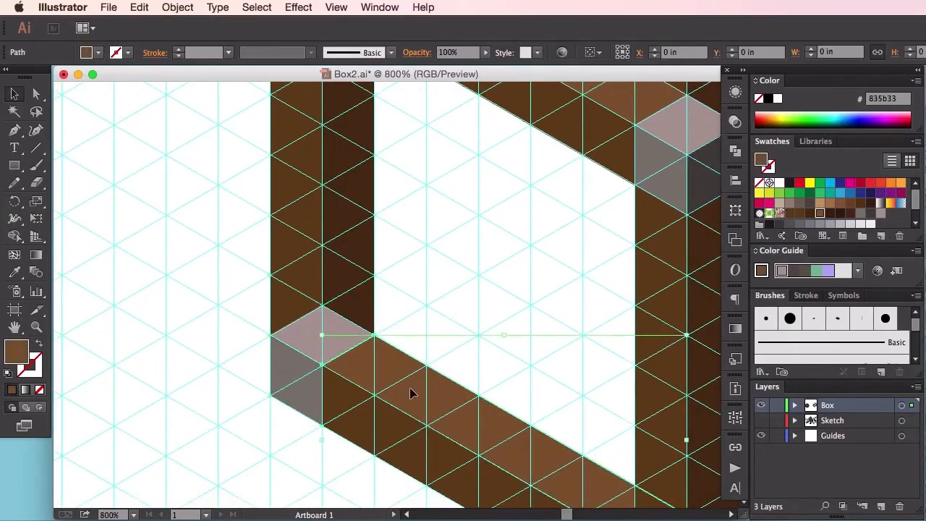
left_click(307, 332)
key("space")
left_click_drag(479, 361, 407, 283)
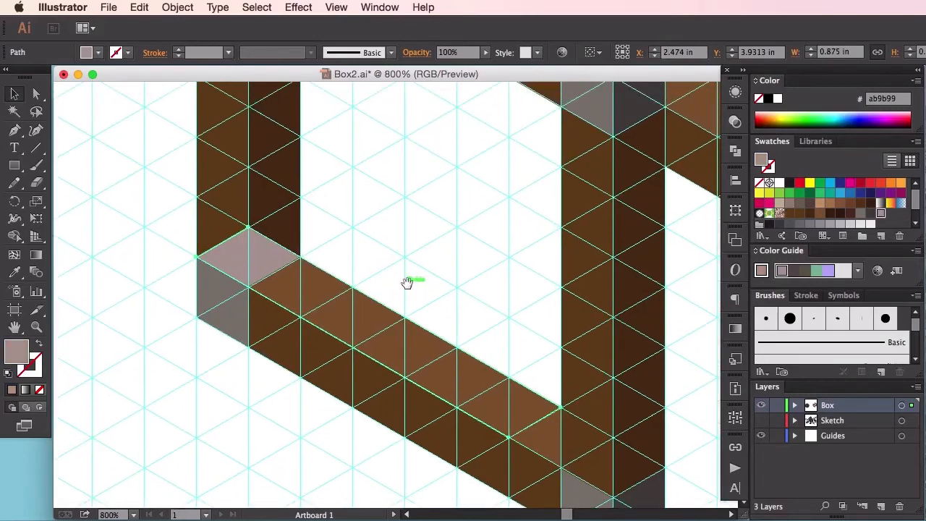
right_click(276, 262)
right_click(264, 255)
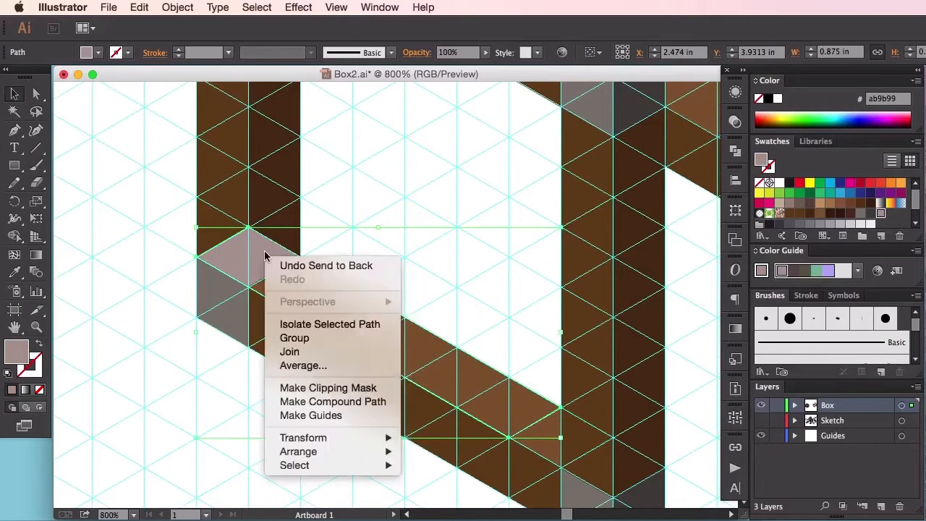
mouse_move(347, 451)
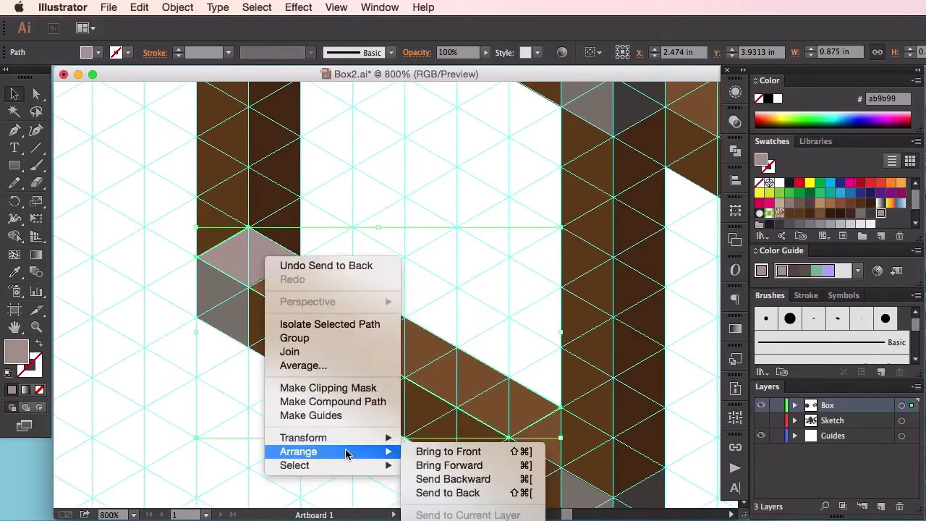
left_click(447, 493)
left_click(444, 267)
Step: Pick up the front post's dark brown right-face fill (4d3012) for the Pen tool, leaving nothing selected
left_click_drag(426, 269, 300, 174)
left_click_drag(366, 223, 325, 285)
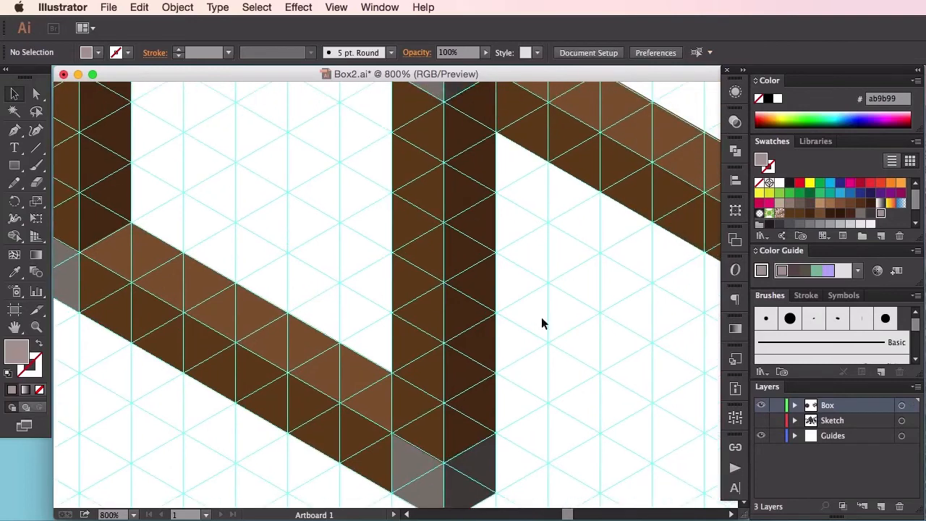
key("super+minus")
key("super+minus")
key("super+minus")
left_click_drag(418, 290, 308, 318)
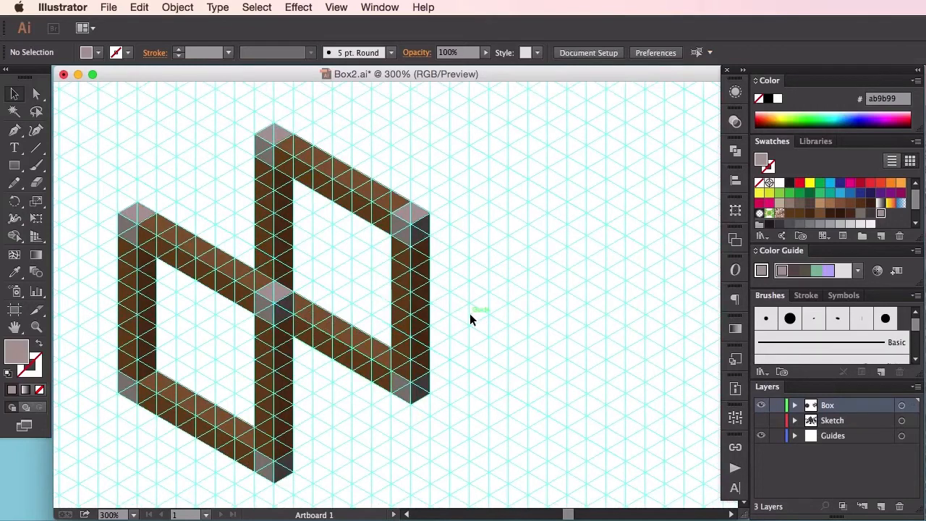
key("a")
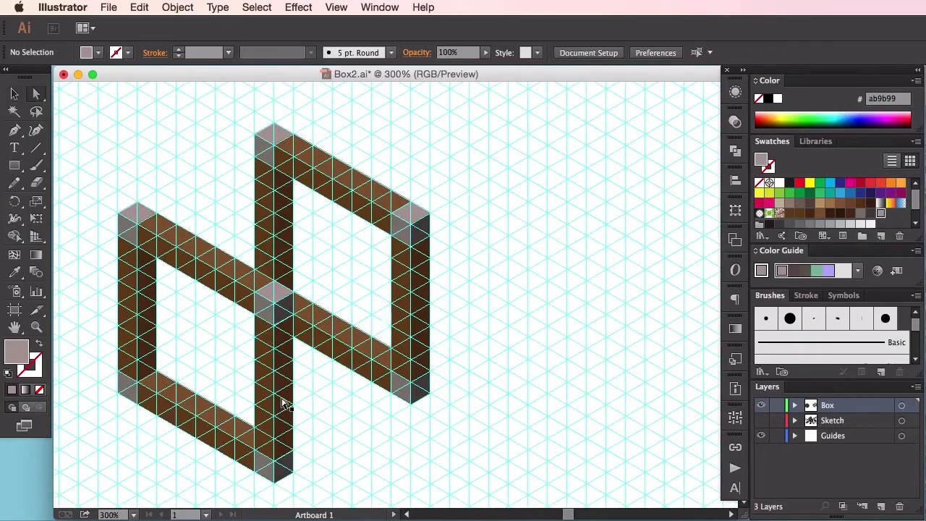
left_click(283, 403)
left_click(343, 421)
key("p")
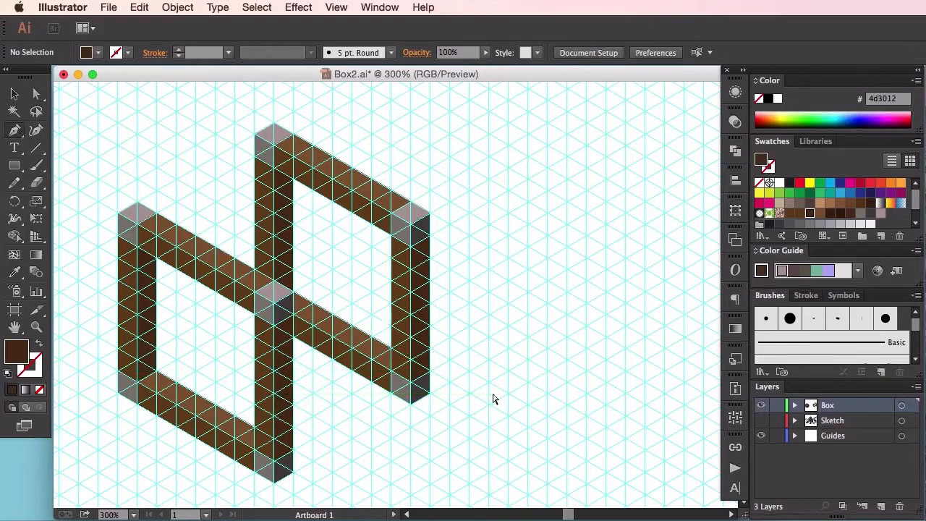
Step: Draw the dark brown outer face of a lower rail, about 0.86 in long, from the front post's bottom cap to the right post
key("super+plus")
key("super+plus")
key("super+plus")
left_click_drag(475, 420, 461, 290)
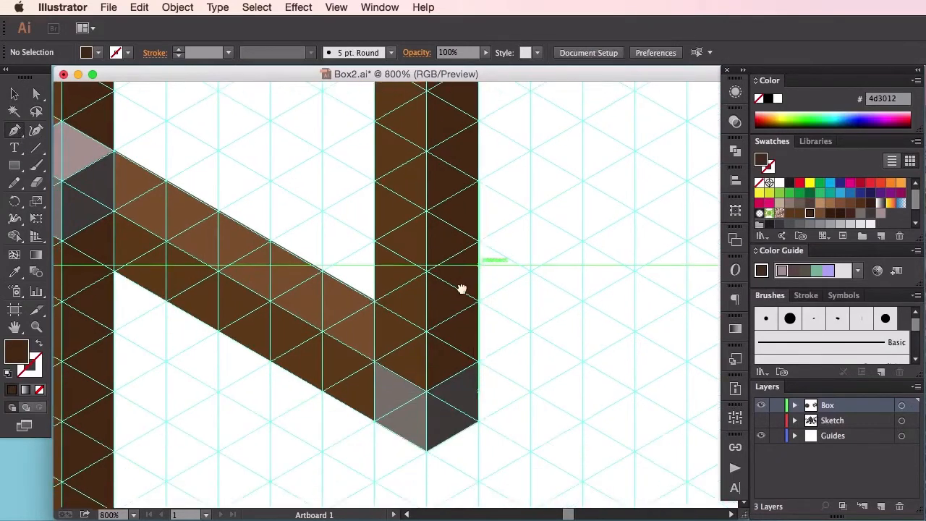
left_click_drag(414, 394, 527, 275)
left_click_drag(360, 444, 485, 293)
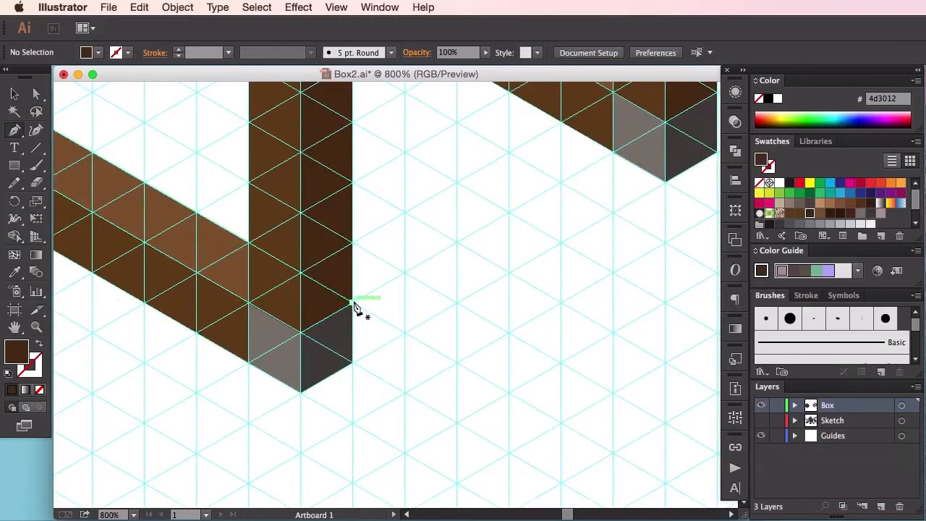
left_click(354, 303)
left_click_drag(506, 258, 371, 334)
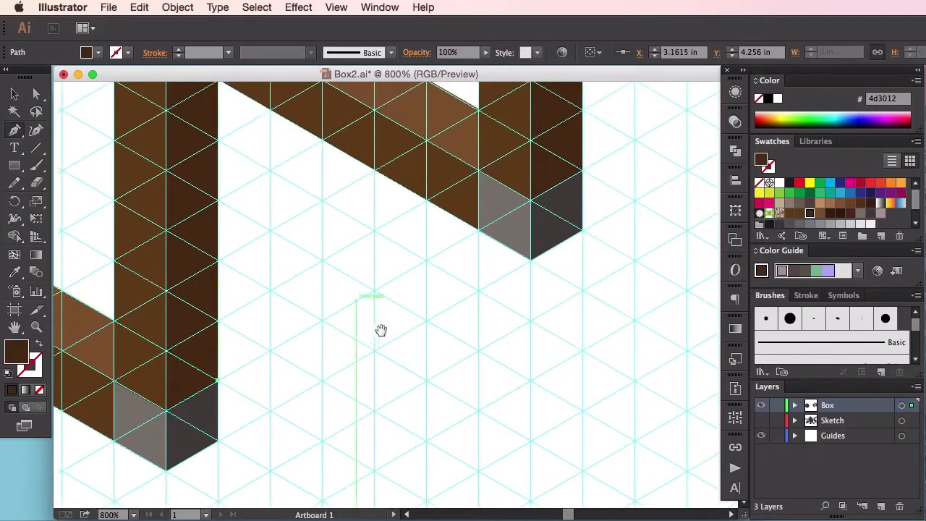
left_click(534, 204)
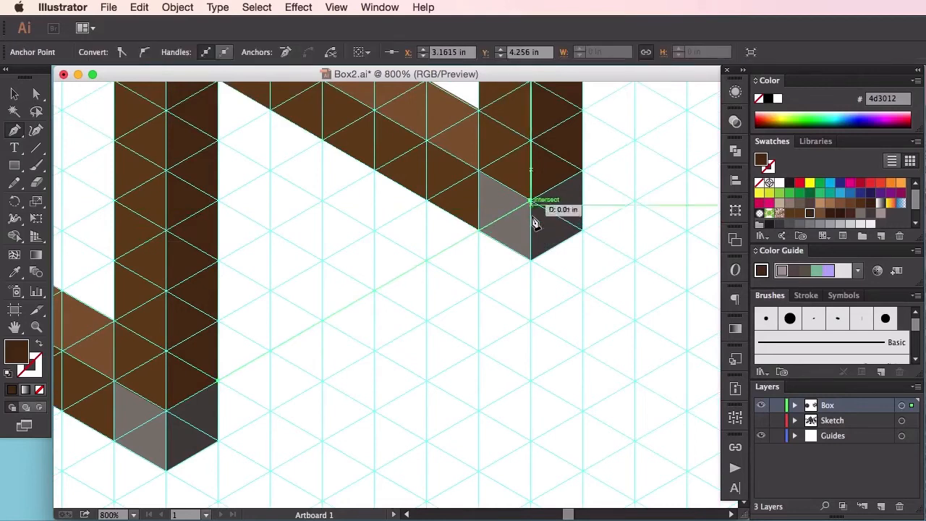
left_click(534, 260)
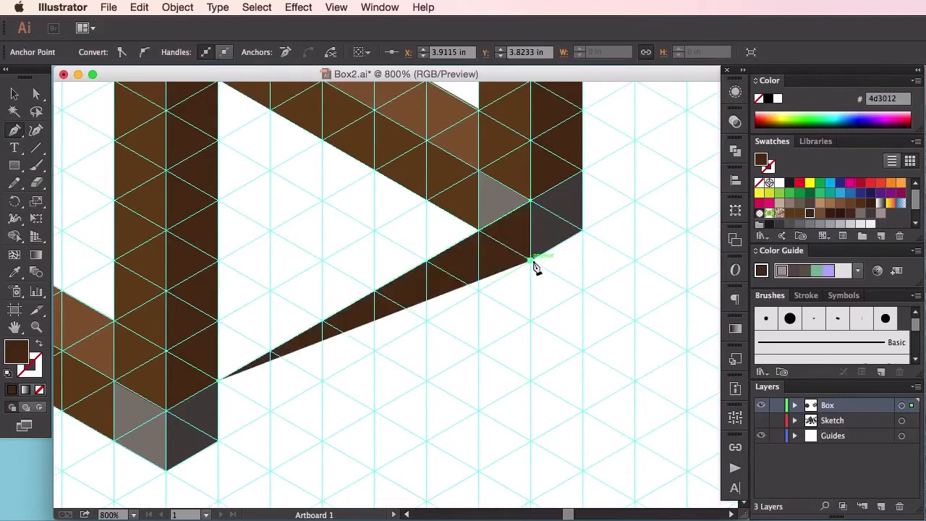
left_click(219, 439)
left_click(219, 381)
key("a")
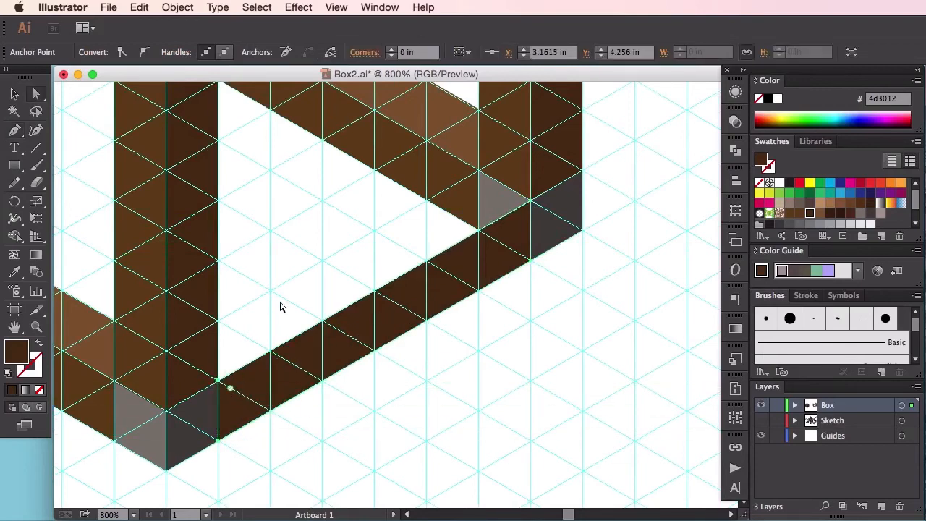
left_click(291, 296)
Step: Pick up the light brown fill (835b33) from the existing rail's top face for the Pen tool, leaving nothing selected
left_click_drag(296, 282, 342, 326)
mouse_move(405, 268)
left_mouse_down()
mouse_move(373, 292)
mouse_move(403, 308)
mouse_move(430, 265)
mouse_move(412, 310)
mouse_move(366, 283)
mouse_move(411, 267)
left_mouse_up()
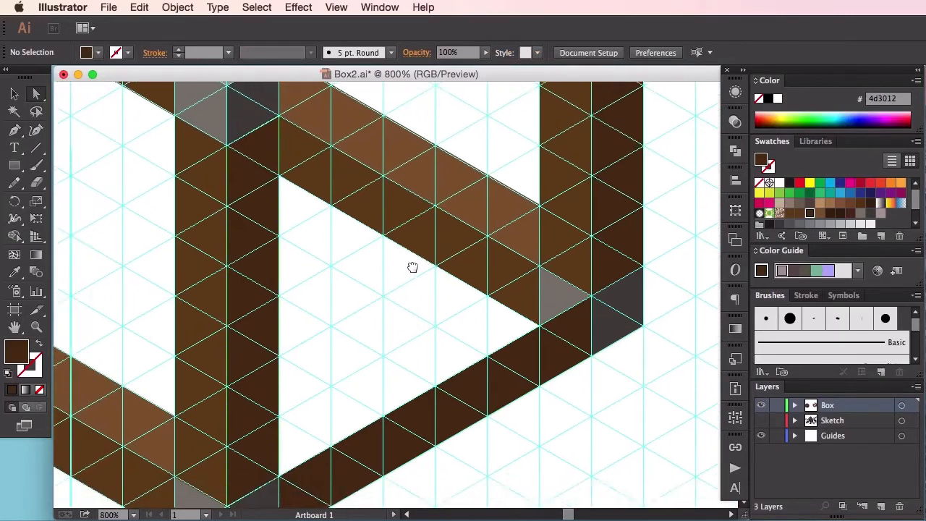
left_click(483, 222)
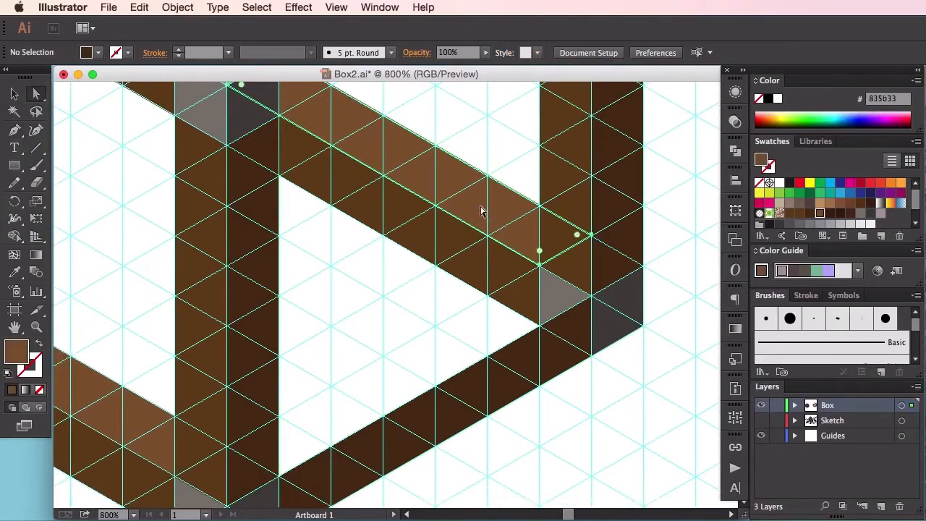
left_click(413, 323)
left_click(15, 130)
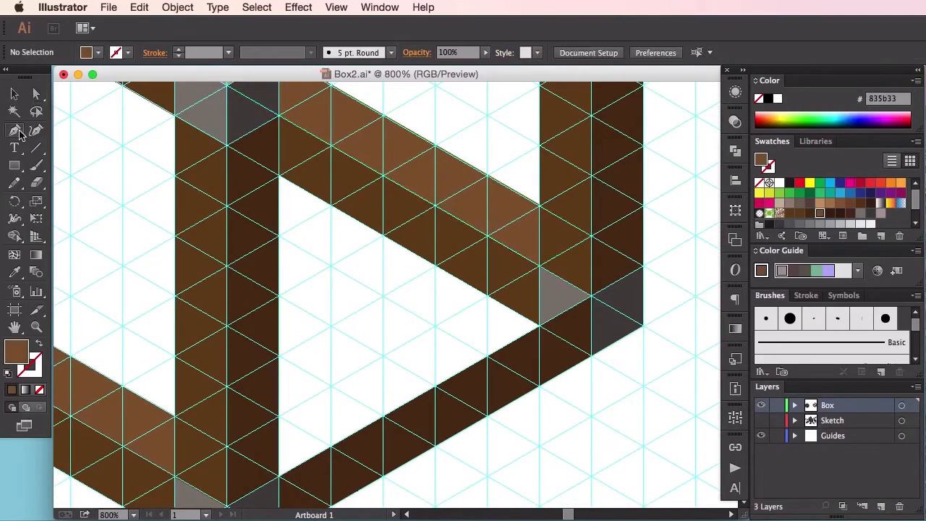
Step: Draw the light brown top face of the lower rail between the right and front posts, about 0.86 in long, and deselect it
left_click(591, 296)
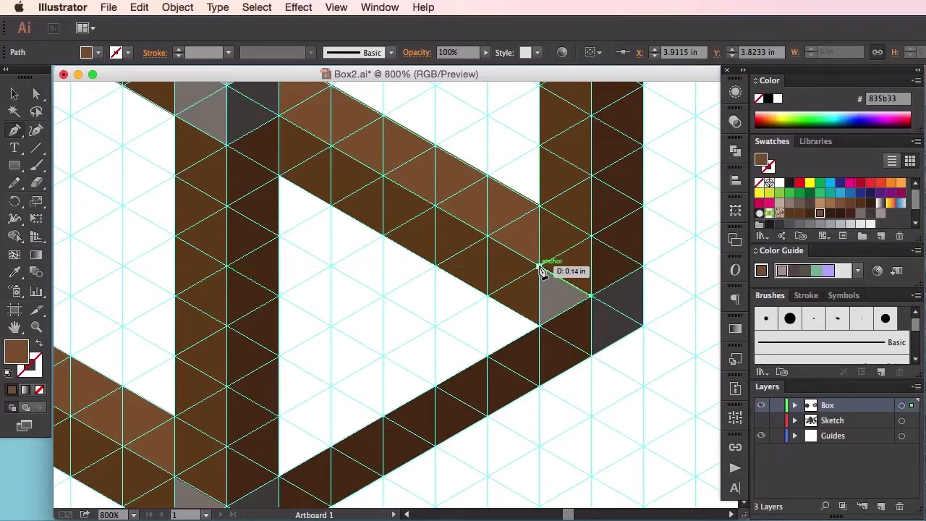
left_click(541, 269)
left_click_drag(413, 341, 529, 233)
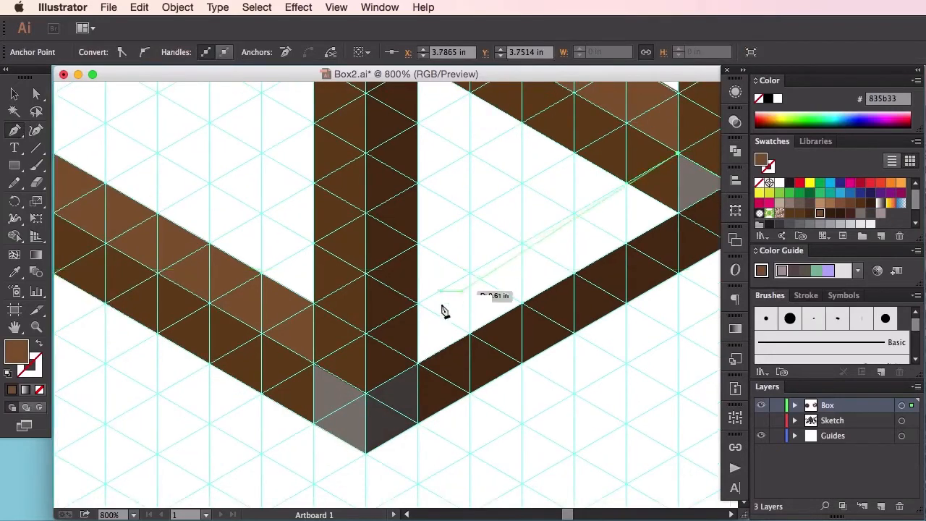
left_click(366, 333)
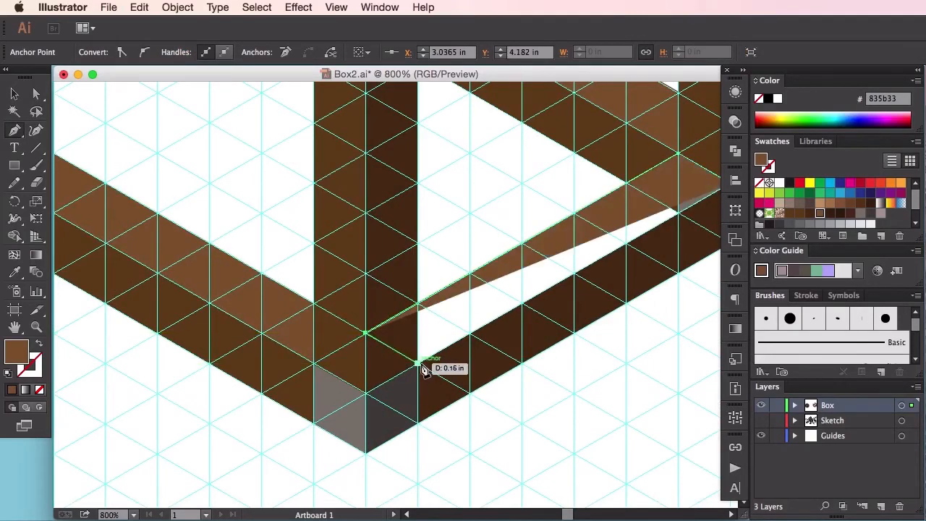
left_click(418, 361)
left_click_drag(499, 336, 331, 393)
left_click(561, 240)
key("a")
left_click(582, 395)
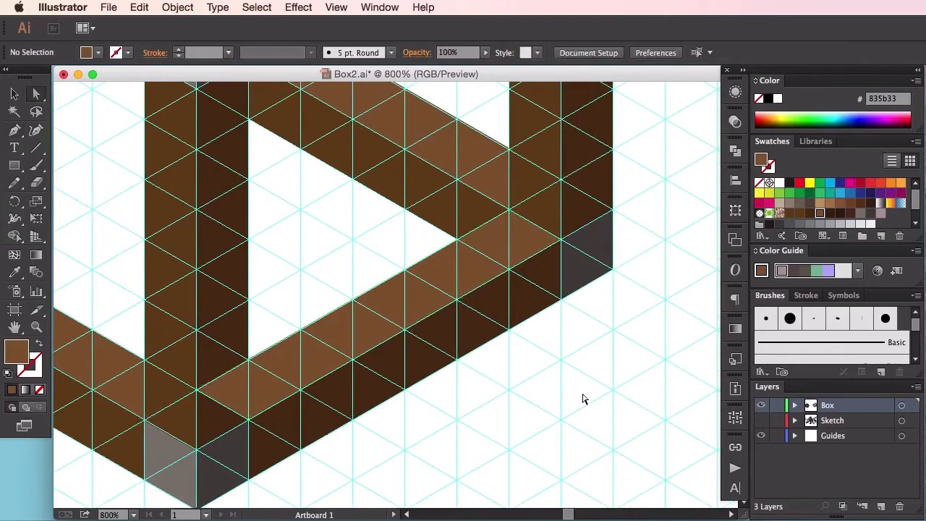
Step: Try sending the new lower rail's light brown top face to the back, and undo the change
left_click(473, 280)
right_click(450, 283)
mouse_move(550, 479)
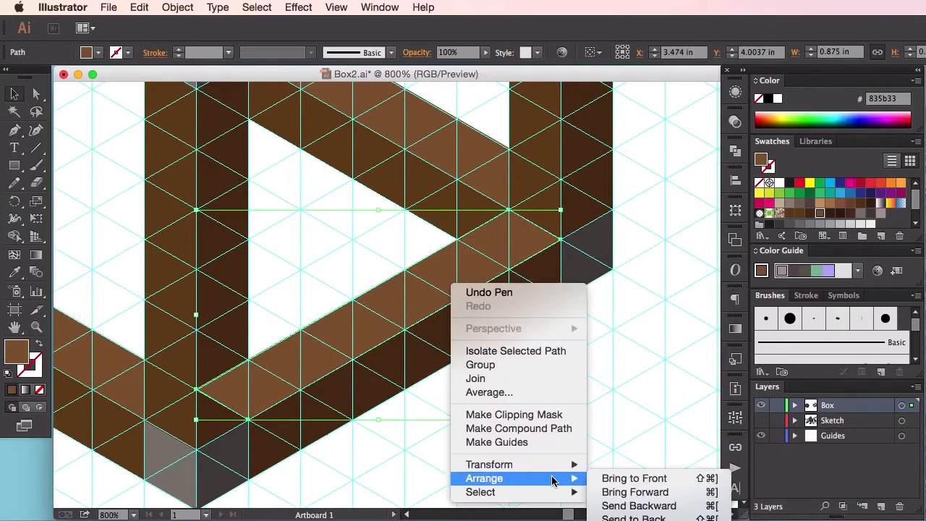
left_click(630, 507)
left_click(642, 430)
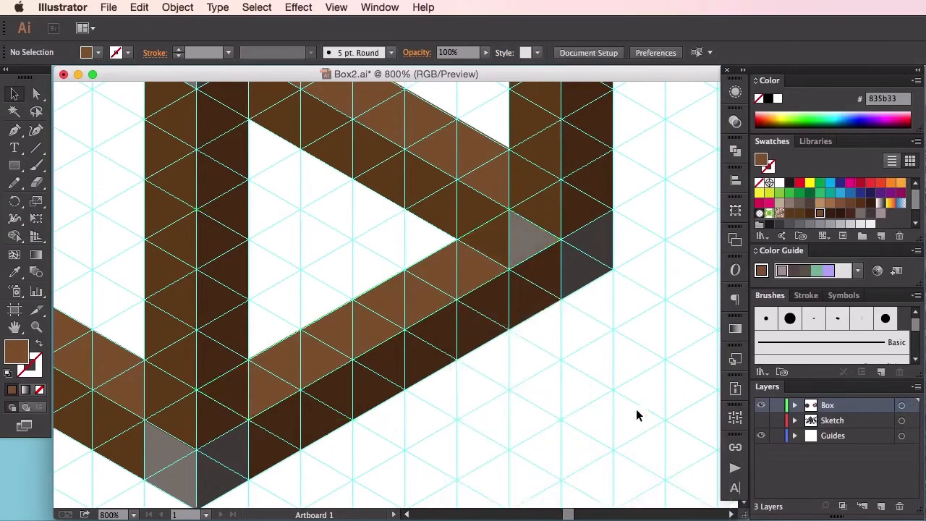
key("super+z")
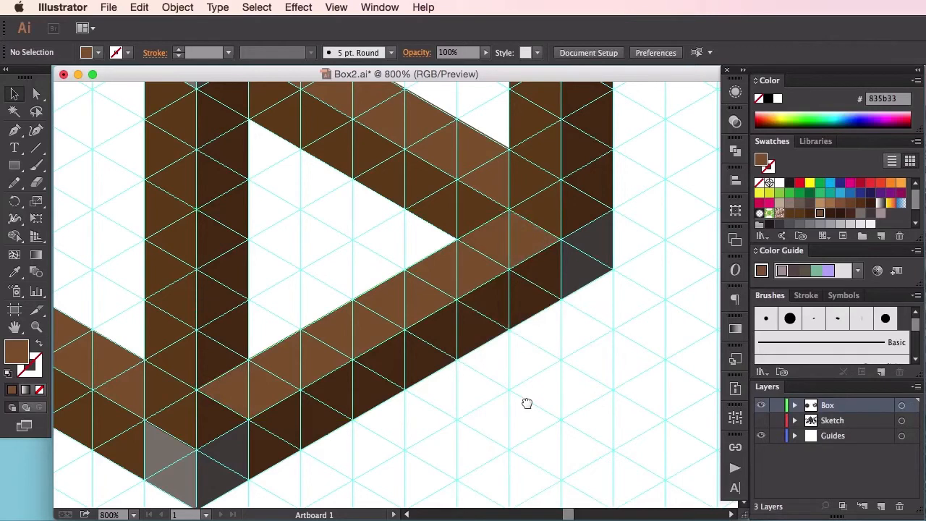
Step: Bring the front post group to the front, over the new lower rail's top face, and deselect it
scroll(525, 401, "left", 4)
left_click(341, 266)
right_click(342, 267)
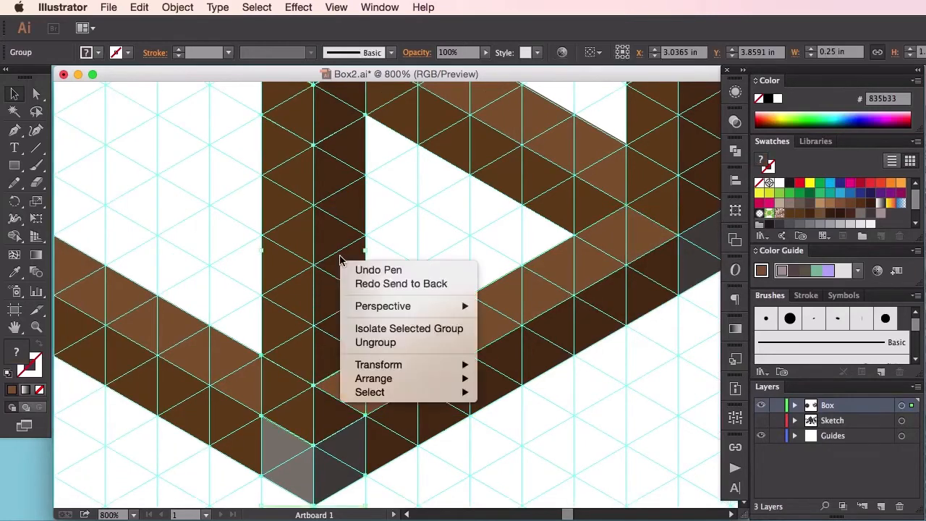
mouse_move(412, 379)
left_click(564, 379)
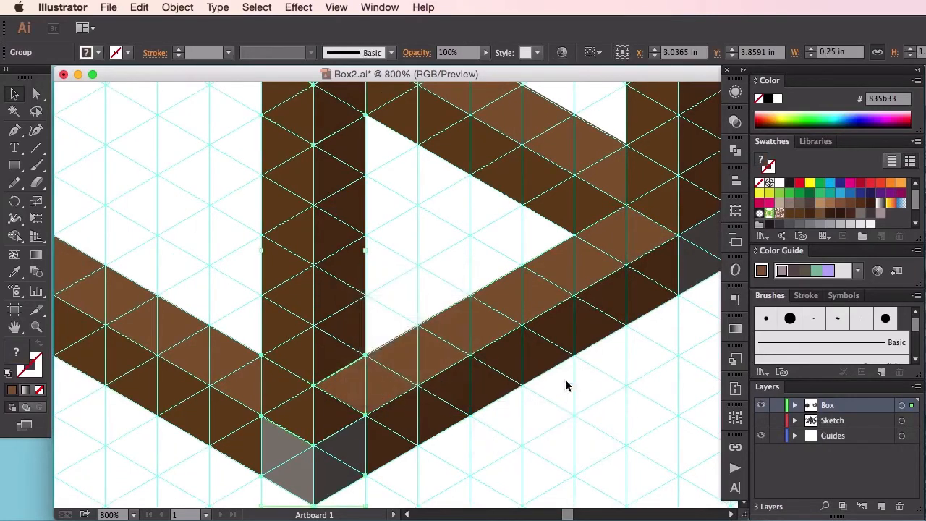
left_click(628, 390)
key("super+minus")
key("super+minus")
key("super+minus")
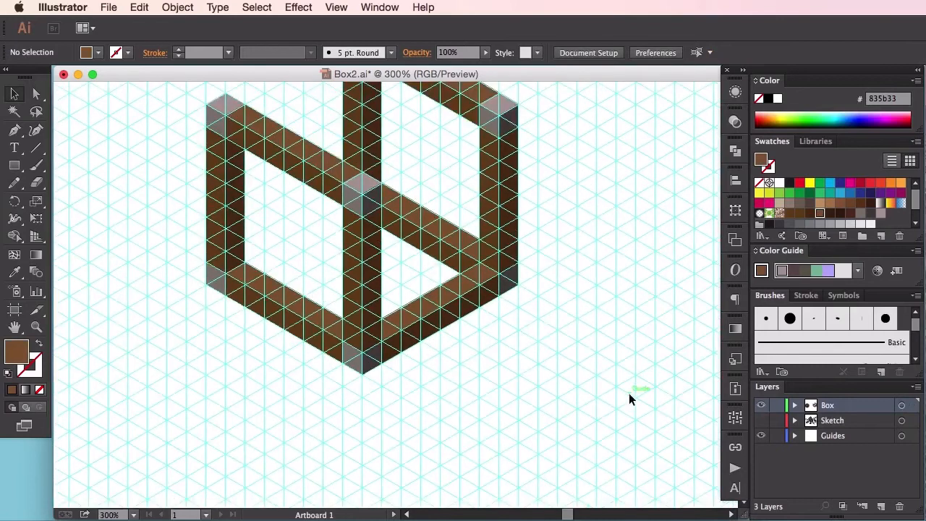
left_click_drag(614, 364, 484, 262)
key("super+plus")
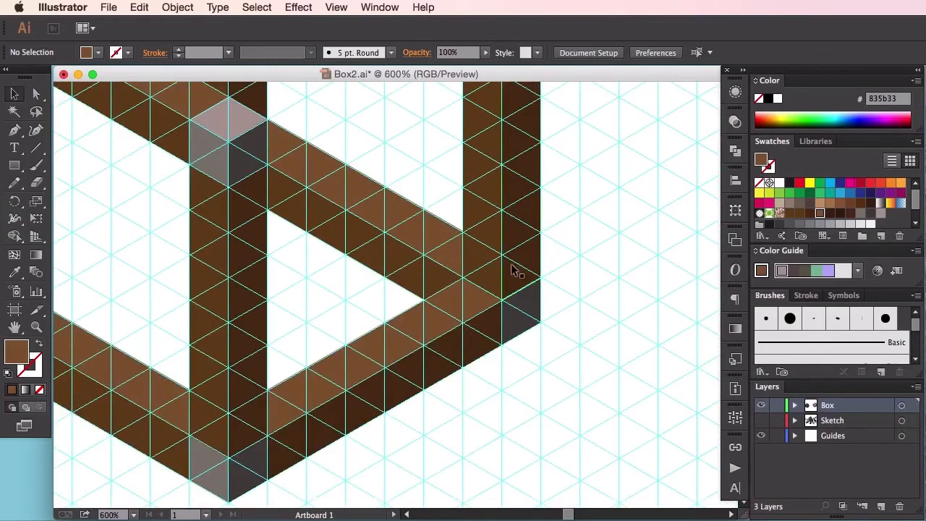
Step: Group the two faces of the lower rail between the right and front posts, and duplicate the group upward between those posts' top caps
left_click(471, 287)
left_click(448, 358)
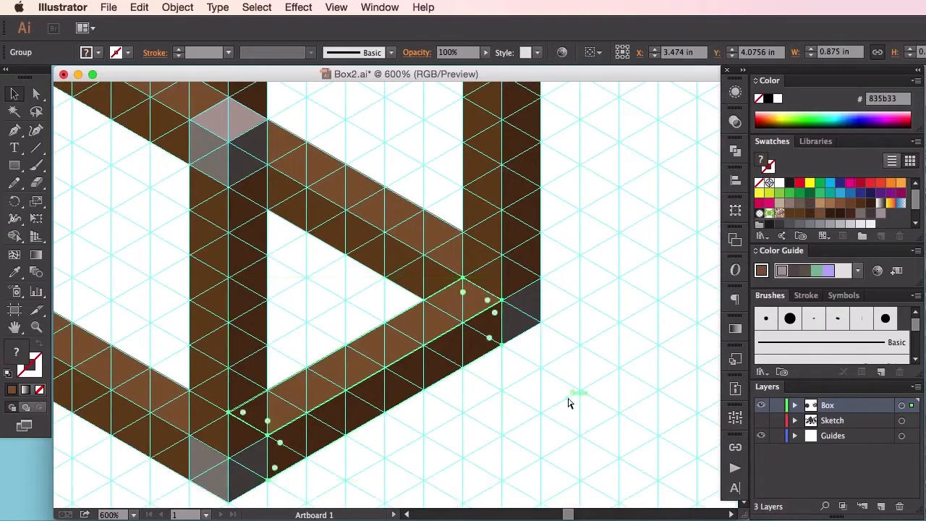
key("space")
left_click_drag(589, 317, 598, 359)
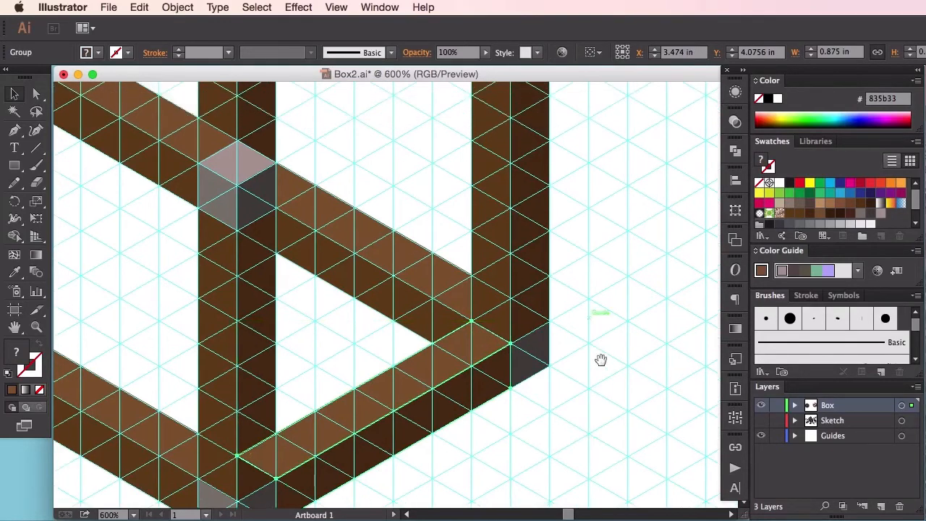
left_click_drag(493, 395, 498, 254)
key("space")
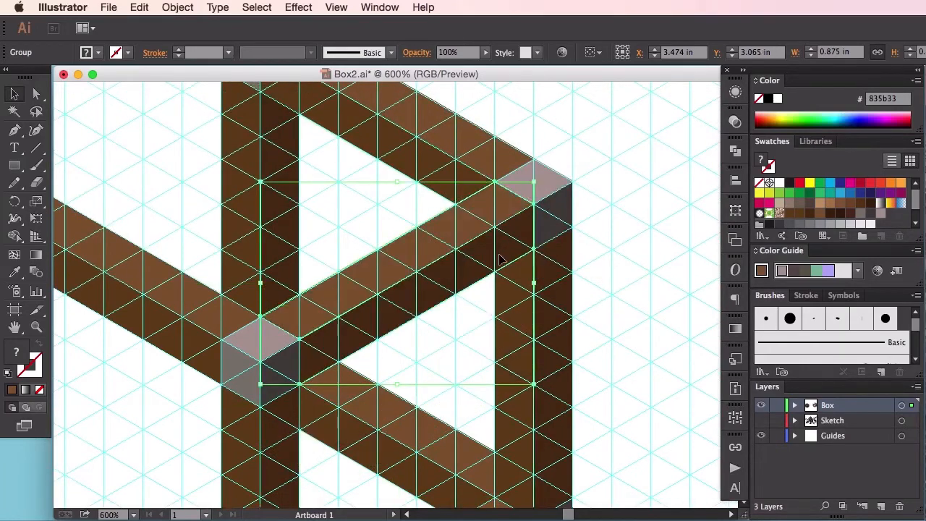
Step: Duplicate the upper and lower rails between the right and front posts together, placing the copies between the left and back posts
key("super+minus")
key("super+minus")
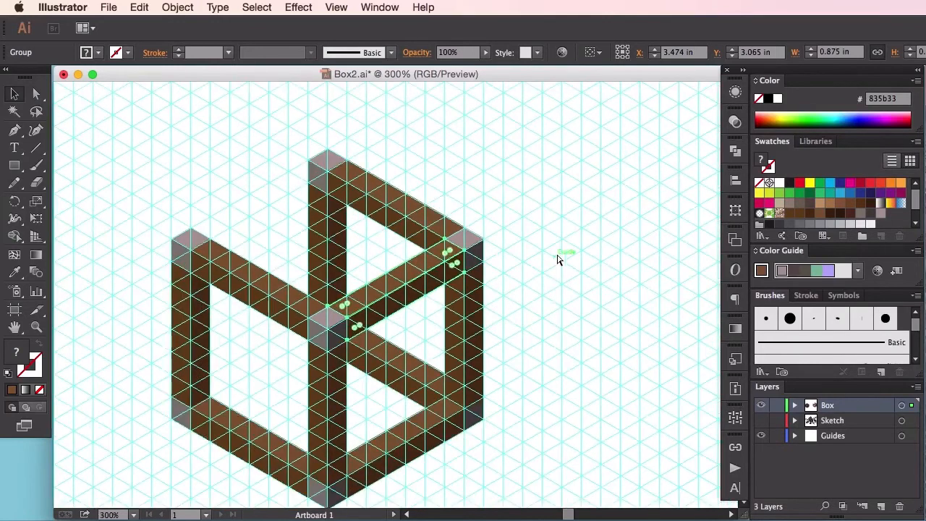
left_click_drag(513, 267, 583, 225)
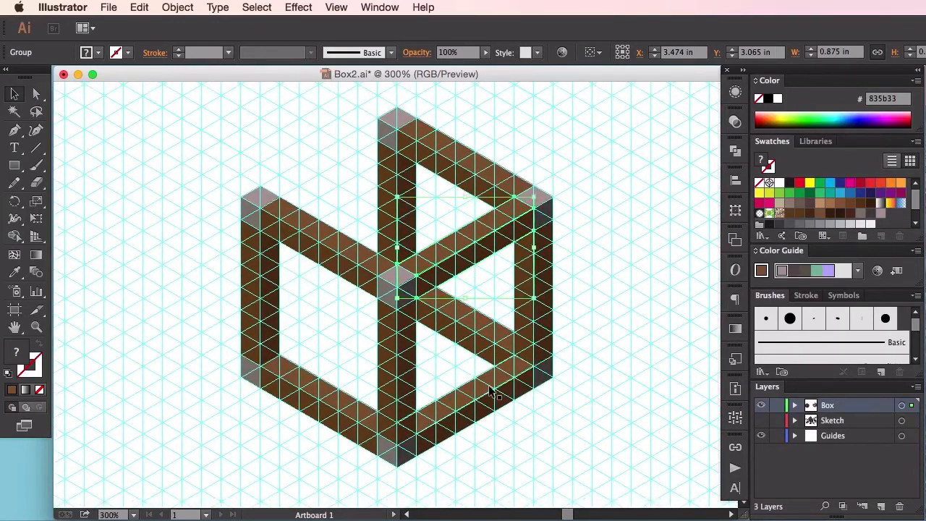
left_click(489, 391, "shift")
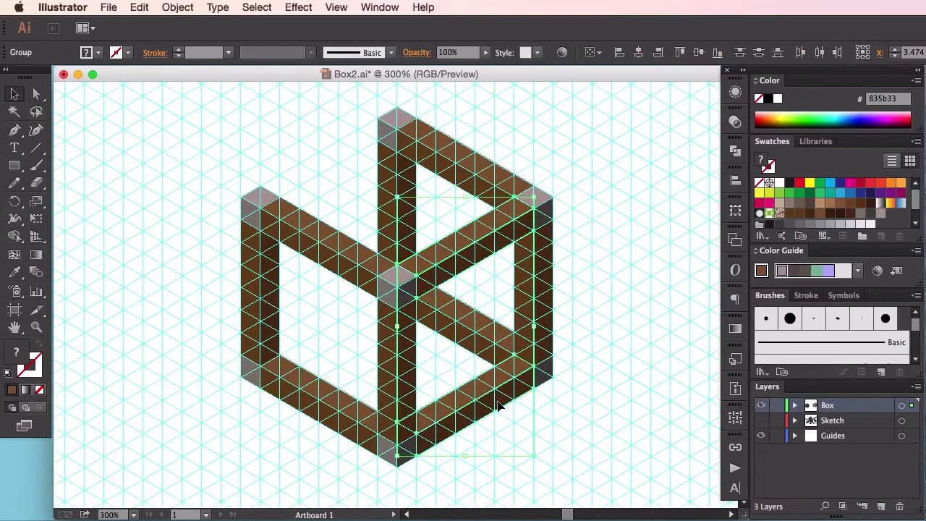
key("super")
left_click_drag(520, 313, 583, 359)
left_click_drag(542, 291, 414, 210)
Step: Align the two copied rails with the guide grid so the upper one meets the back post's cap, and deselect them
key("super+equal")
key("super+equal")
key("super+equal")
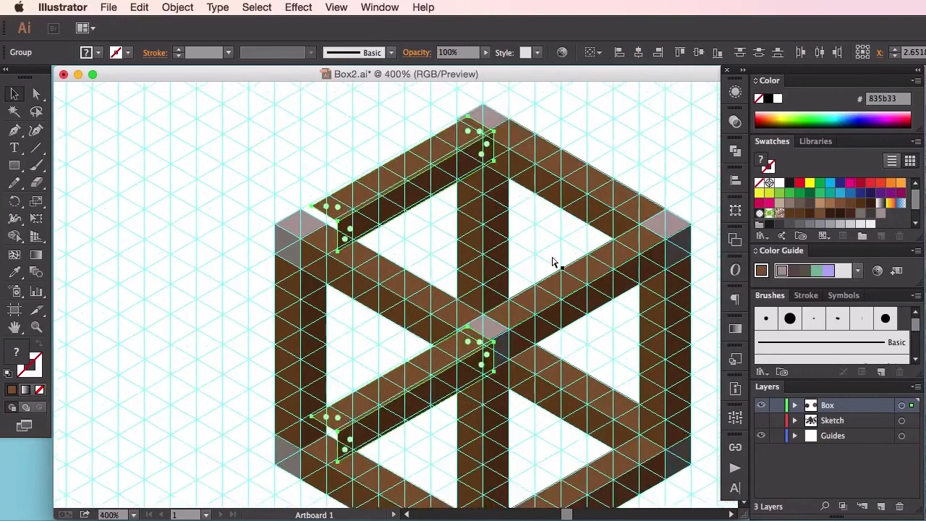
left_click_drag(471, 142, 328, 325)
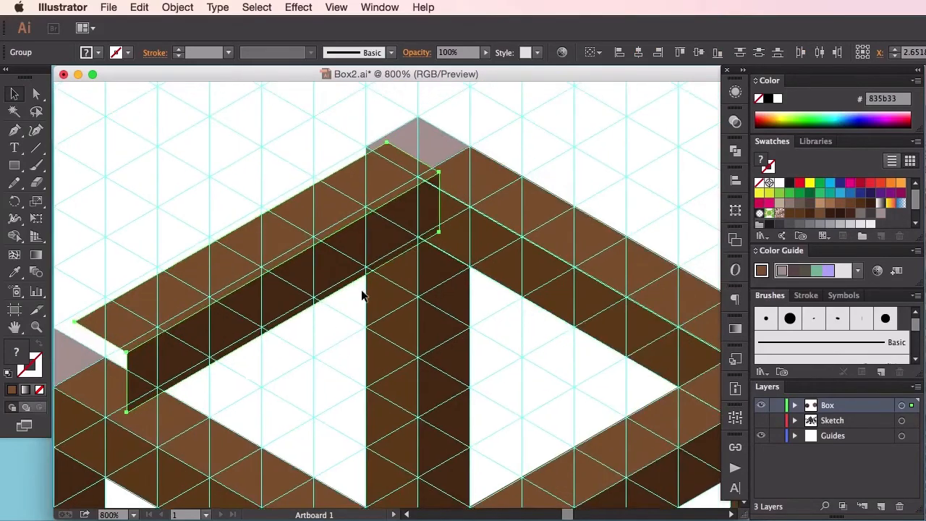
key("super+equal")
scroll(514, 283, "up", 10)
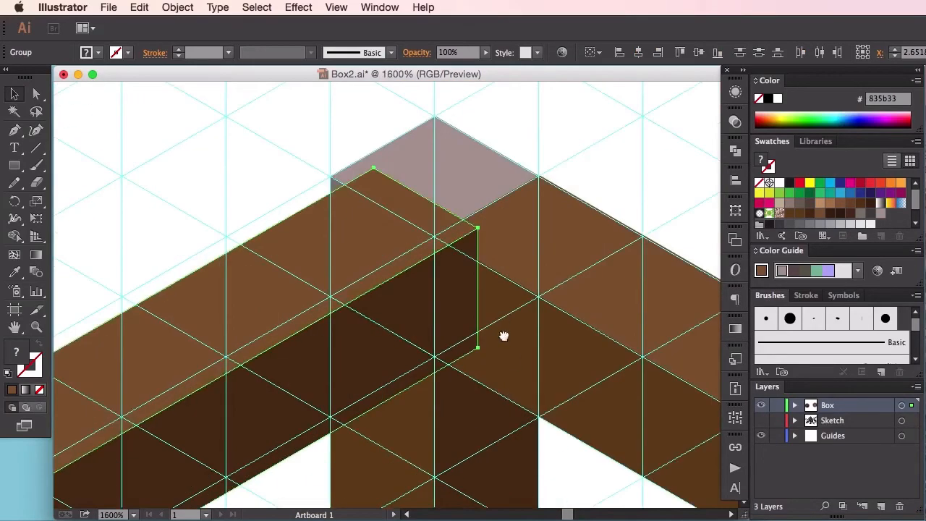
left_click_drag(382, 325, 327, 301)
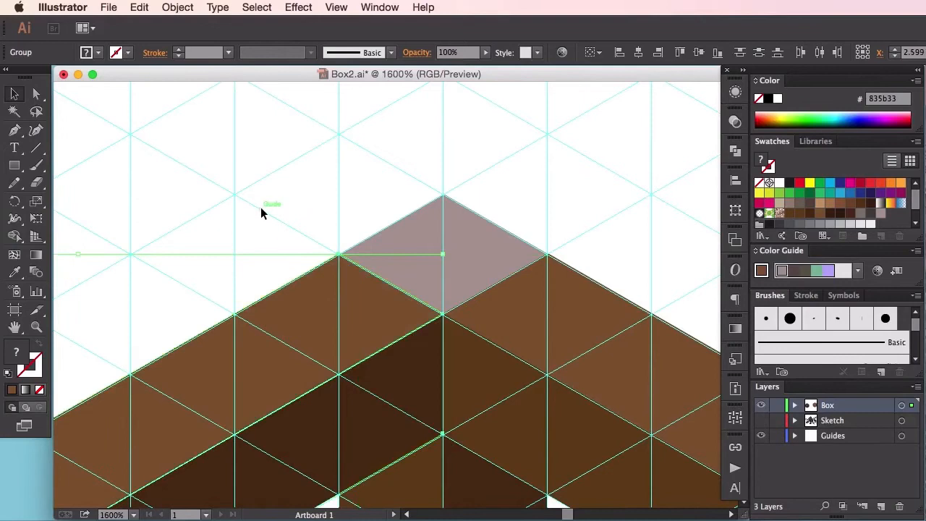
left_click(261, 207)
key("super+minus")
key("super+minus")
key("super+minus")
key("super+minus")
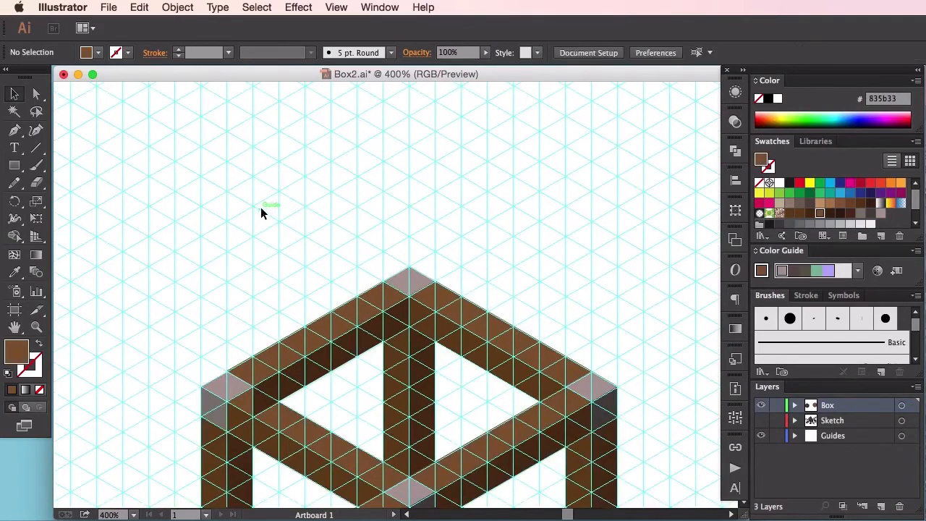
left_click_drag(475, 384, 519, 293)
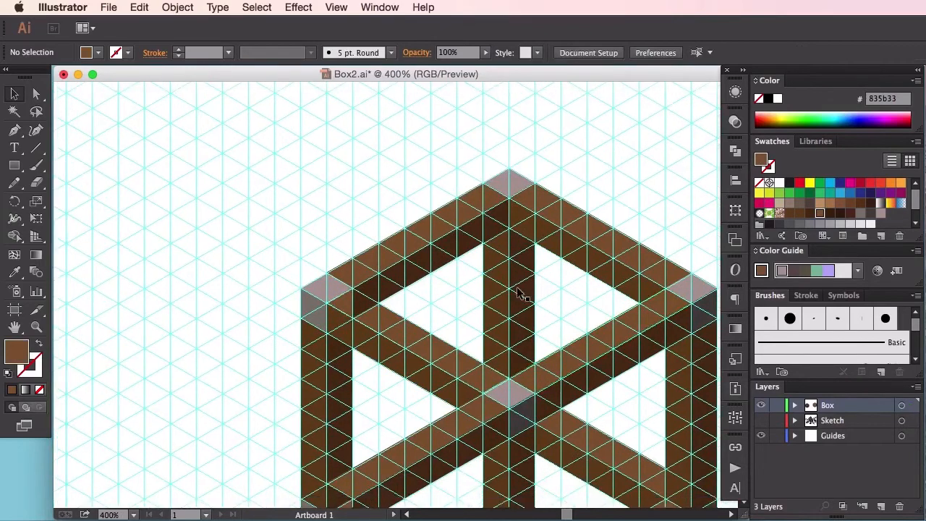
left_click_drag(463, 325, 448, 223)
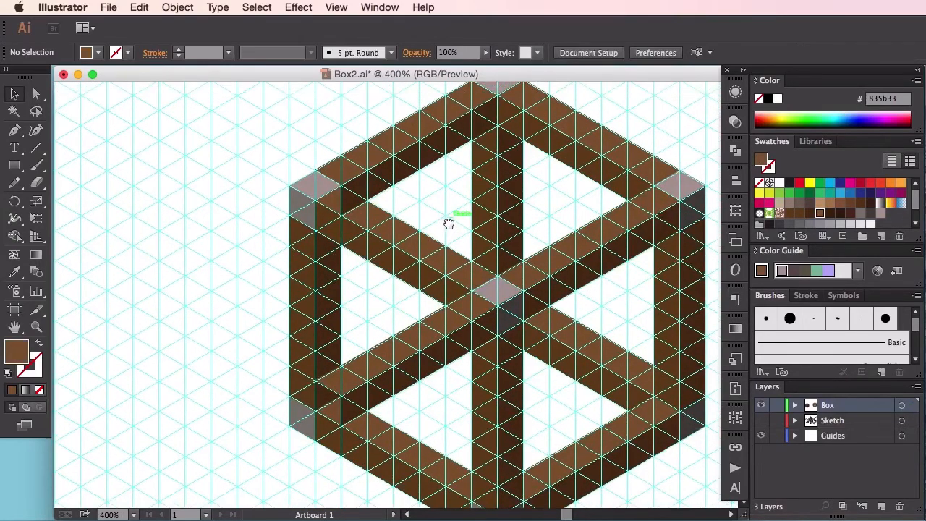
left_click(418, 152)
right_click(418, 150)
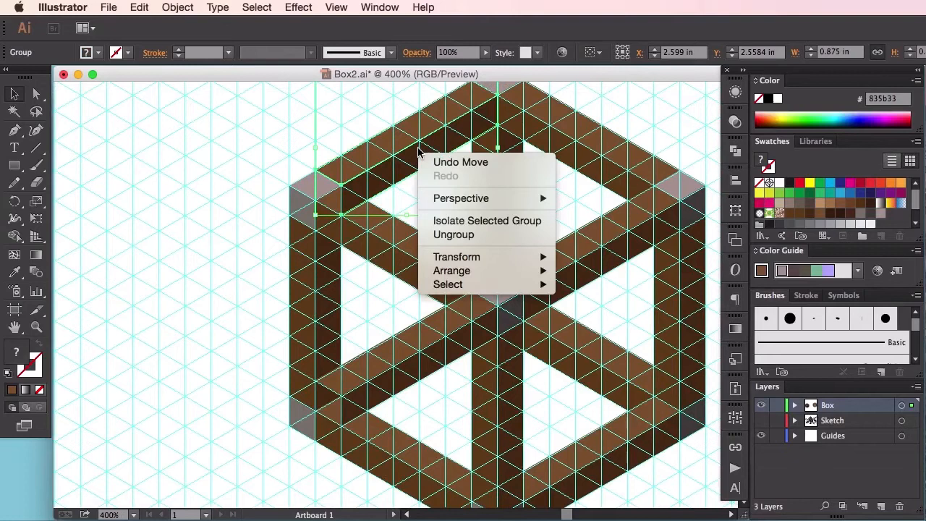
left_click(389, 191)
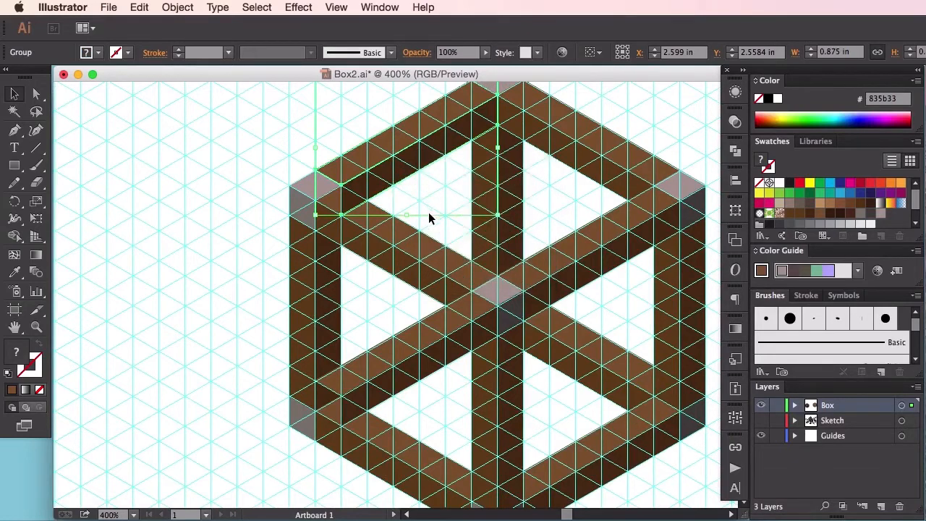
left_click(428, 212)
Step: Send the new lower rail between the left and back posts to the back, and deselect it
left_click(435, 338)
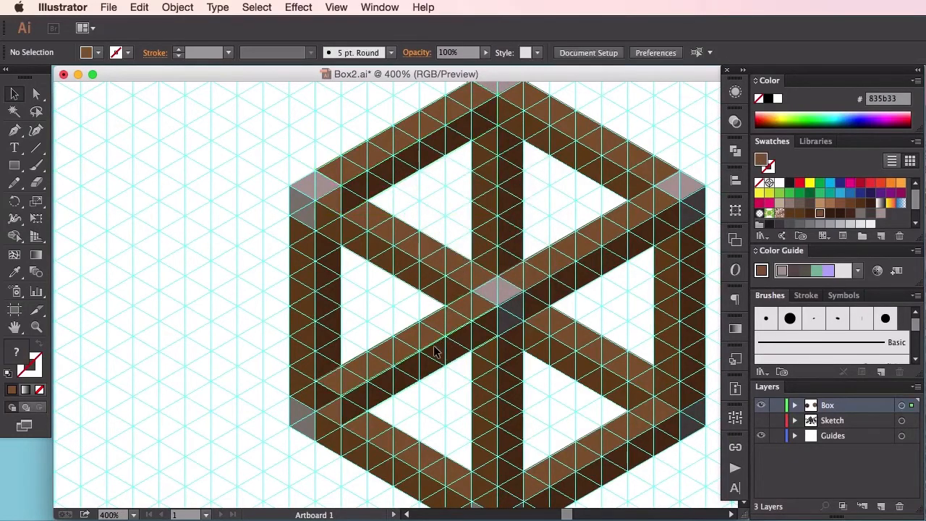
right_click(435, 338)
mouse_move(512, 463)
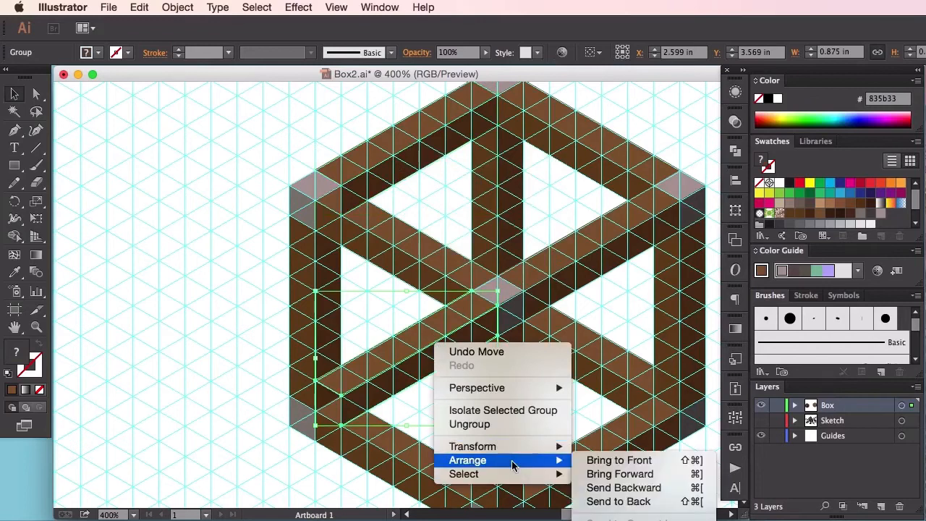
left_click(636, 504)
left_click(225, 389)
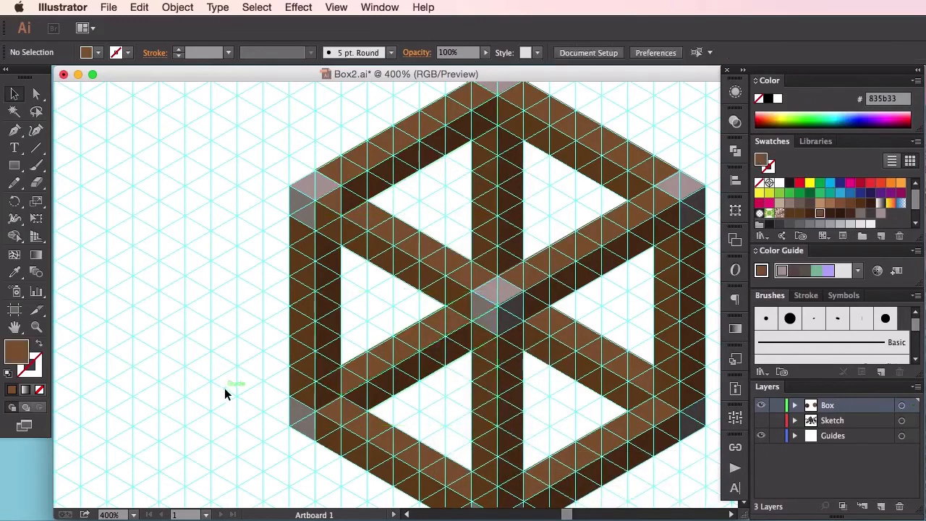
Step: Ungroup the new upper rail between the left and back posts, and deselect it
left_click_drag(232, 317, 210, 356)
left_click_drag(252, 292, 235, 345)
left_click(379, 236)
right_click(379, 235)
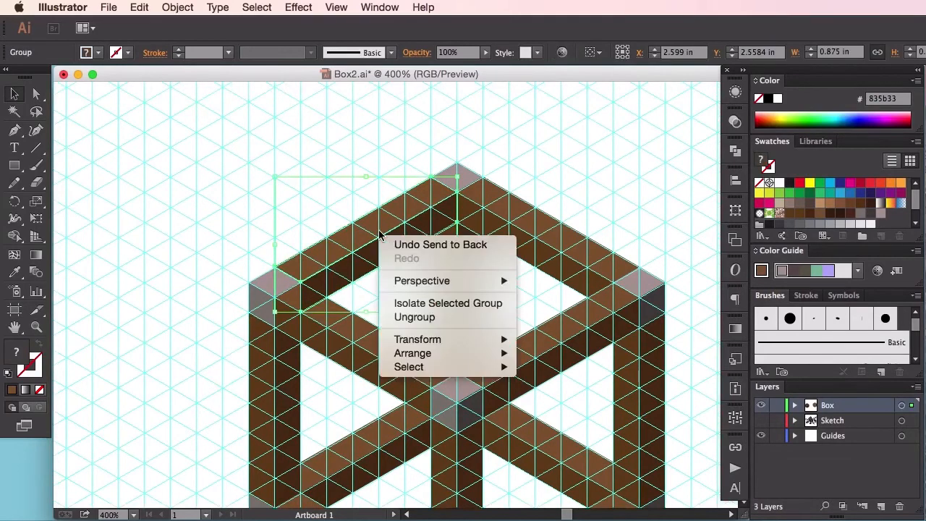
left_click(409, 317)
left_click(378, 289)
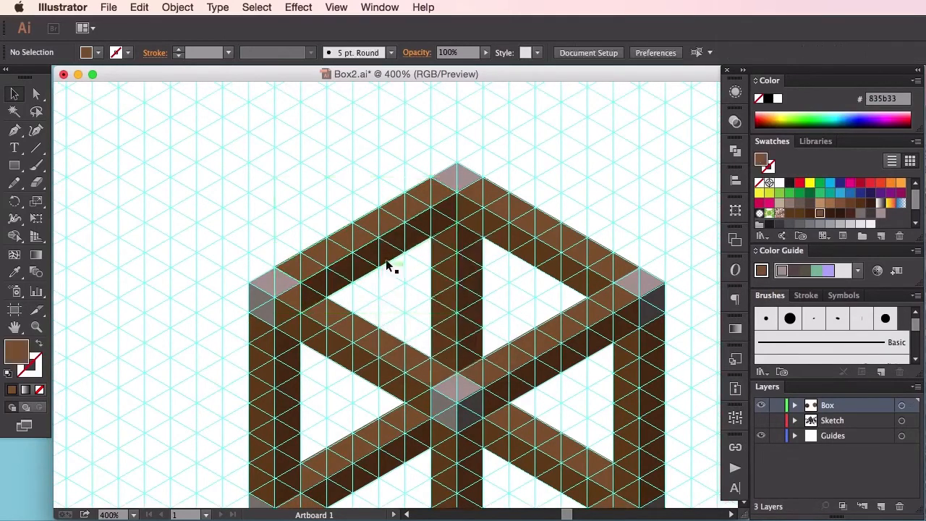
Step: Ungroup the large group that holds the left-front and back-right upper rails with their caps, and deselect it
left_click(355, 343)
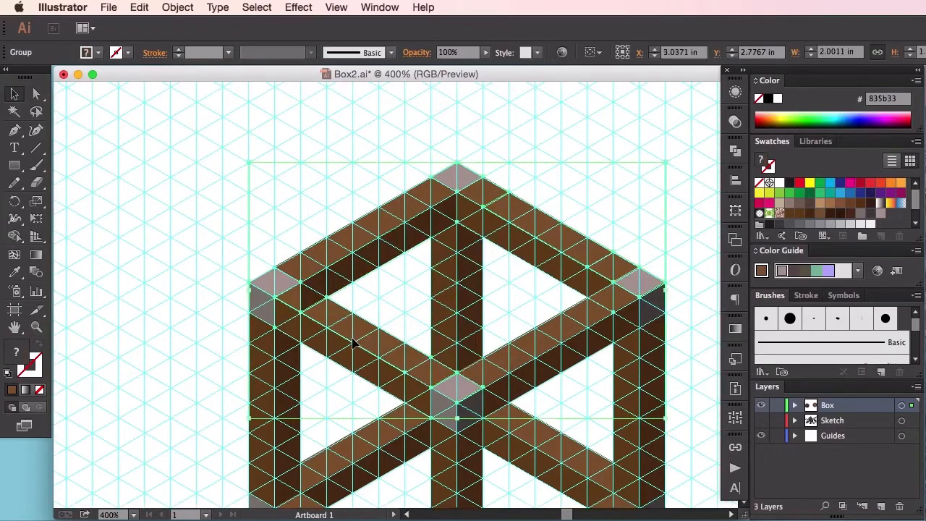
right_click(355, 343)
left_click(400, 428)
left_click(181, 327)
Step: Bring the upper rail group between the left and front posts to the front, and deselect it
left_click(324, 334)
right_click(346, 334)
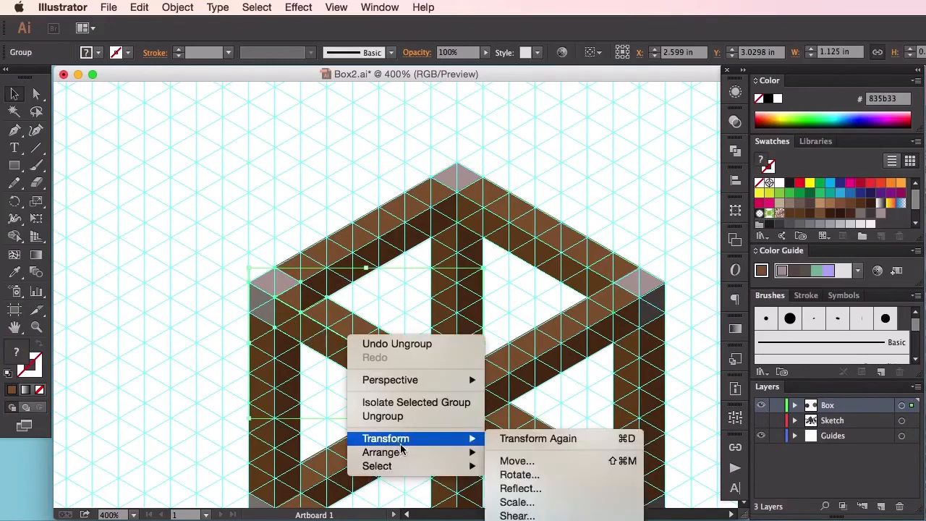
mouse_move(407, 456)
left_click(548, 453)
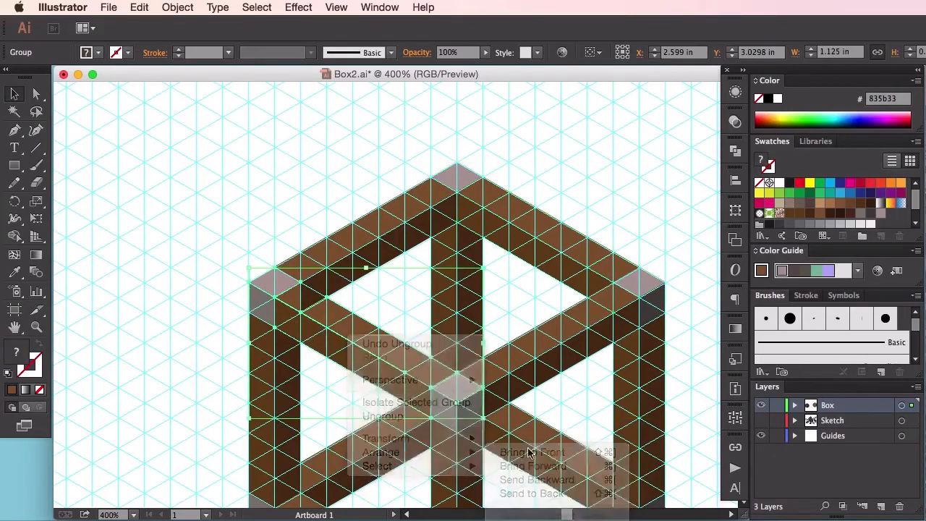
left_click(210, 366)
Step: Hide the guide grid and bring the whole box into view
left_click_drag(538, 304, 420, 182)
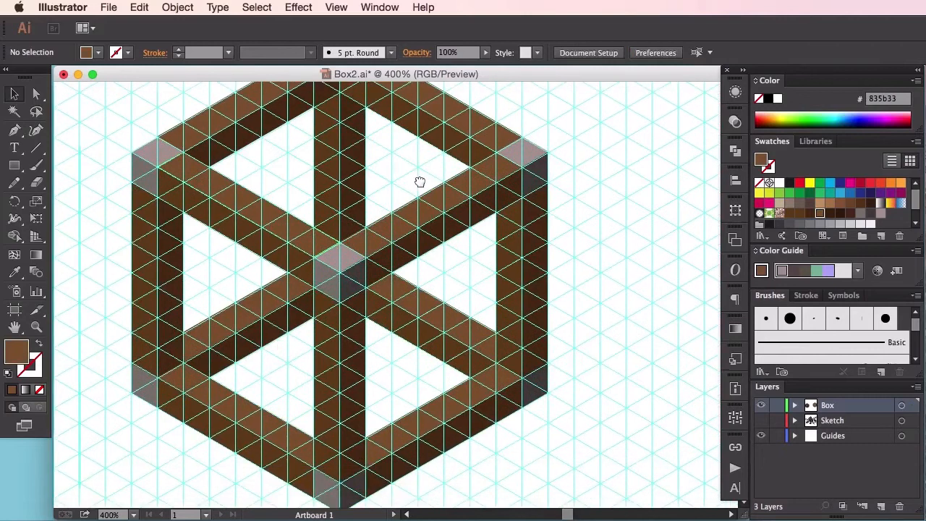
key("super+semicolon")
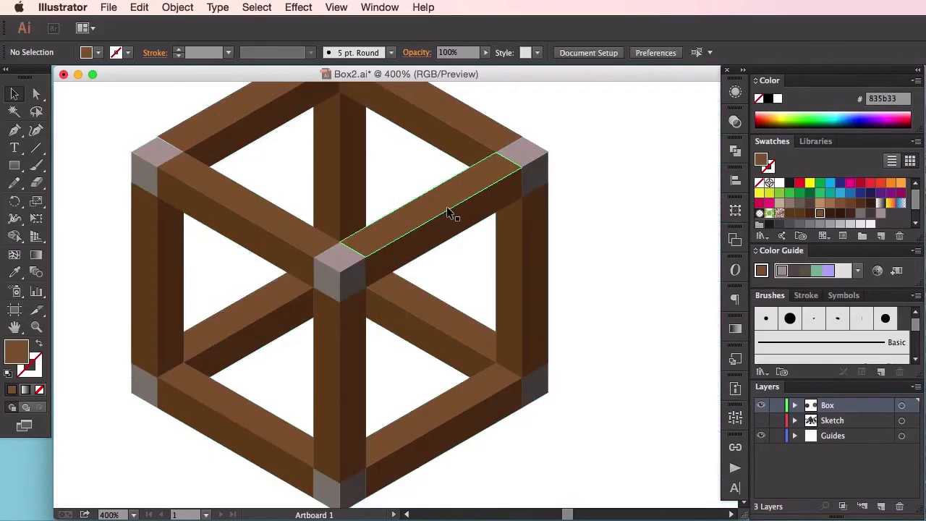
key("super+minus")
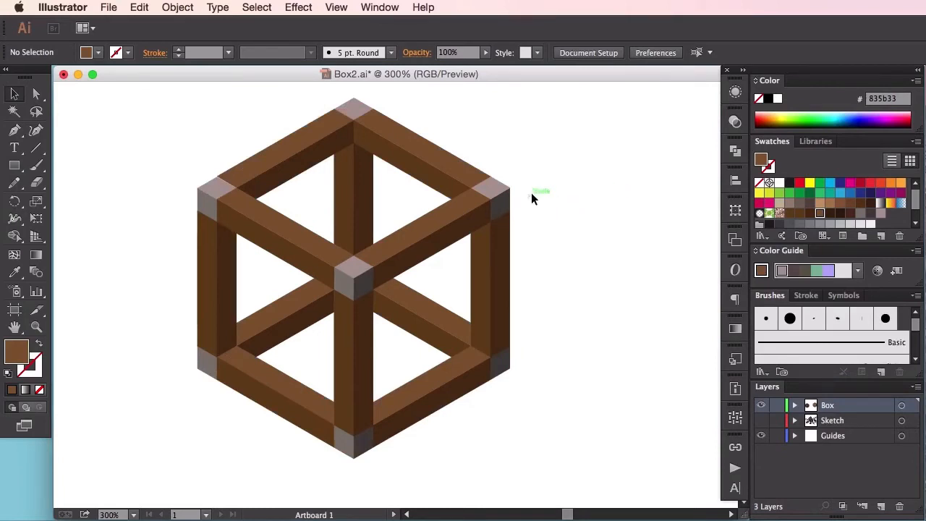
left_click_drag(534, 174, 589, 187)
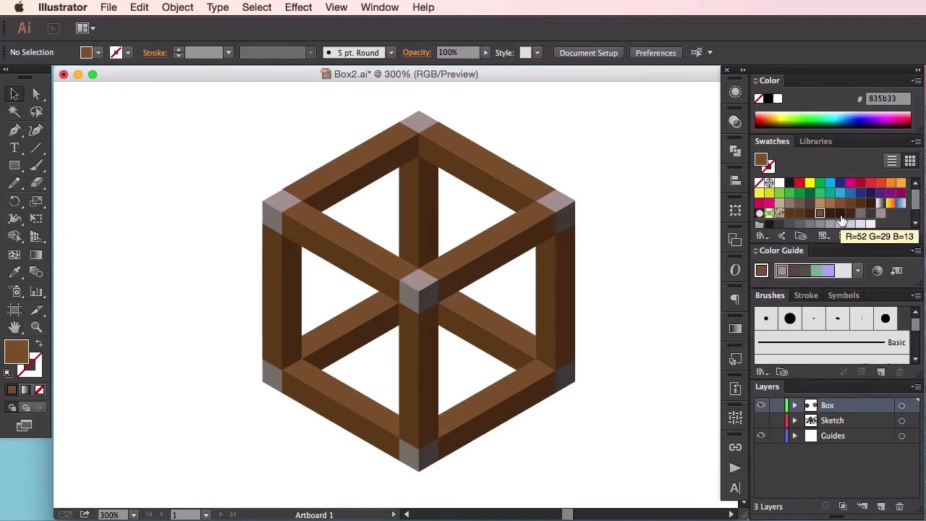
Step: Using the dark brown R=52 G=29 B=13 fill, draw a triangular panel with sides about 0.87 in inside the box's upper back-left opening, and deselect it
left_click(840, 214)
left_click(16, 131)
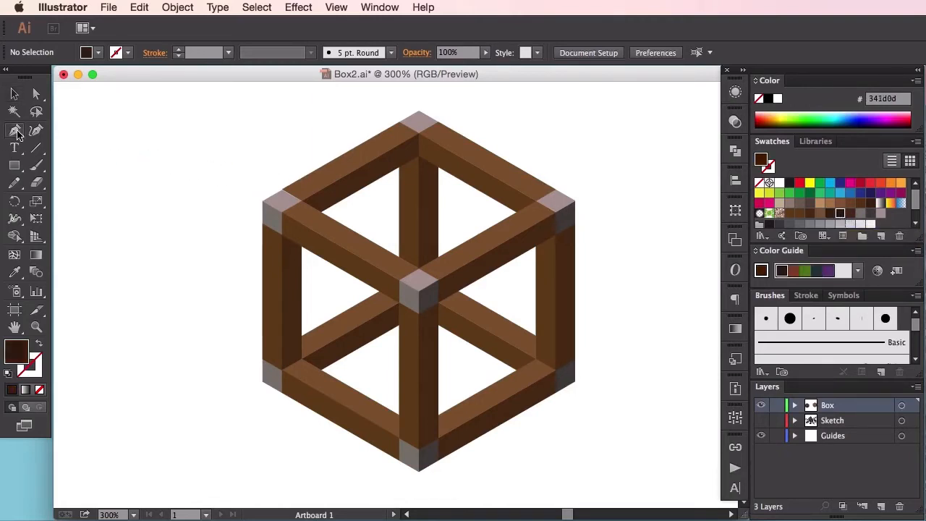
left_click(302, 201)
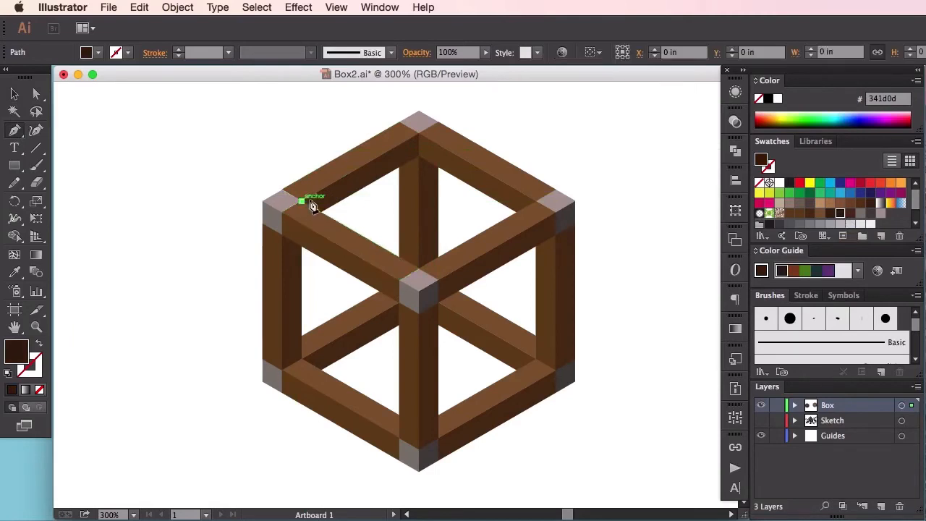
left_click(420, 136)
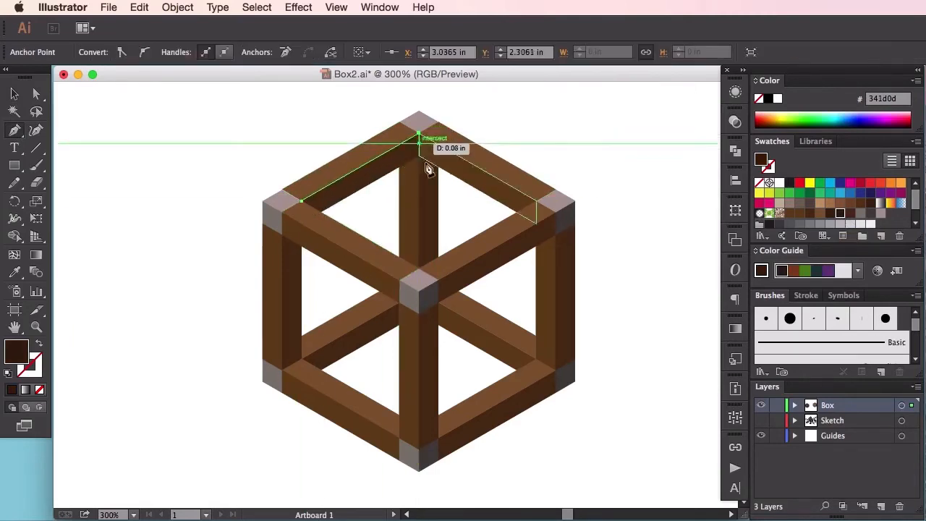
left_click(418, 269)
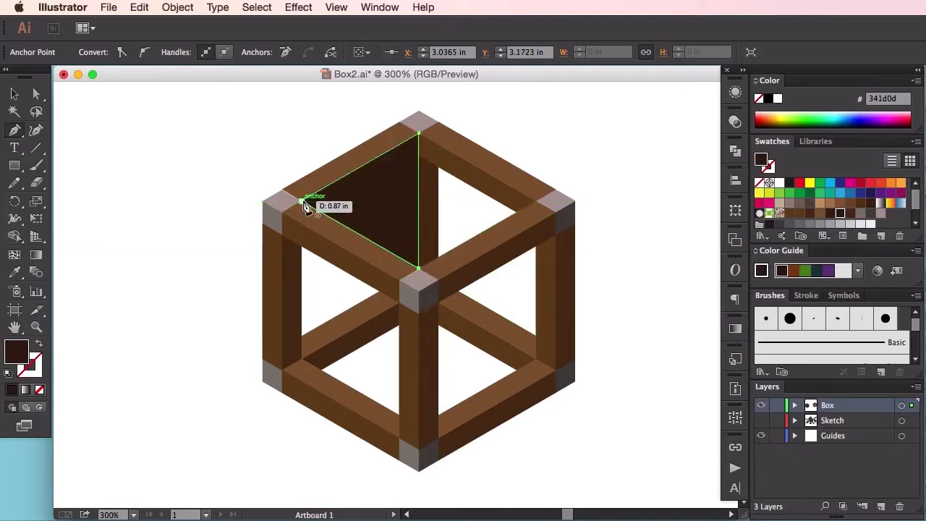
left_click(304, 202)
key("a")
left_click(627, 327)
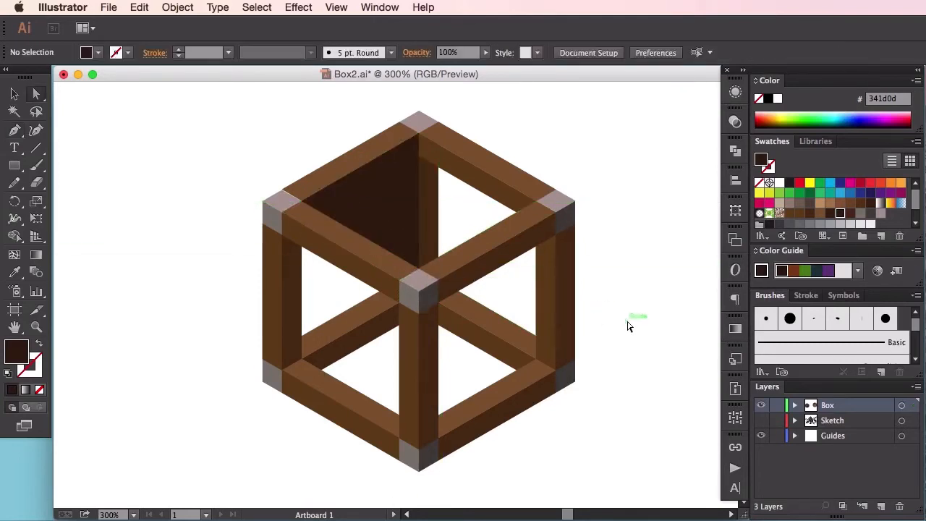
key("c")
left_click(633, 318)
left_click(831, 404)
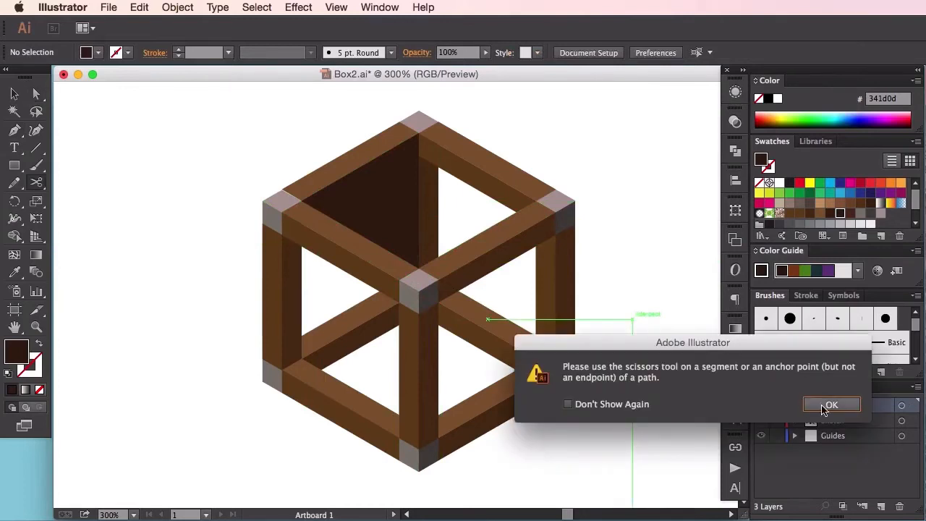
Step: Reflect the pasted triangular panel across the vertical axis and move it into the box's upper back-right opening, flush with the back-left panel
key("v")
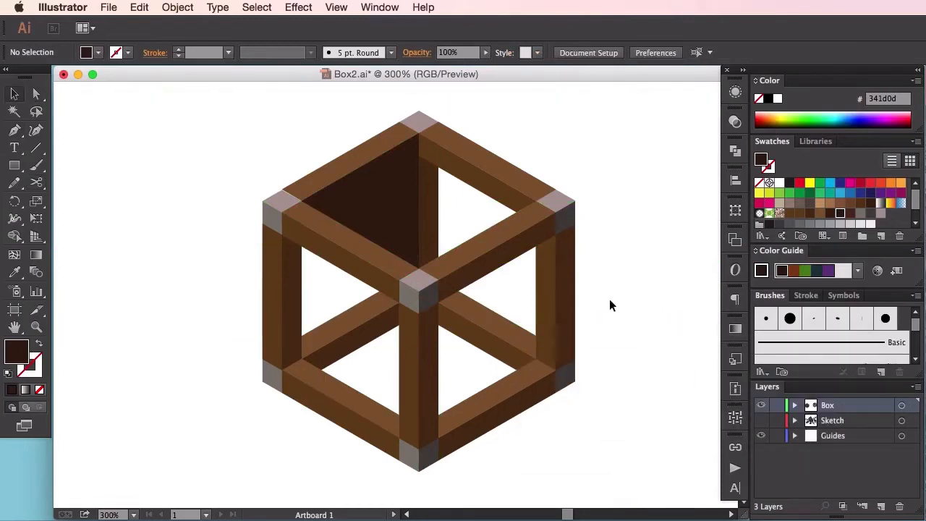
left_click(420, 230)
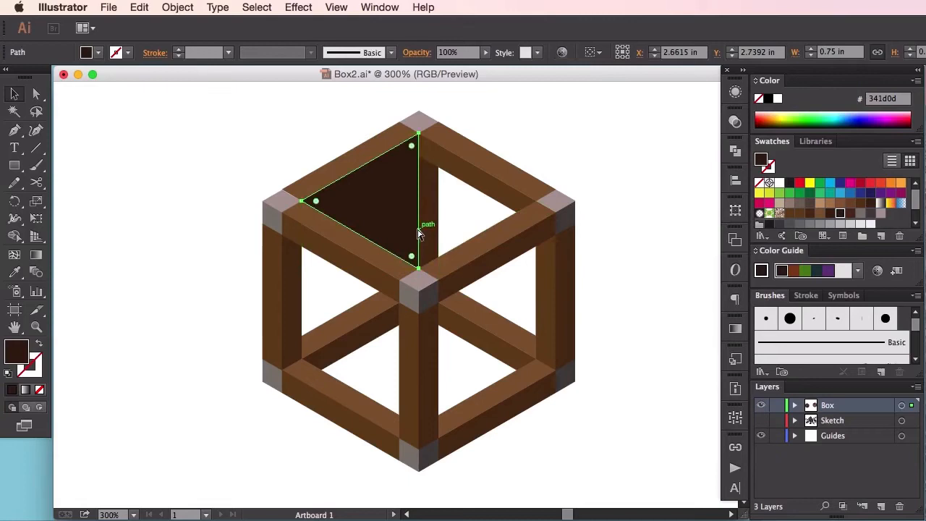
right_click(410, 218)
mouse_move(507, 395)
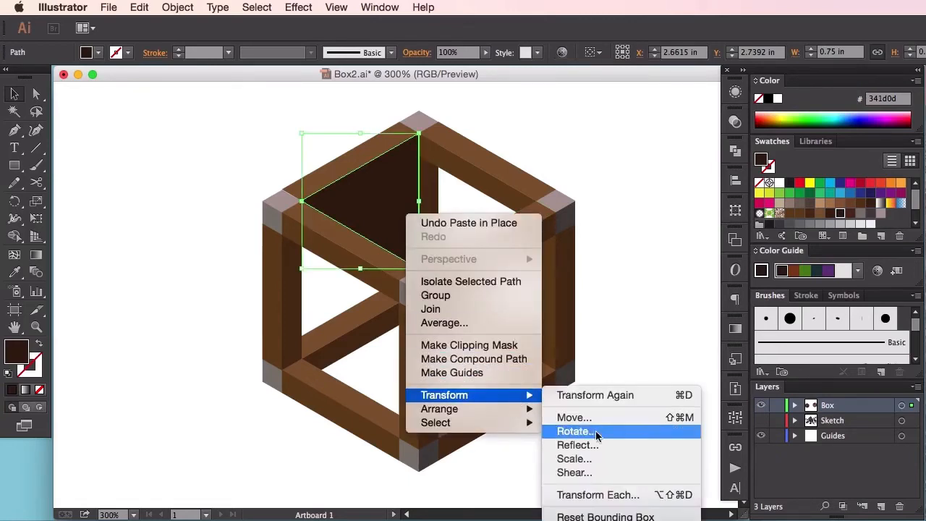
left_click(631, 443)
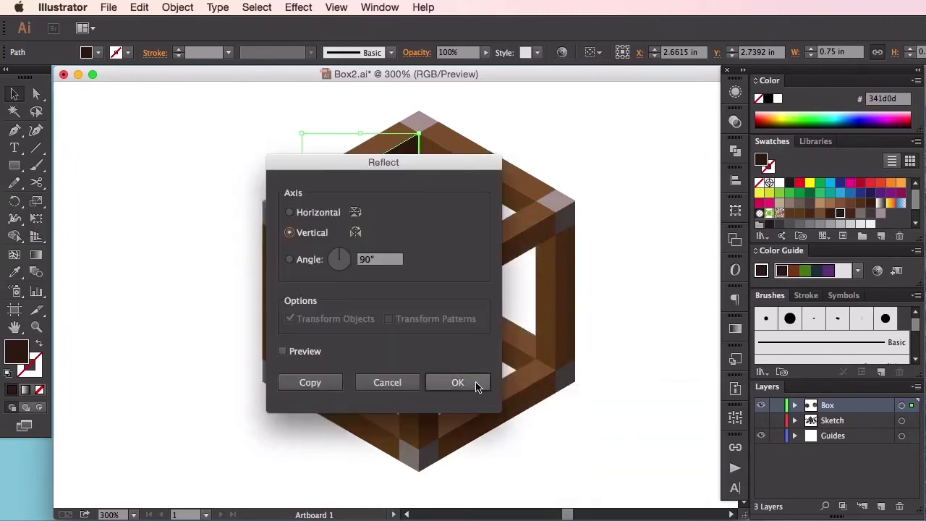
left_click(457, 381)
left_click_drag(329, 221, 444, 206)
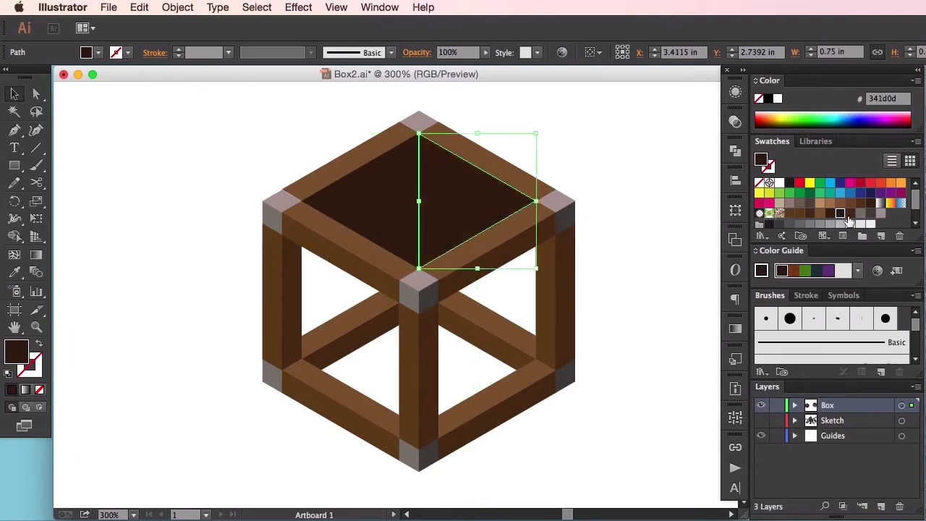
Step: Try the #3e230b brown fill on the back-right triangular panel and deselect it
left_click(830, 214)
left_click(680, 258)
left_click_drag(636, 191, 624, 212)
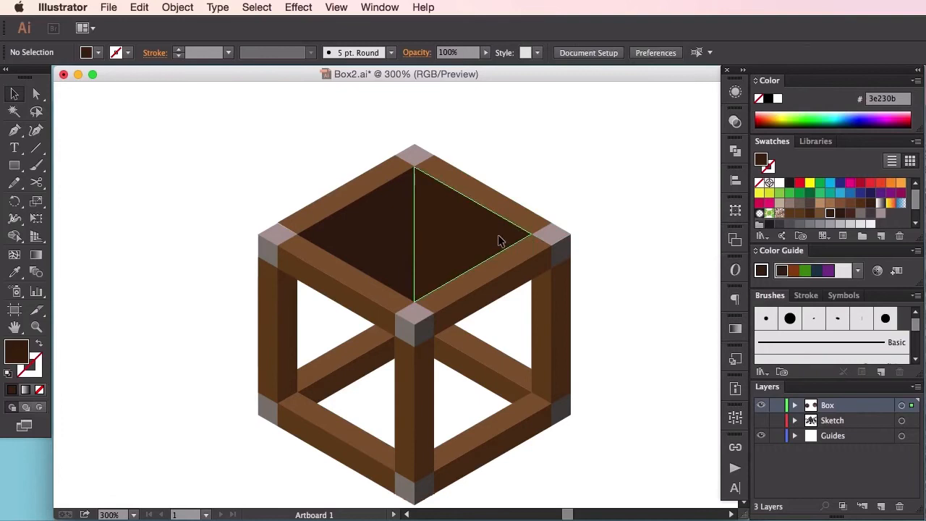
Step: Fill the back-right triangular panel with the reddish-brown #522e1c swatch and deselect it
left_click(498, 240)
left_click(850, 213)
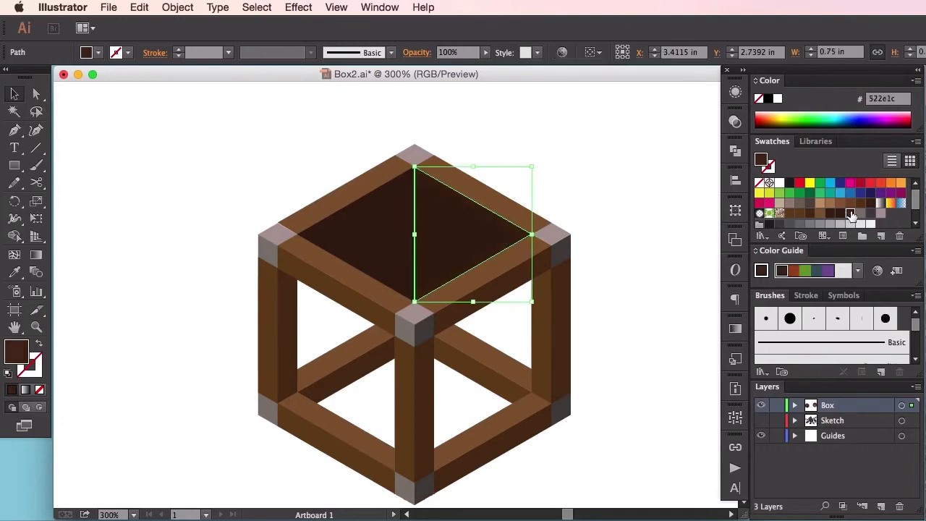
left_click(642, 231)
left_click_drag(625, 255, 637, 227)
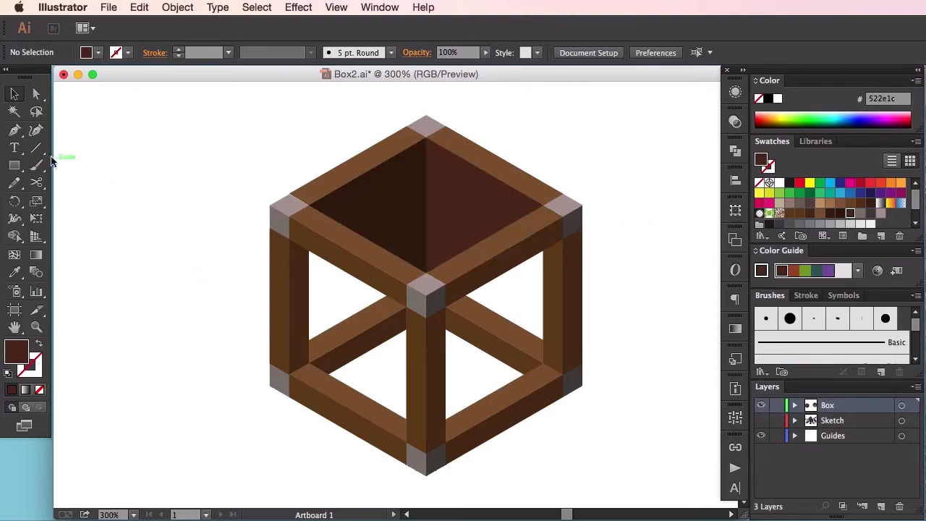
Step: Draw a four-sided panel with edges about 0.87 in over the box's front-right face using the Pen tool, and deselect it
left_click(14, 130)
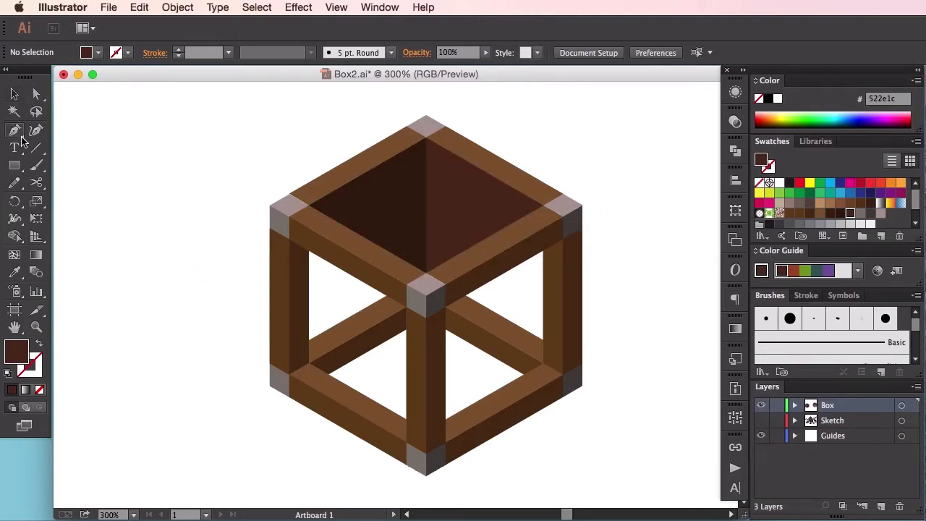
left_click(445, 307)
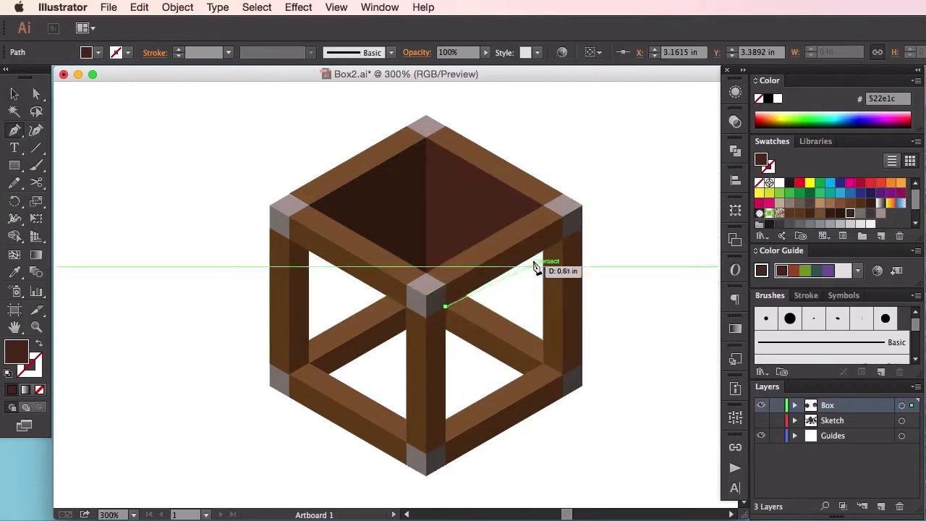
left_click(563, 240)
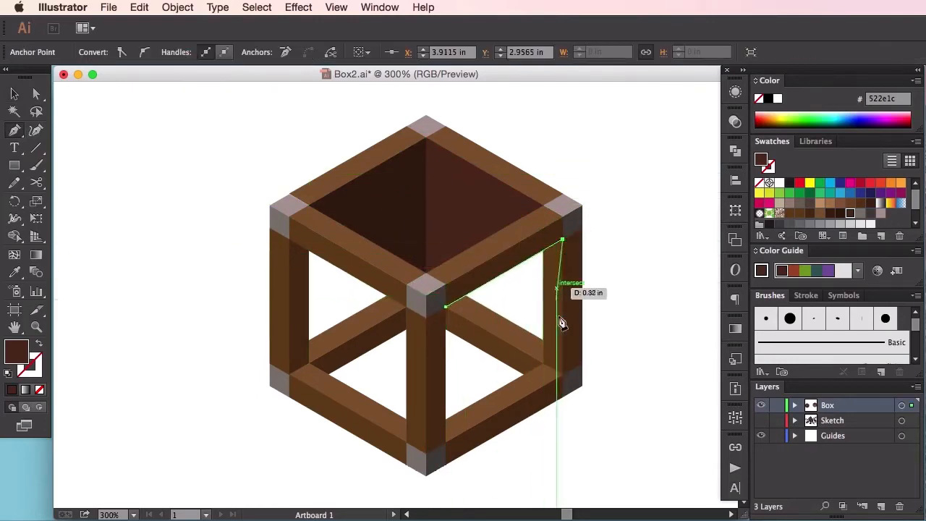
left_click(564, 376)
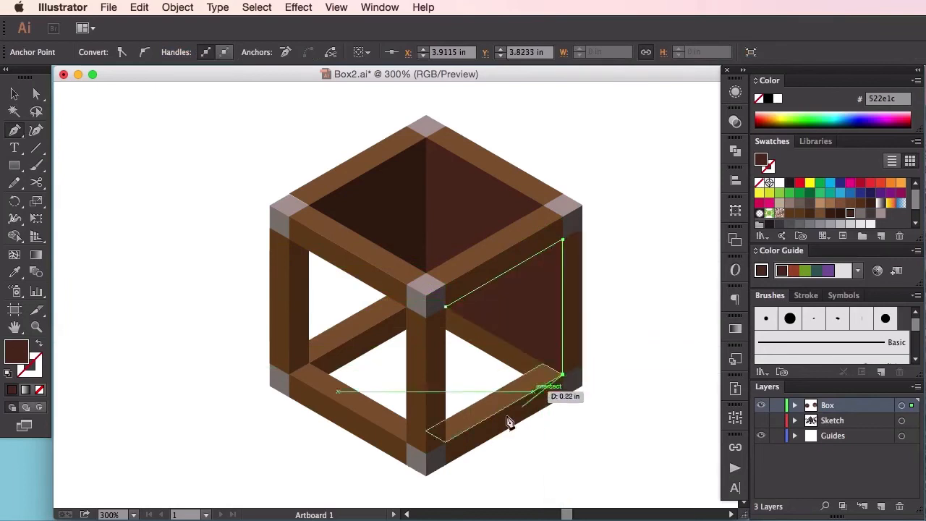
left_click(445, 442)
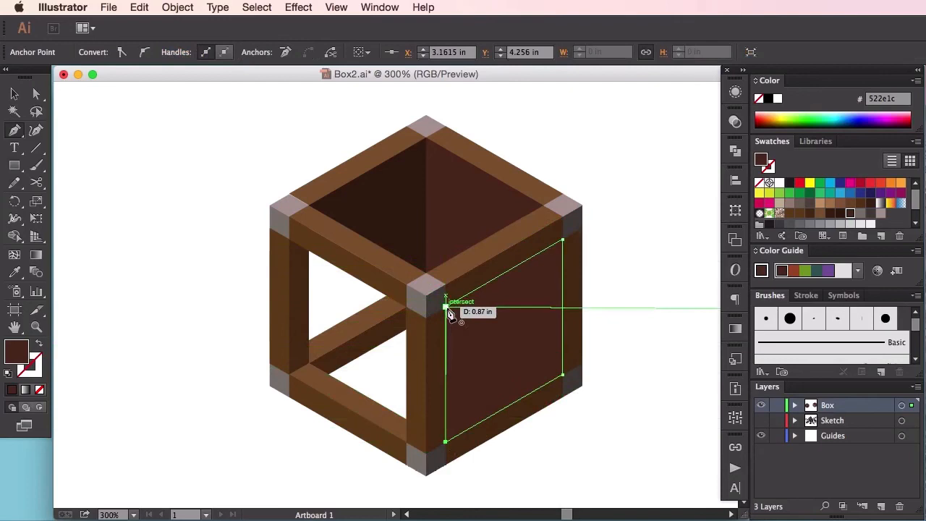
left_click(446, 307)
left_click(634, 376, "ctrl")
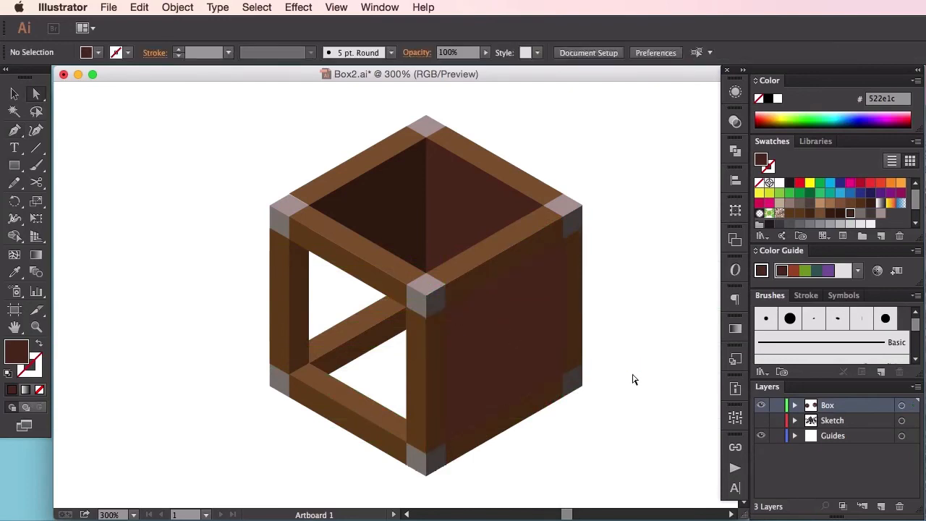
Step: Fill the front-right face panel with the dark brown R=52 G=29 B=13 swatch and deselect it
left_click(511, 349)
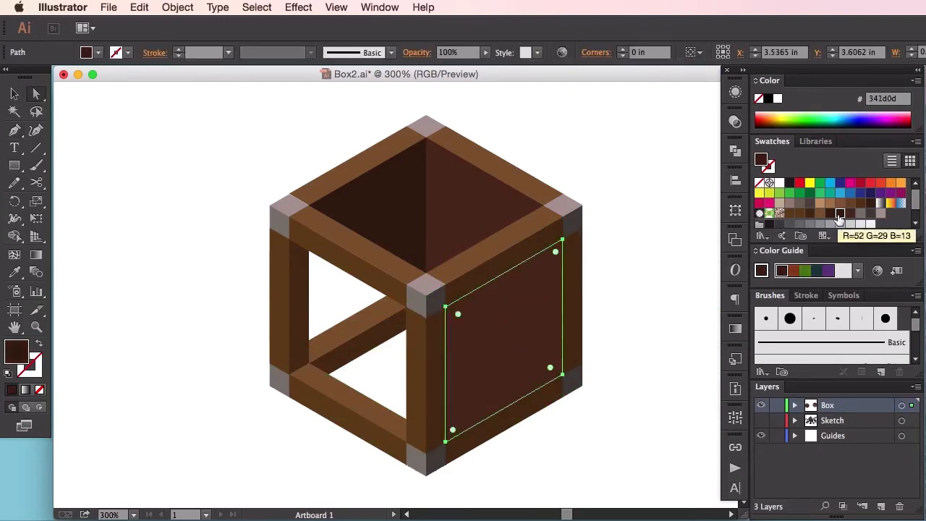
left_click(840, 214)
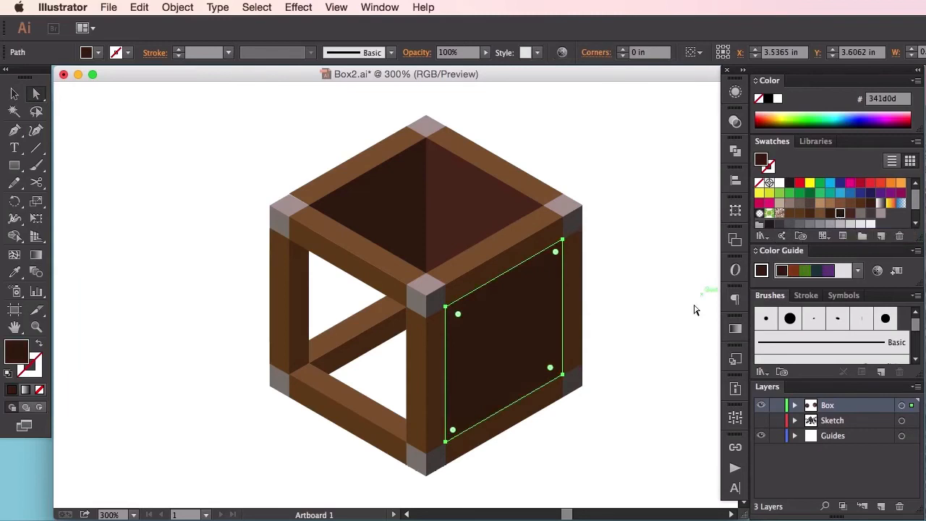
left_click(674, 327)
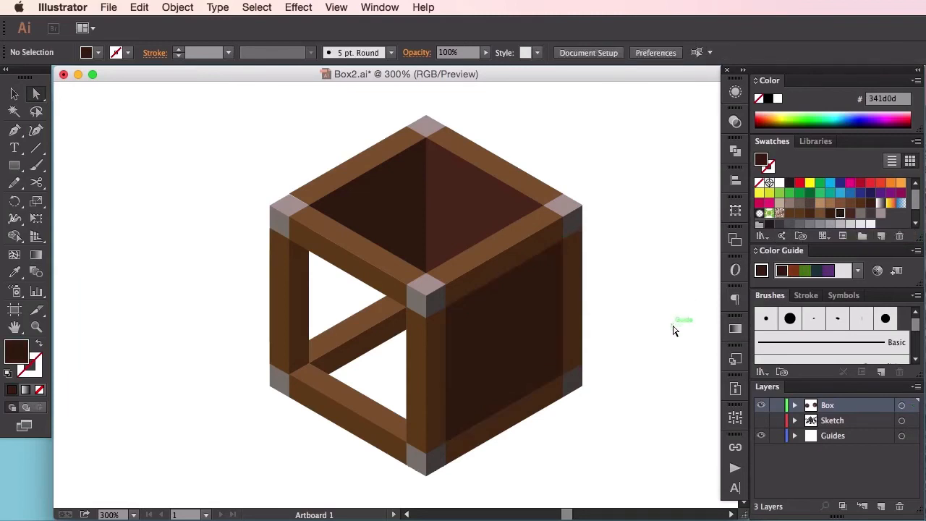
Step: Show the guide grid and shift the front-right panel inward, up and left to about X 3.475 in, Y 3.579 in
key("v")
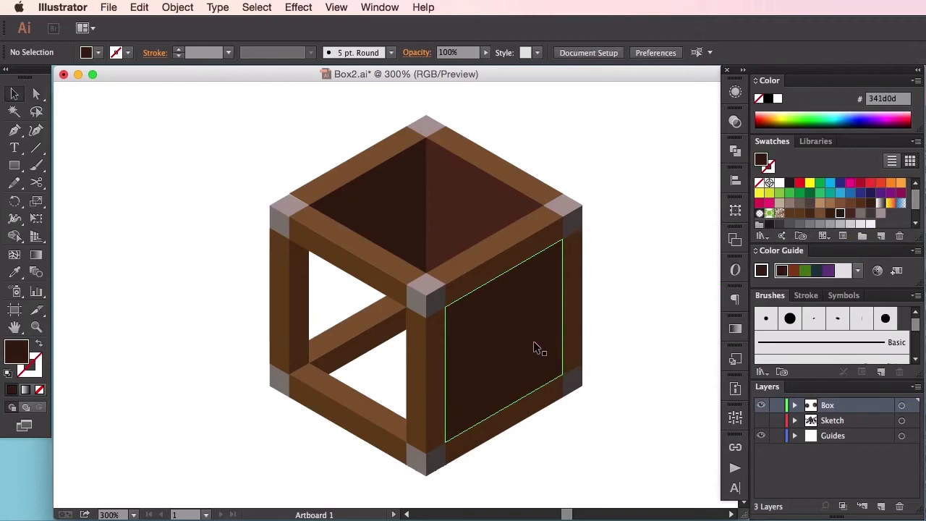
key("super+equal")
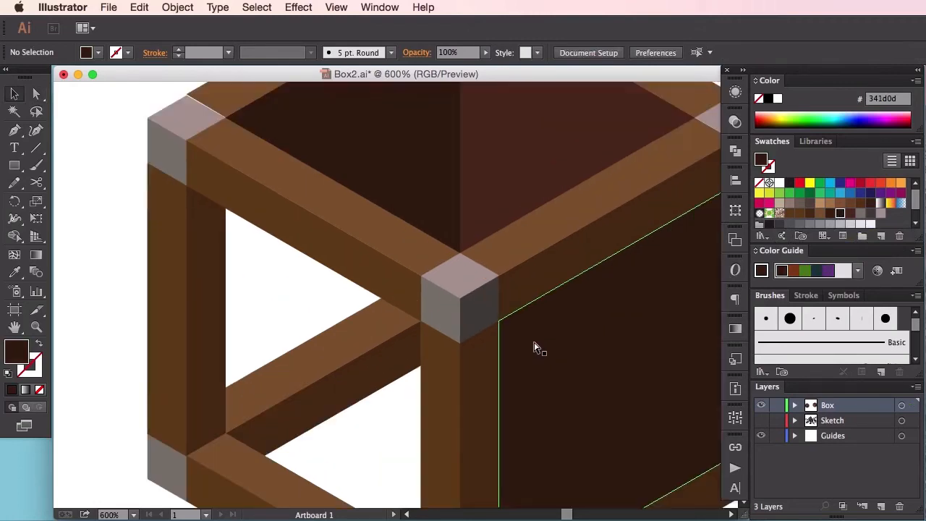
left_click_drag(571, 352, 374, 298)
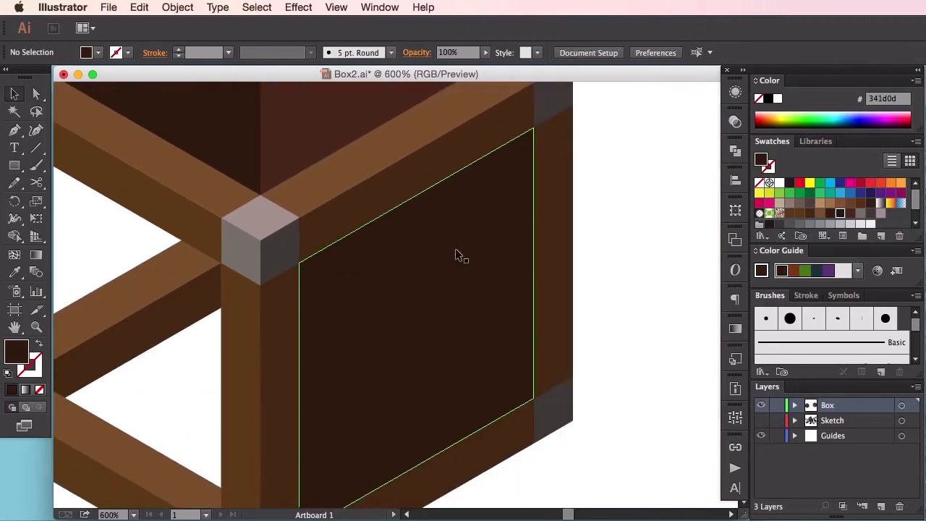
key("super+semicolon")
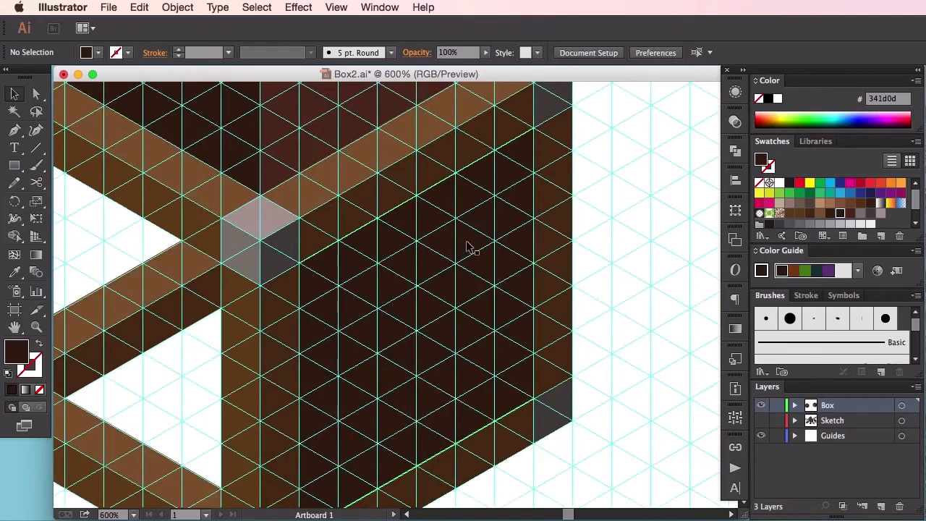
left_click_drag(465, 246, 450, 236)
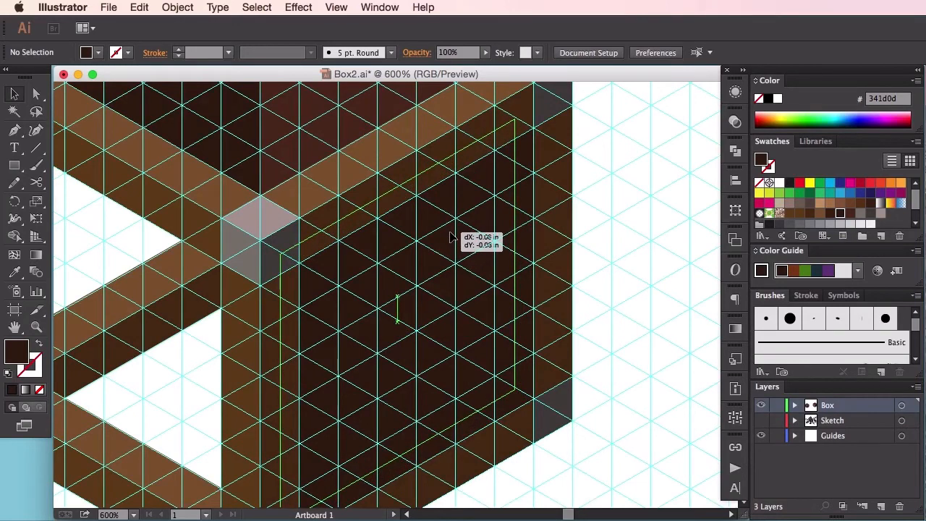
left_click_drag(450, 237, 450, 240)
Step: Fine-tune the front-right panel to about X 3.478 in, Y 3.572 in so its lower-right corner meets the diagonal guide, and deselect it
key("super+equal")
key("super+equal")
key("super+equal")
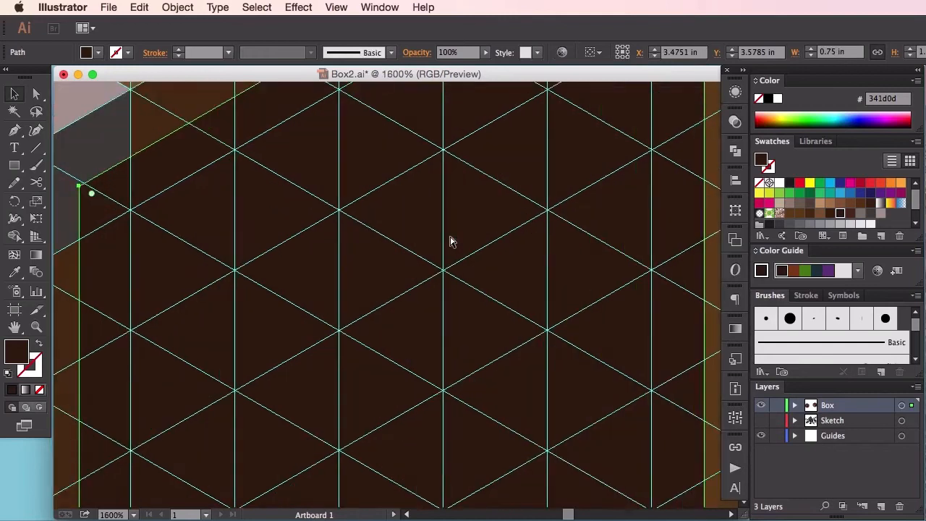
left_click_drag(473, 280, 427, 217)
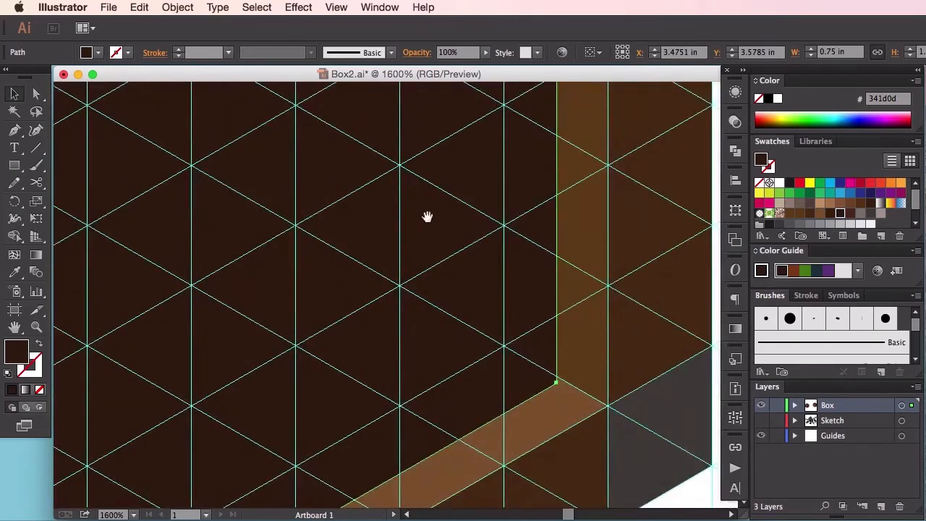
left_click_drag(456, 301, 437, 270)
key("super+equal")
key("super+equal")
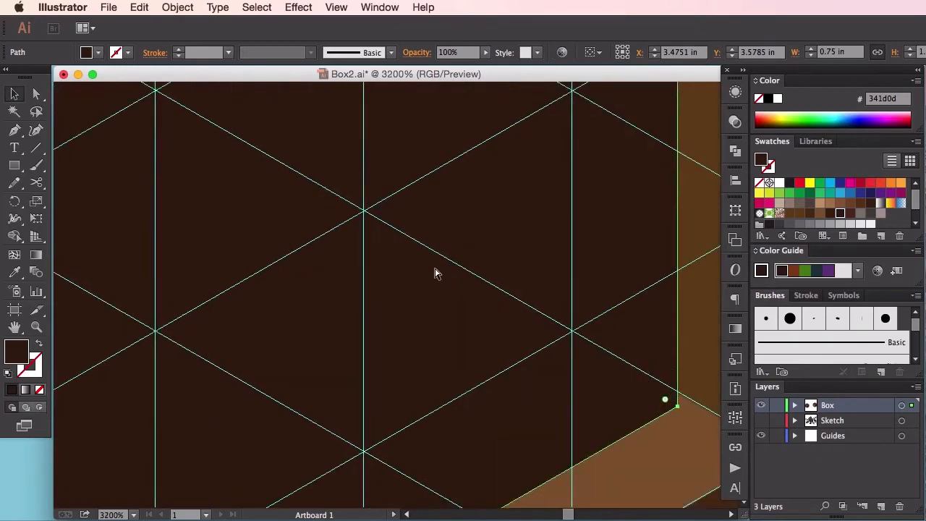
scroll(442, 279, "right", 2)
left_click_drag(479, 344, 484, 336)
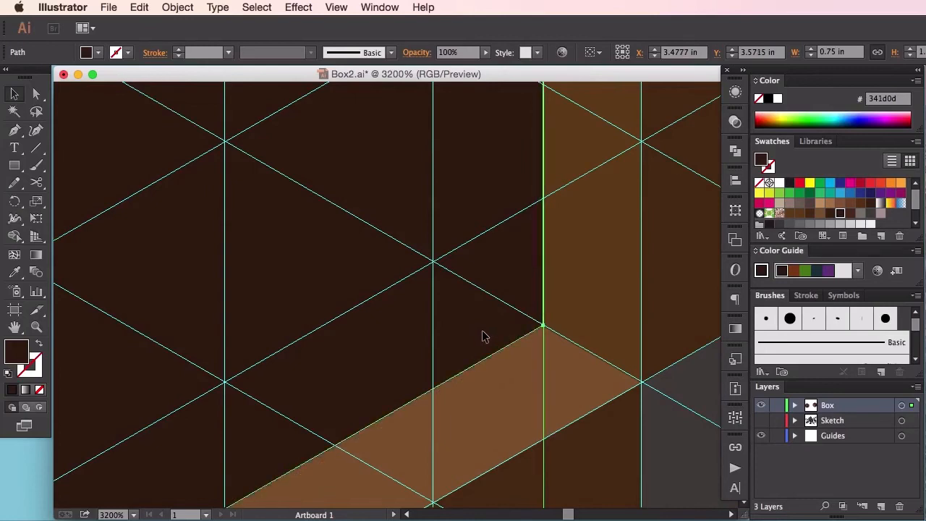
key("super+minus")
key("super+minus")
key("super+minus")
key("super+minus")
key("super+minus")
key("super+minus")
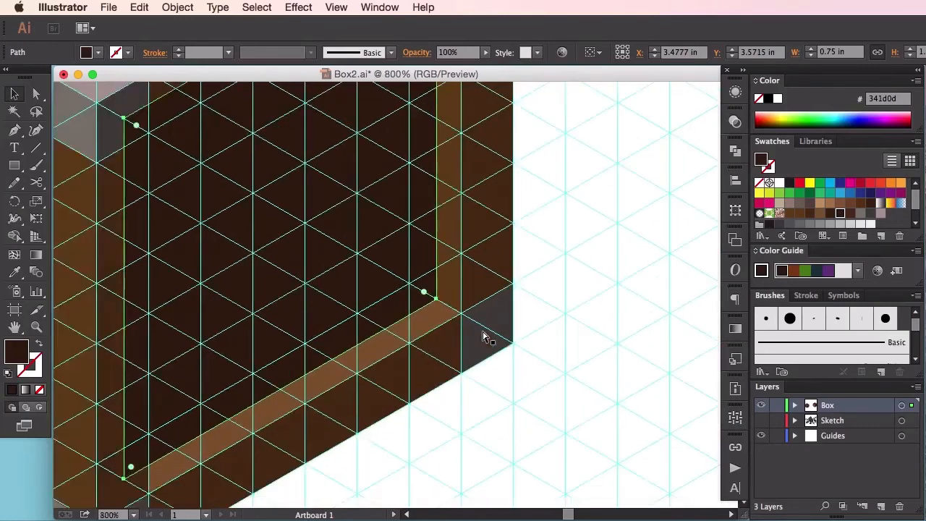
left_click(482, 330)
Step: Hide the guide grid, bring the front post group to the front over the dark panel, and deselect it
left_click_drag(471, 311, 631, 380)
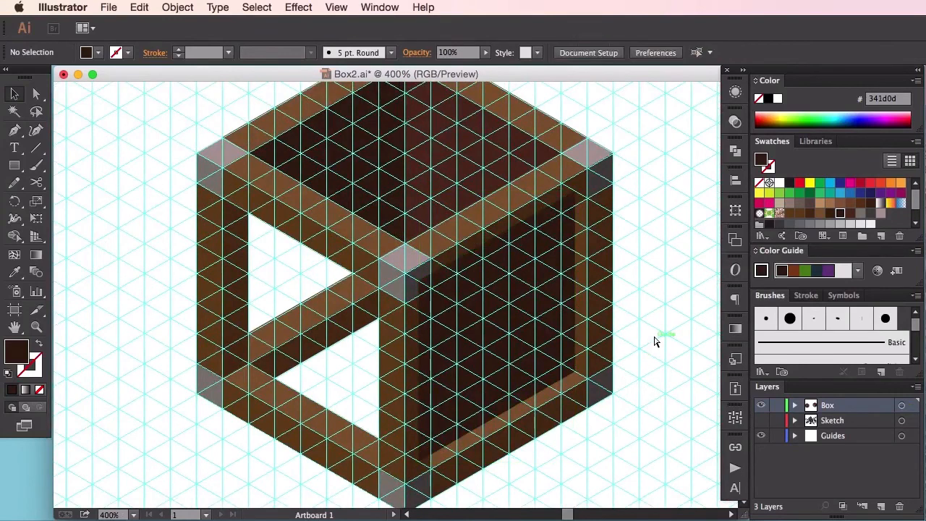
key("super+semicolon")
left_click_drag(612, 304, 660, 251)
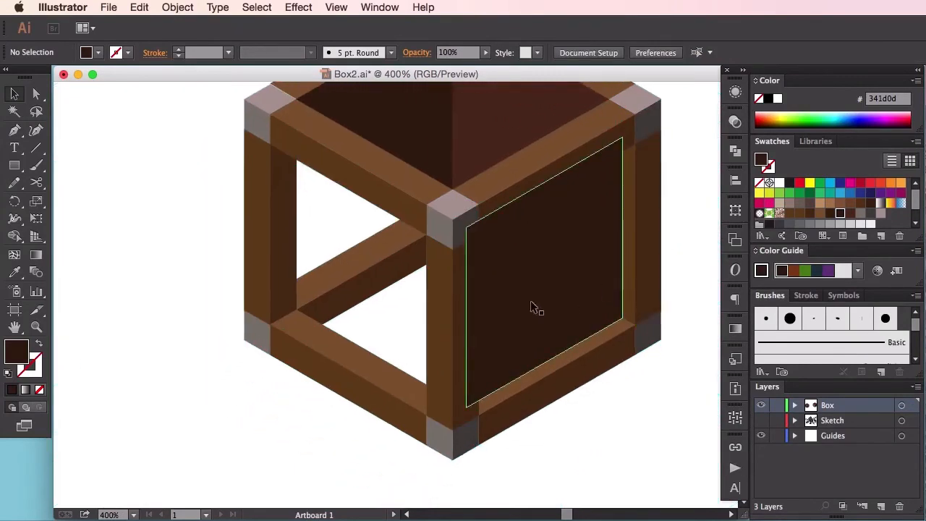
left_click(455, 264)
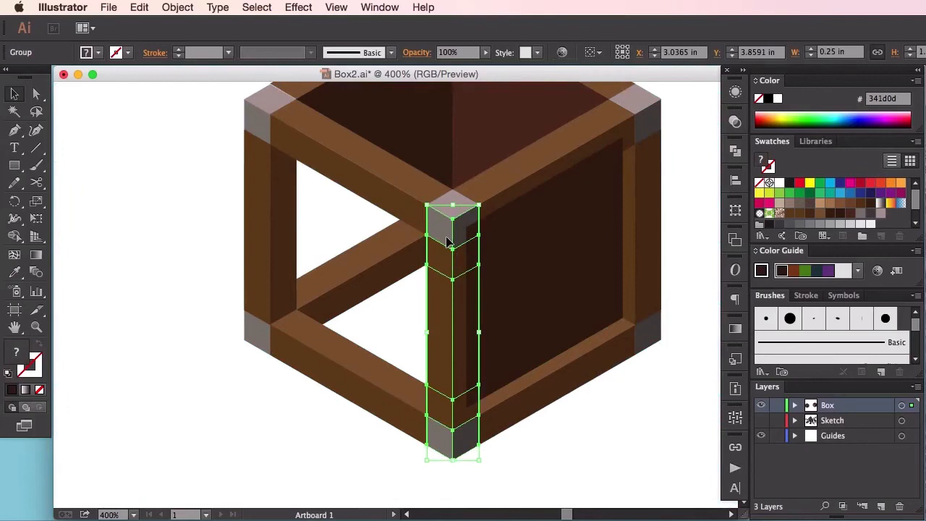
right_click(451, 285)
right_click(450, 305)
right_click(447, 305)
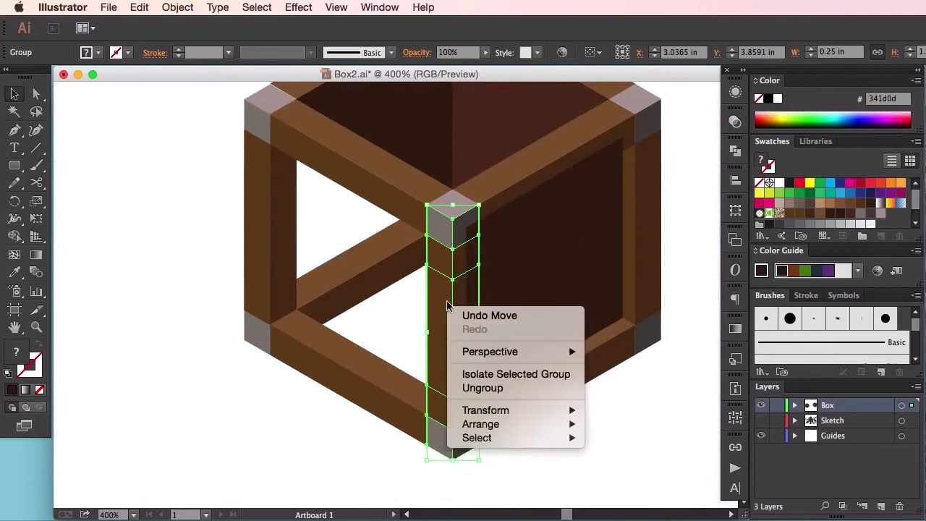
mouse_move(492, 423)
left_click(631, 423)
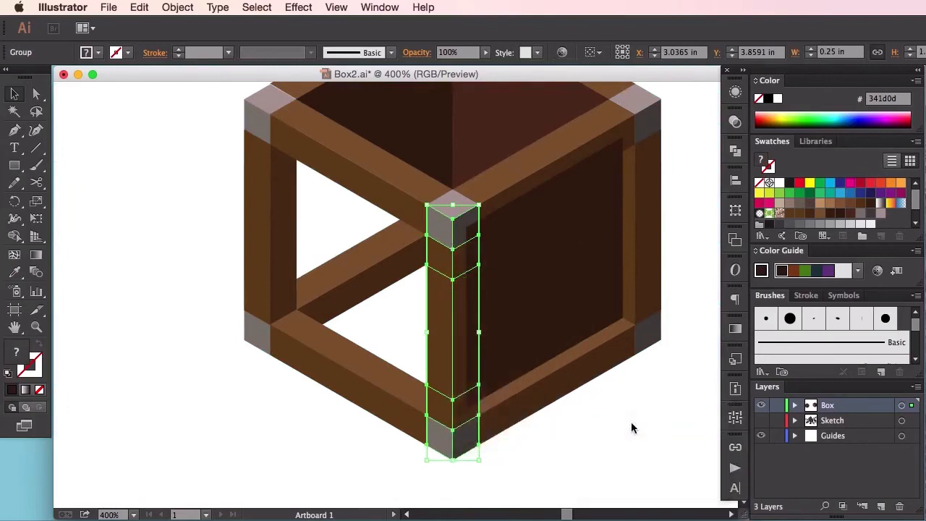
left_click(655, 374)
Step: Bring the upper front-right rail group to the front over the dark panel and deselect it
left_click_drag(655, 374, 612, 435)
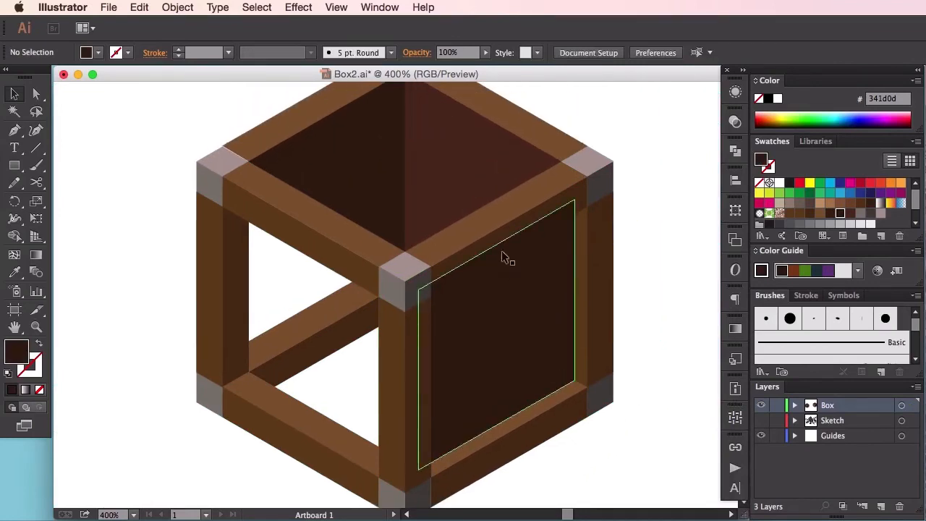
left_click(506, 220)
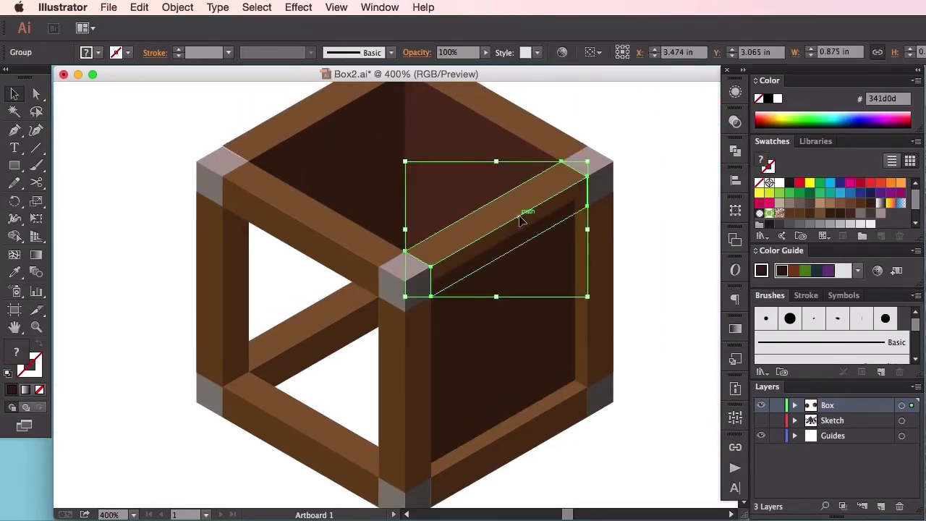
right_click(519, 220)
mouse_move(565, 339)
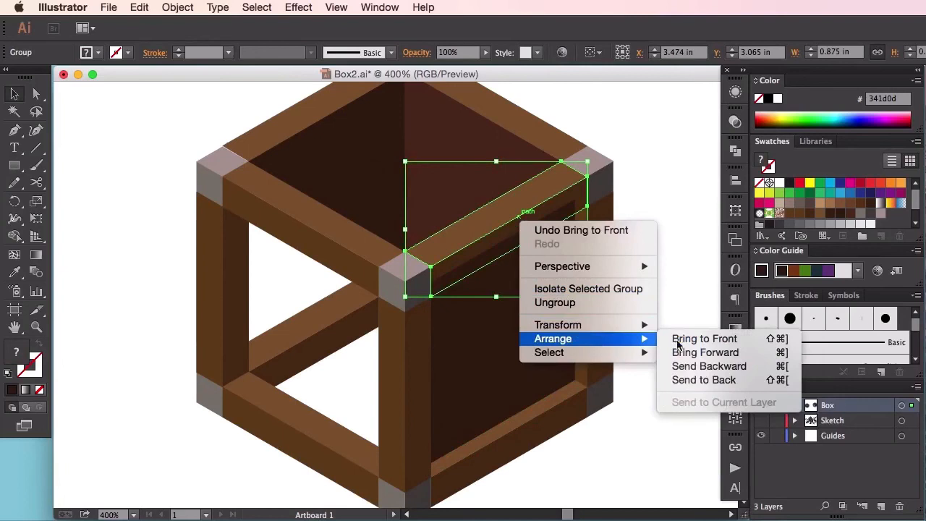
left_click(676, 338)
left_click(675, 338)
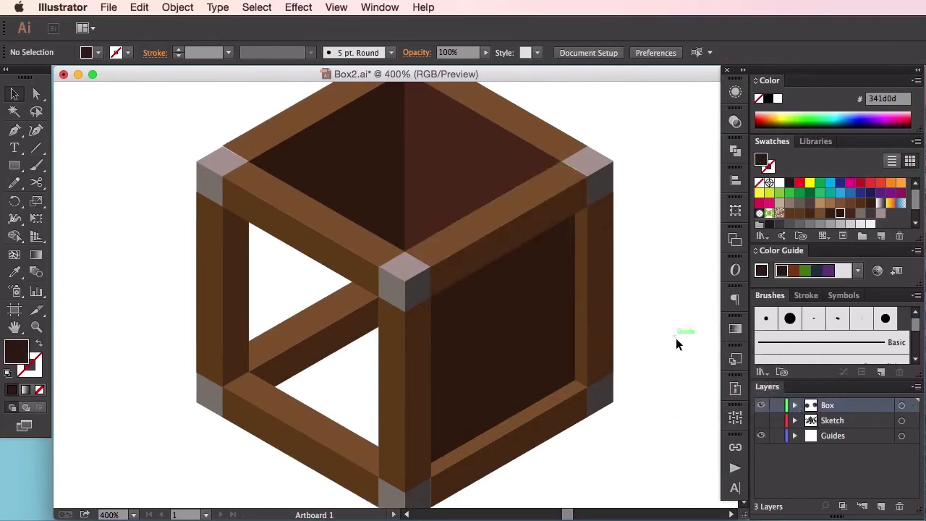
Step: Duplicate the dark front-right panel in place and reflect the copy across the vertical axis
scroll(653, 307, "down", 1)
scroll(654, 306, "left", 1)
left_click(538, 311)
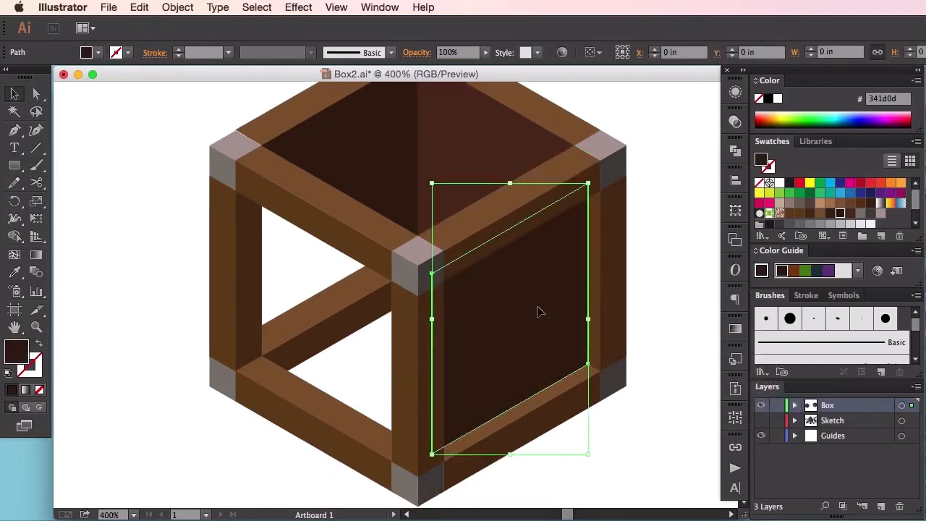
key("super+c")
key("super+shift+v")
right_click(548, 301)
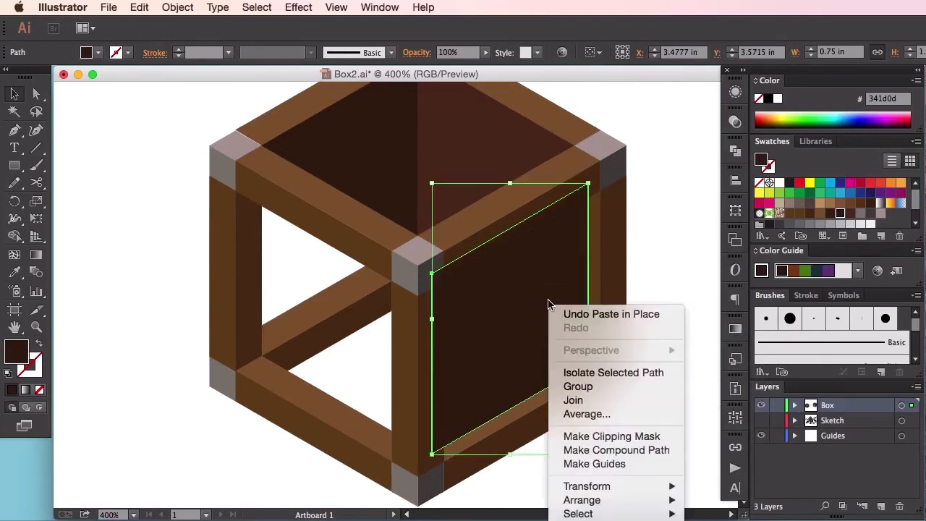
mouse_move(655, 500)
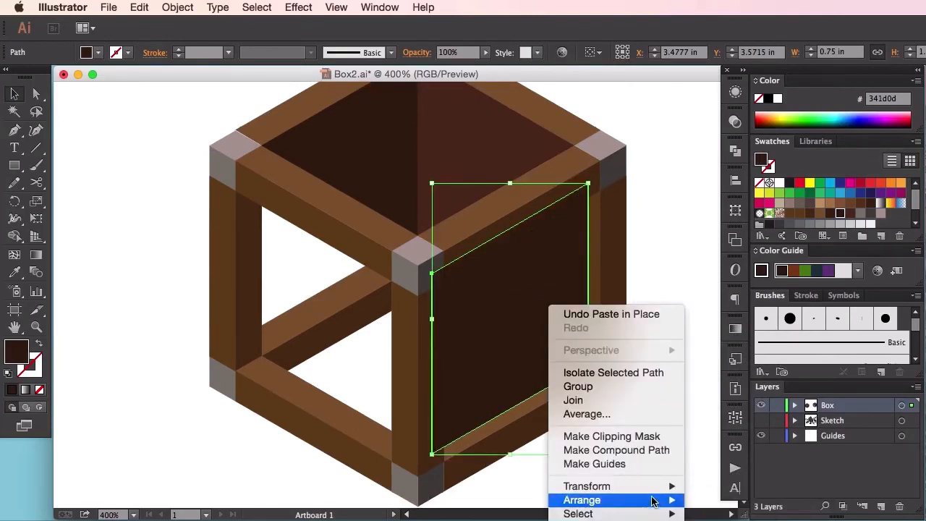
left_click(716, 520)
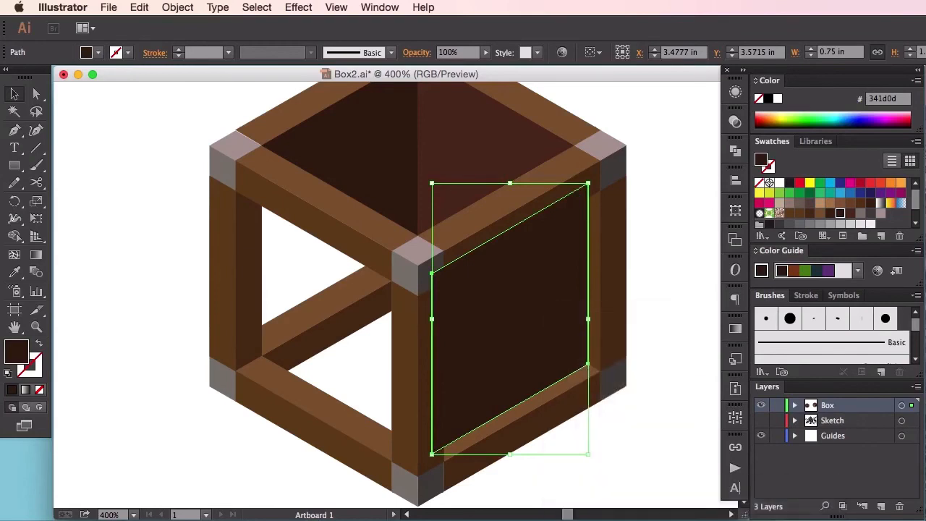
left_click(443, 386)
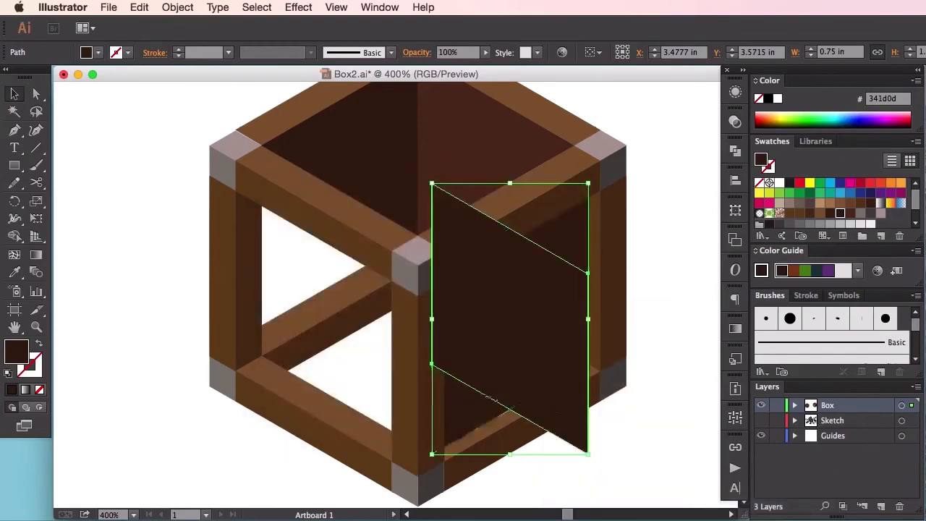
left_click(648, 427)
Step: Move the mirrored panel onto the front-left face at about X 2.595 in, Y 3.572 in, its lower-left corner meeting the bottom rail
left_click_drag(537, 372, 357, 365)
key("super+equal")
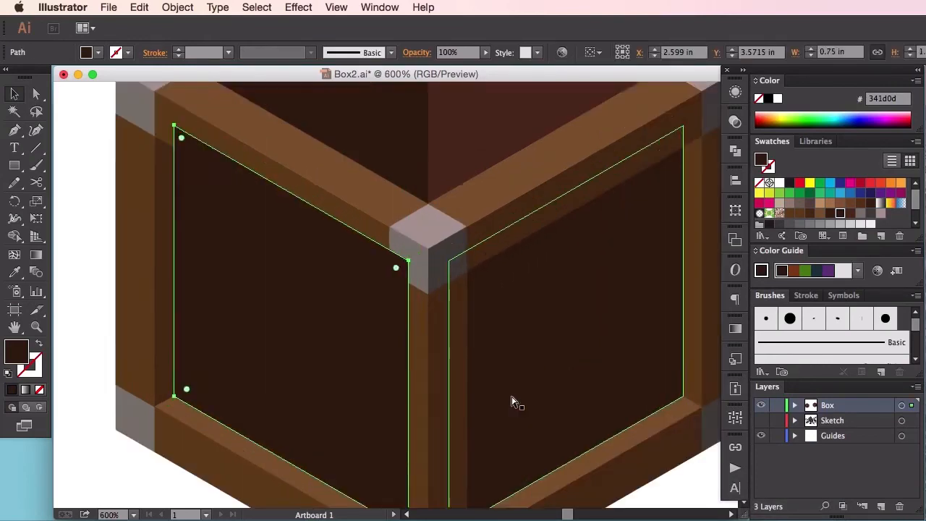
key("super+equal")
key("super+equal")
left_click_drag(518, 405, 577, 309)
left_click_drag(166, 415, 396, 222)
key("super+equal")
key("super+equal")
key("super+equal")
left_click_drag(434, 363, 427, 365)
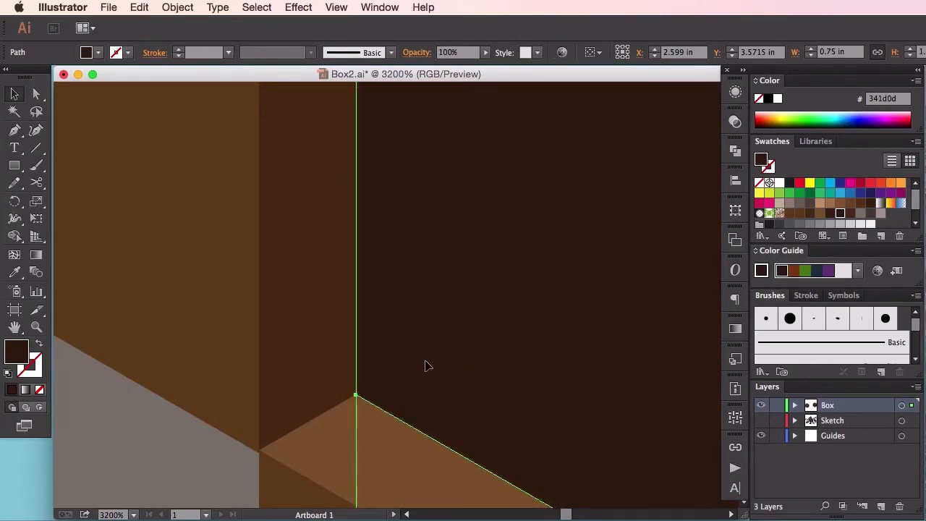
key("super+minus")
key("super+minus")
key("super+minus")
key("super+minus")
key("super+minus")
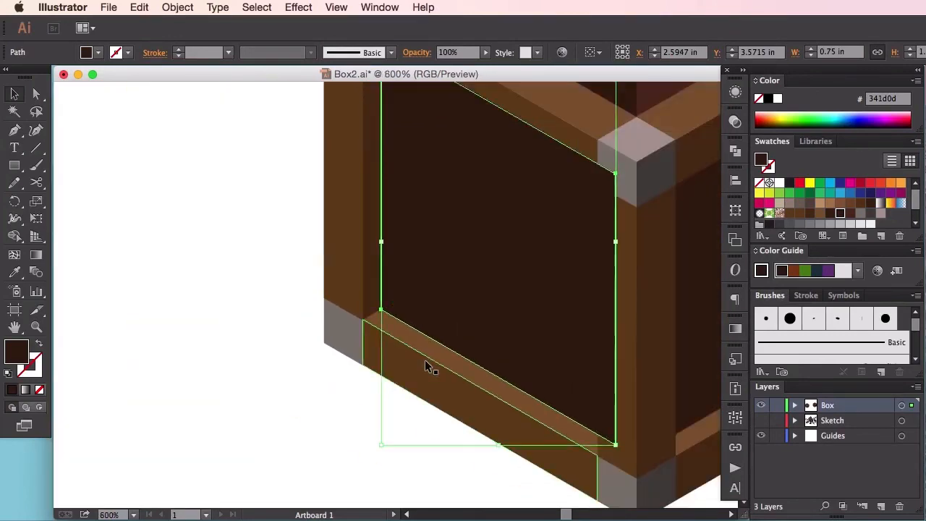
Step: Bring the upper front-left rail group to the front over the mirrored panel and deselect it
left_click_drag(427, 293, 298, 360)
left_click_drag(415, 297, 350, 341)
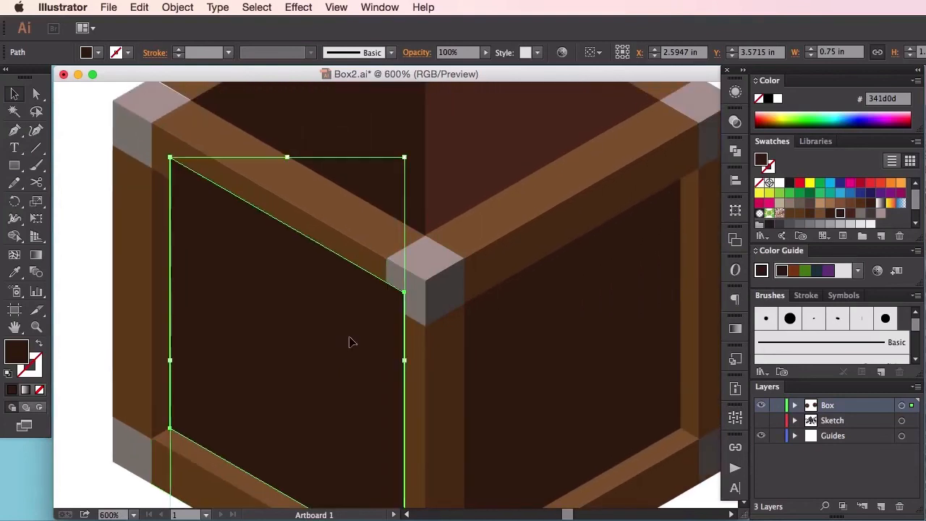
key("super+minus")
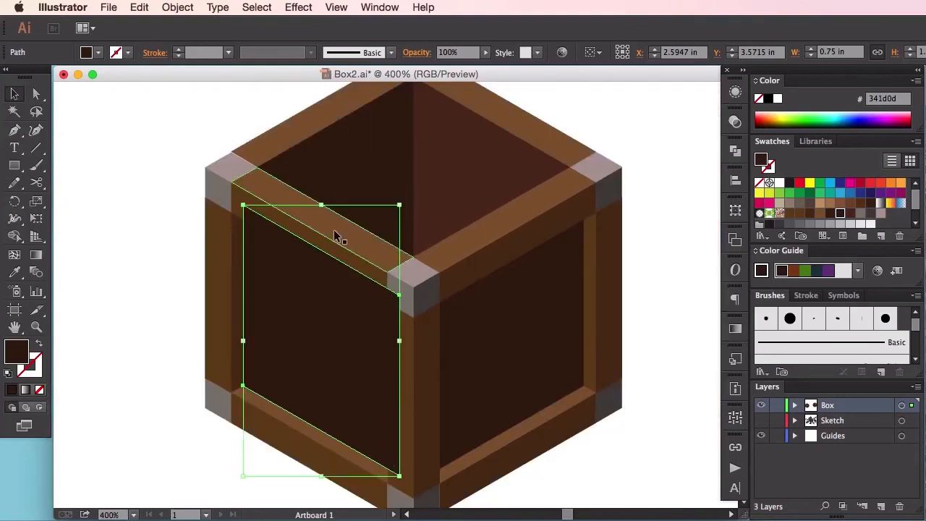
left_click(326, 241)
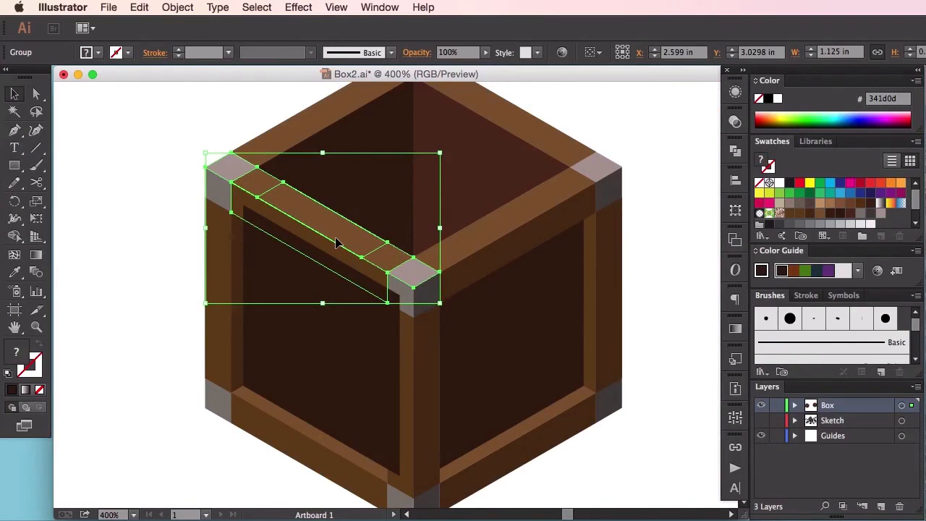
right_click(337, 244)
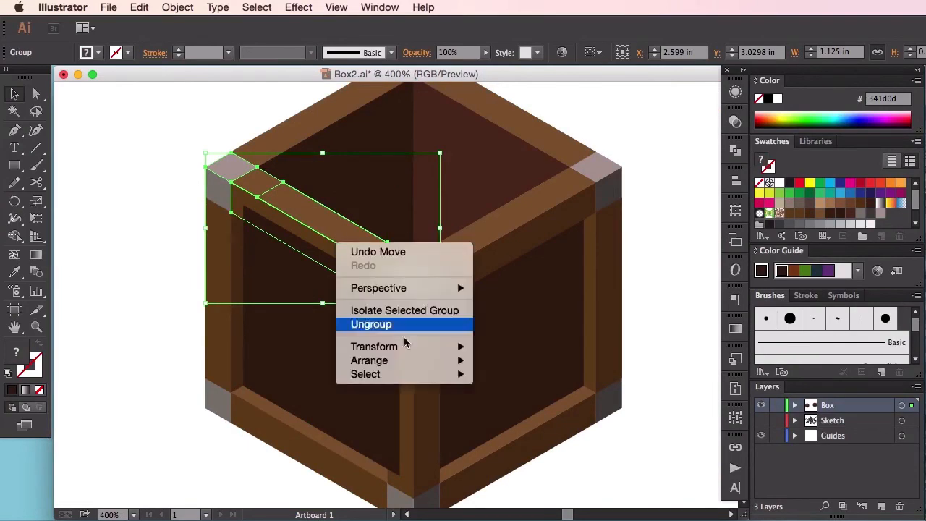
mouse_move(422, 362)
left_click(523, 362)
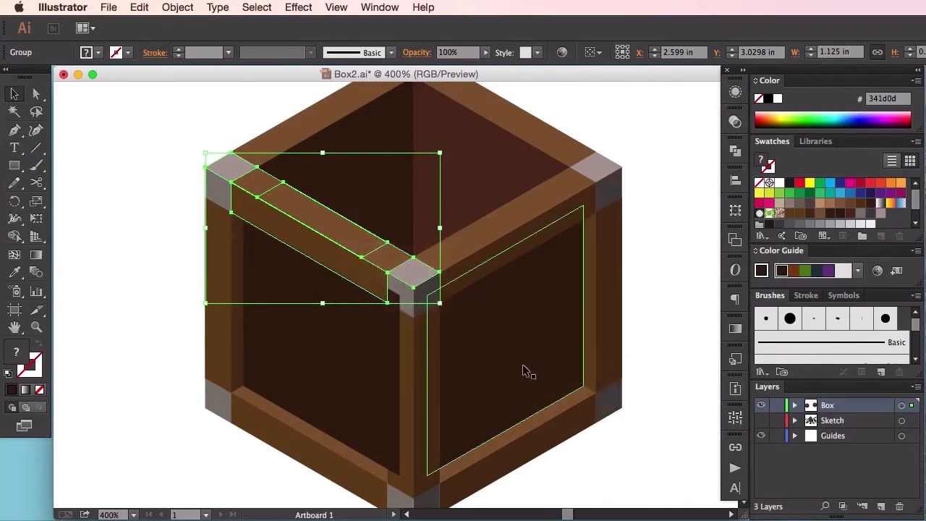
left_click(670, 272)
Step: Bring the front post group to the front over the front-left panel's edge and deselect it
left_click_drag(637, 311, 607, 254)
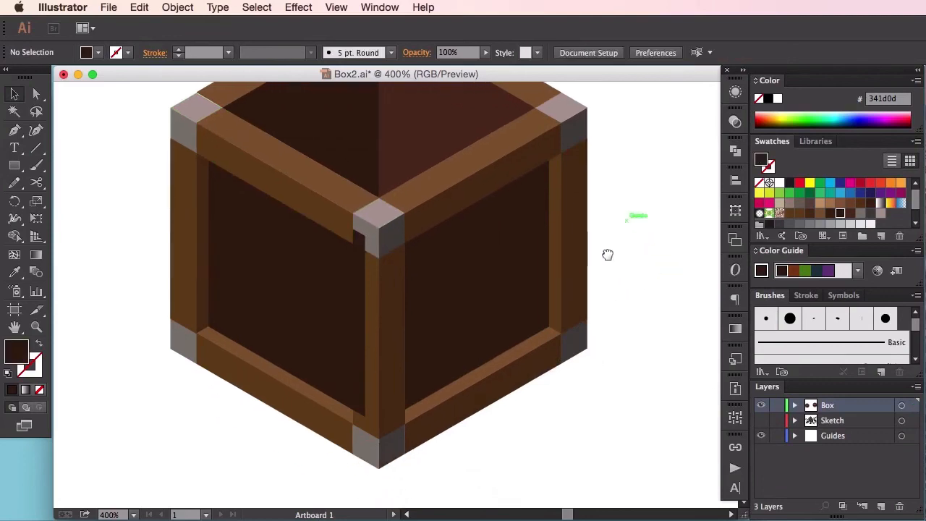
left_click(385, 282)
right_click(385, 282)
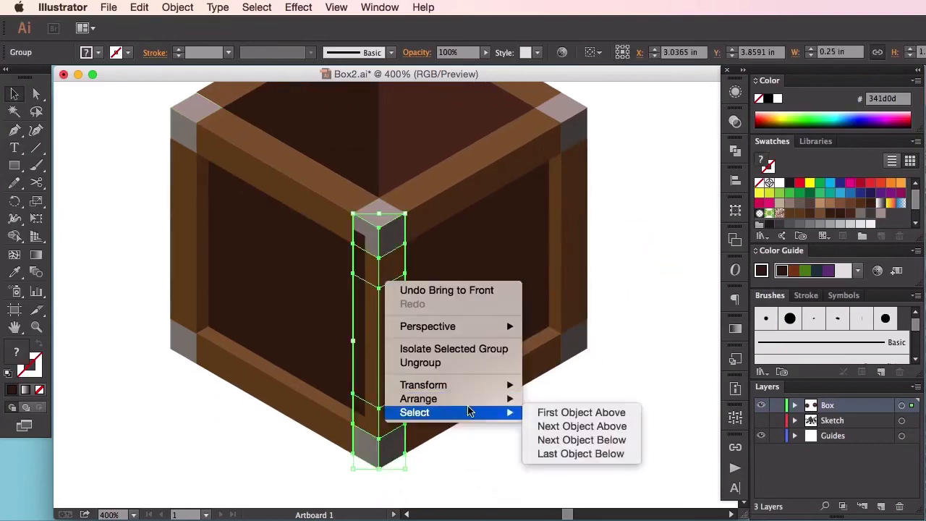
mouse_move(529, 399)
left_click(598, 400)
left_click(607, 387)
Step: Try filling the front-left panel with the brown R=77 G=48 B=18 swatch and deselect it
left_click_drag(612, 295, 642, 354)
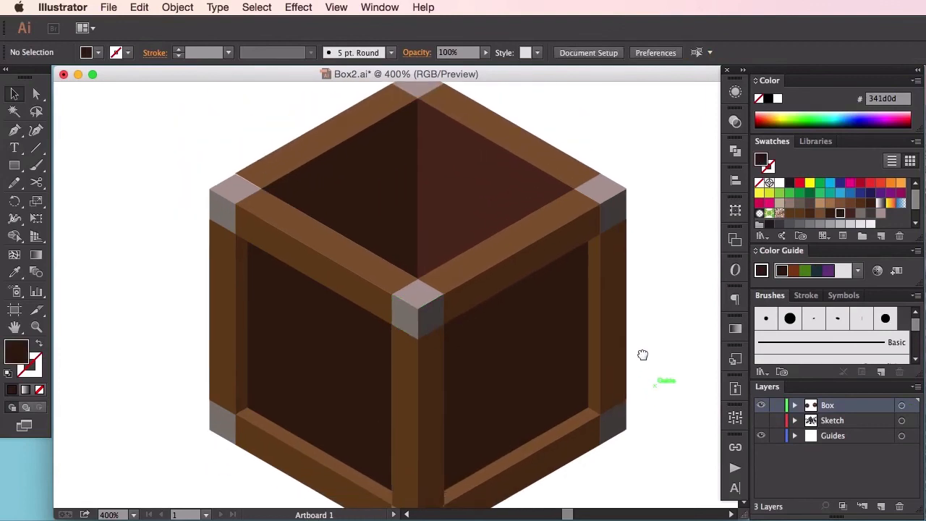
left_click(316, 384)
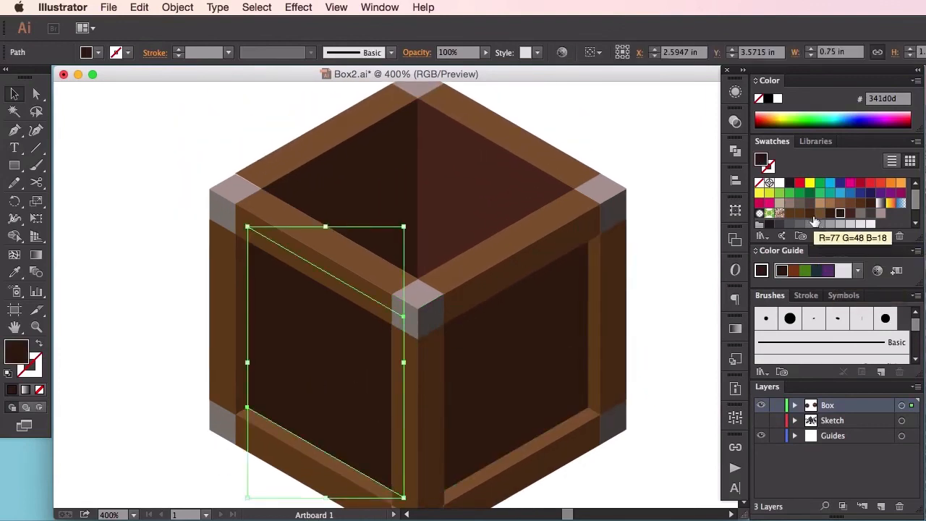
left_click(801, 214)
left_click(809, 215)
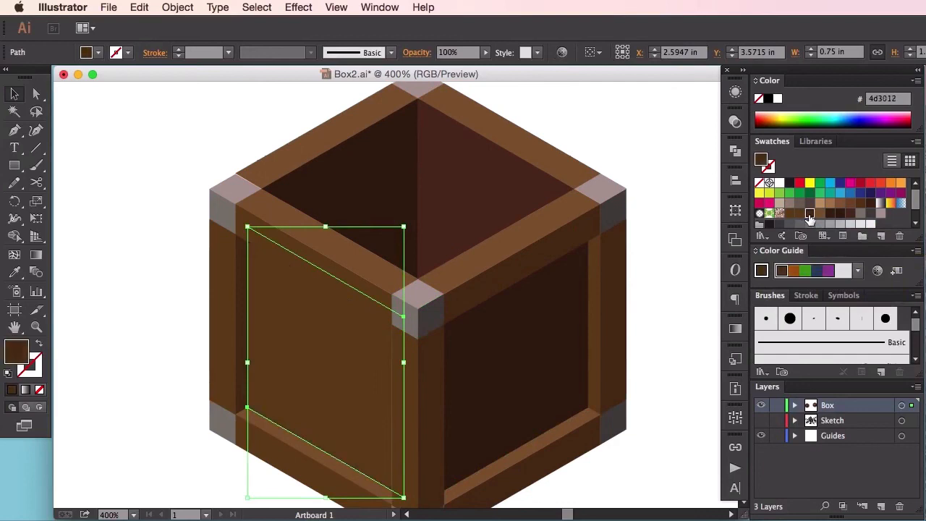
left_click(654, 157)
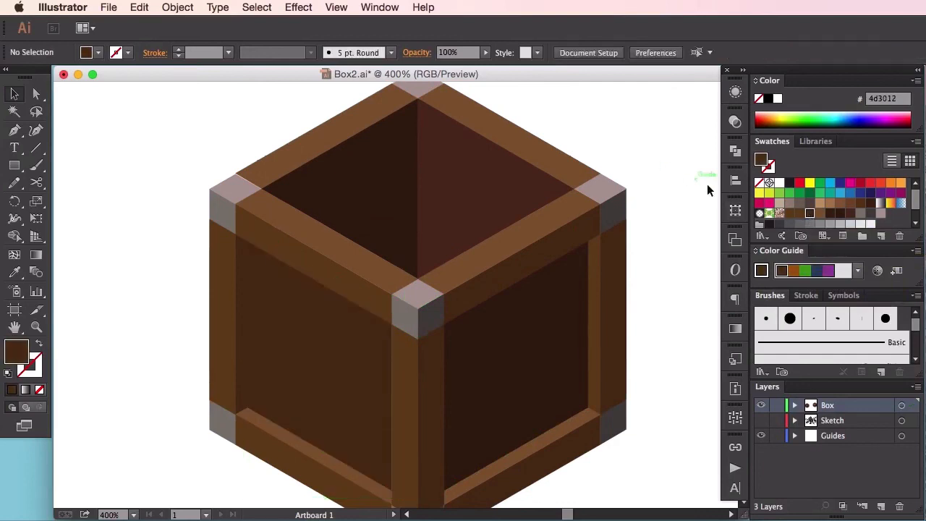
Step: Fill the front-left panel with the darker brown 3e230b swatch and deselect it
left_click(372, 359)
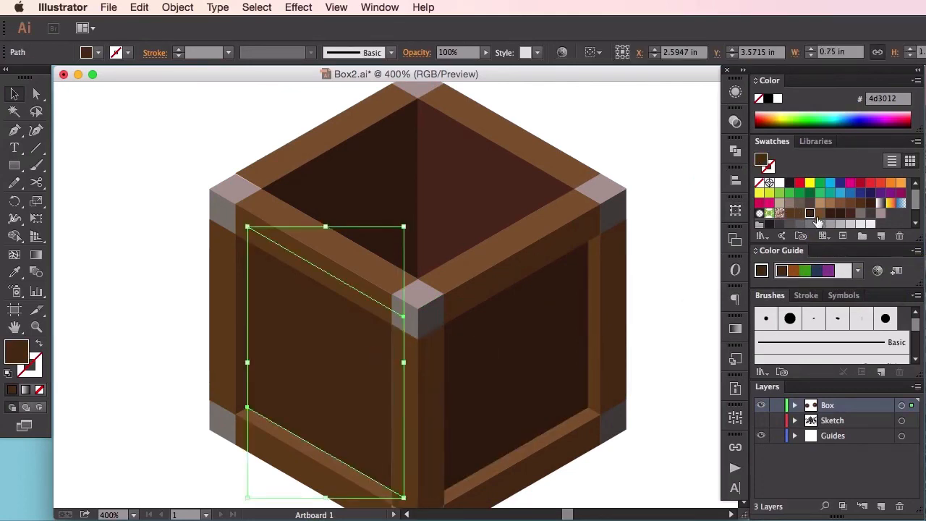
left_click(830, 215)
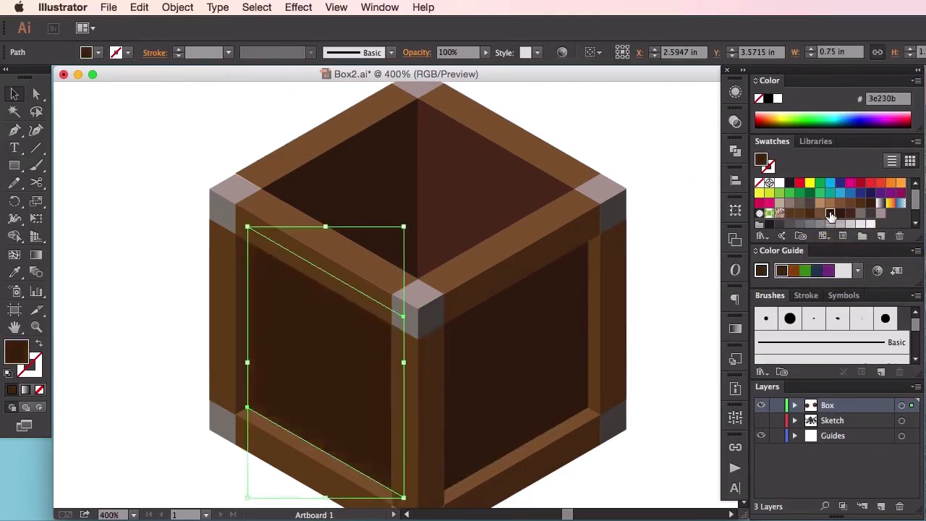
left_click(688, 246)
Step: Try matching the front-left panel to the reddish-brown inner right wall with the Eyedropper, and undo that fill
left_click(553, 336)
left_click(311, 345)
key("i")
left_click(481, 186)
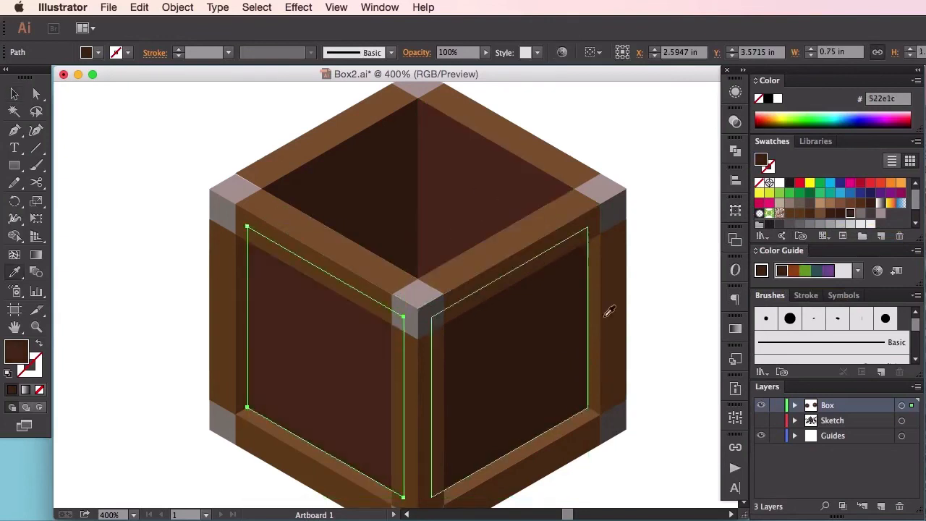
key("a")
left_click(686, 348)
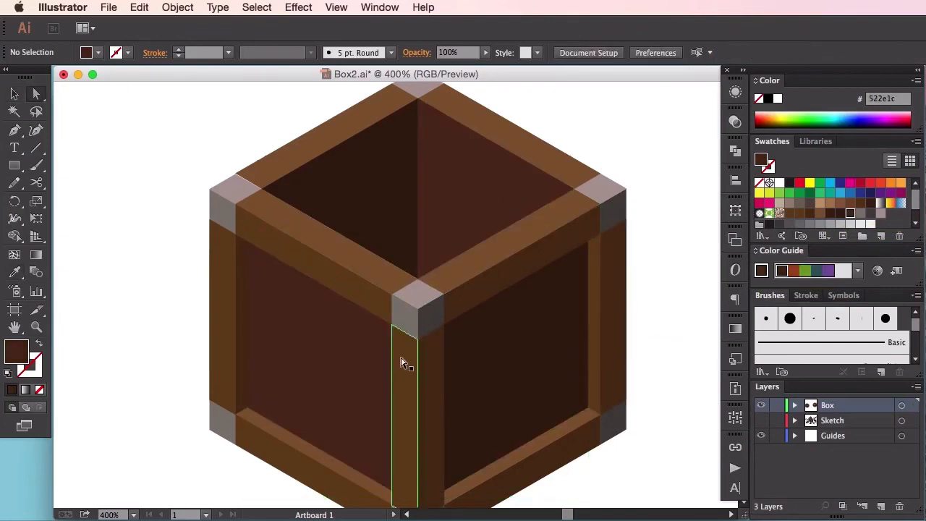
key("super+z")
Step: Apply the inner left wall's dark brown 341d0d fill to the front-right panel with the Eyedropper, deselect it, and view the whole box
left_click(516, 379)
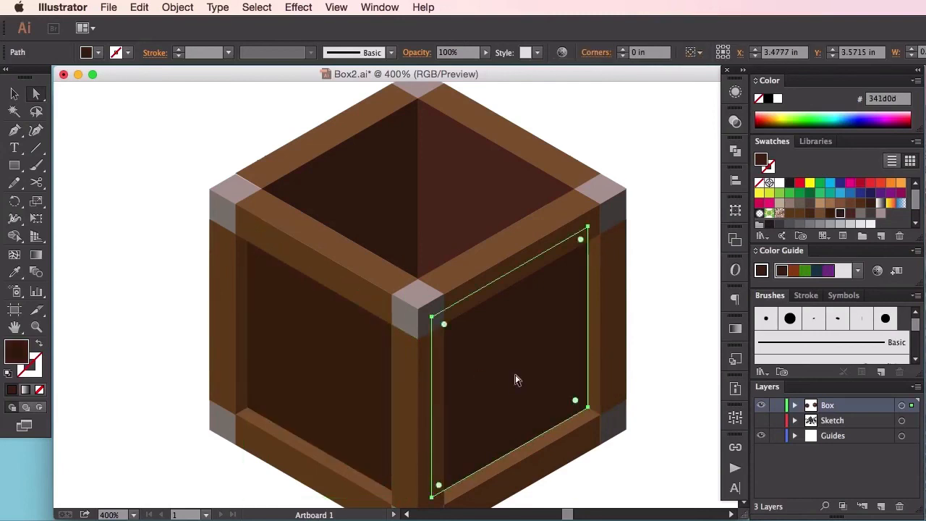
key("i")
left_click(385, 218)
key("a")
left_click(652, 294)
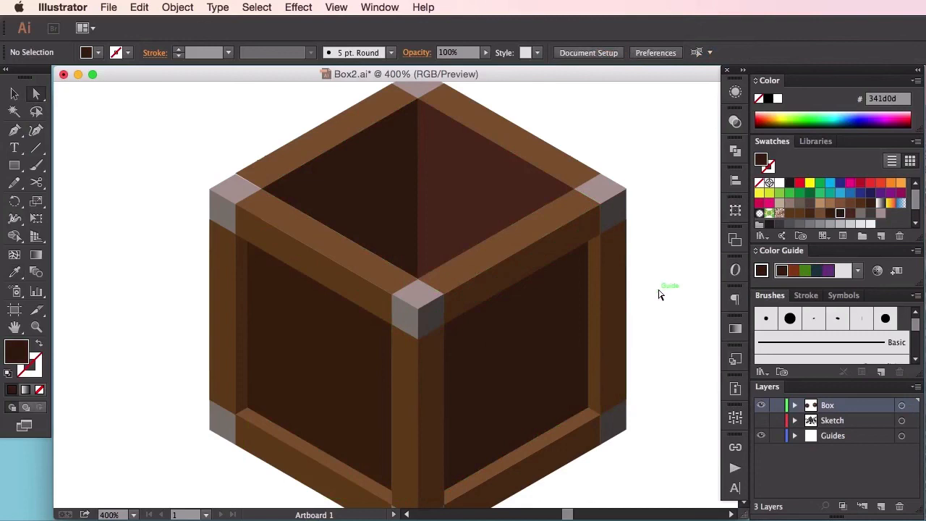
key("super+minus")
key("super+minus")
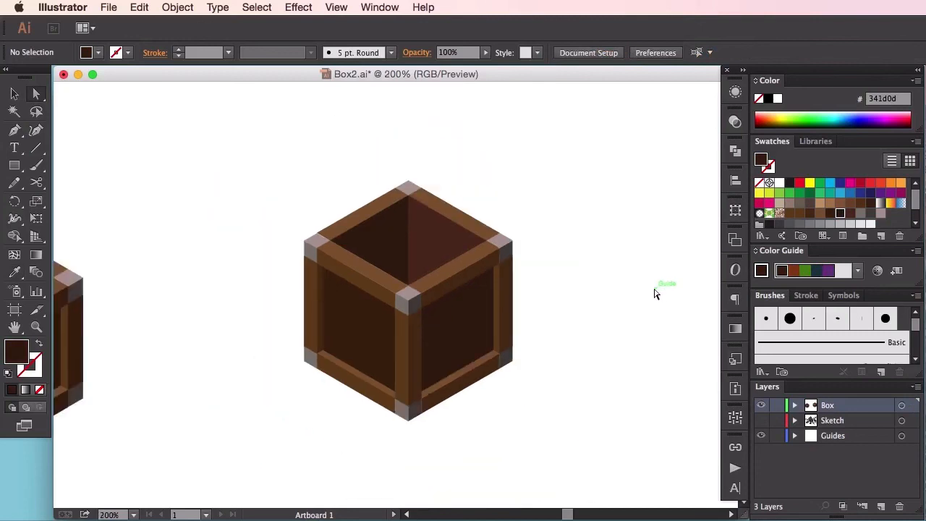
left_click_drag(615, 268, 584, 320)
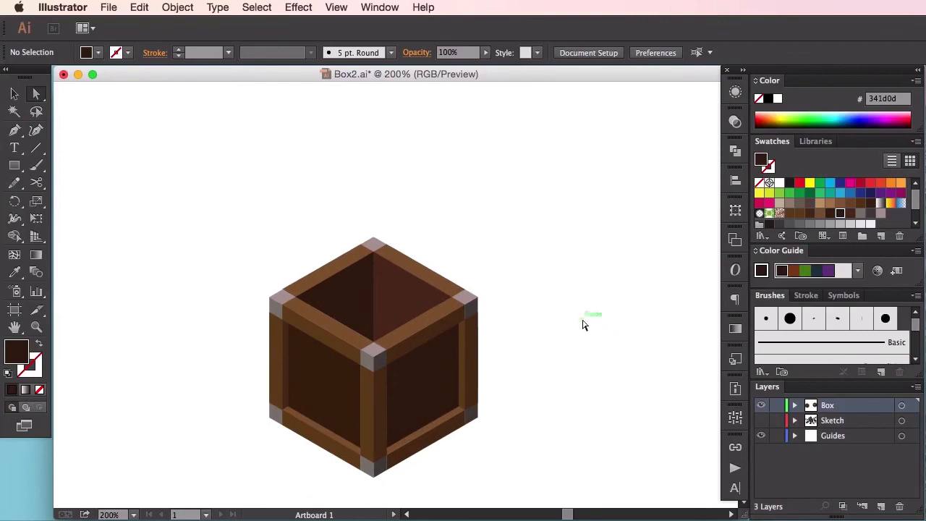